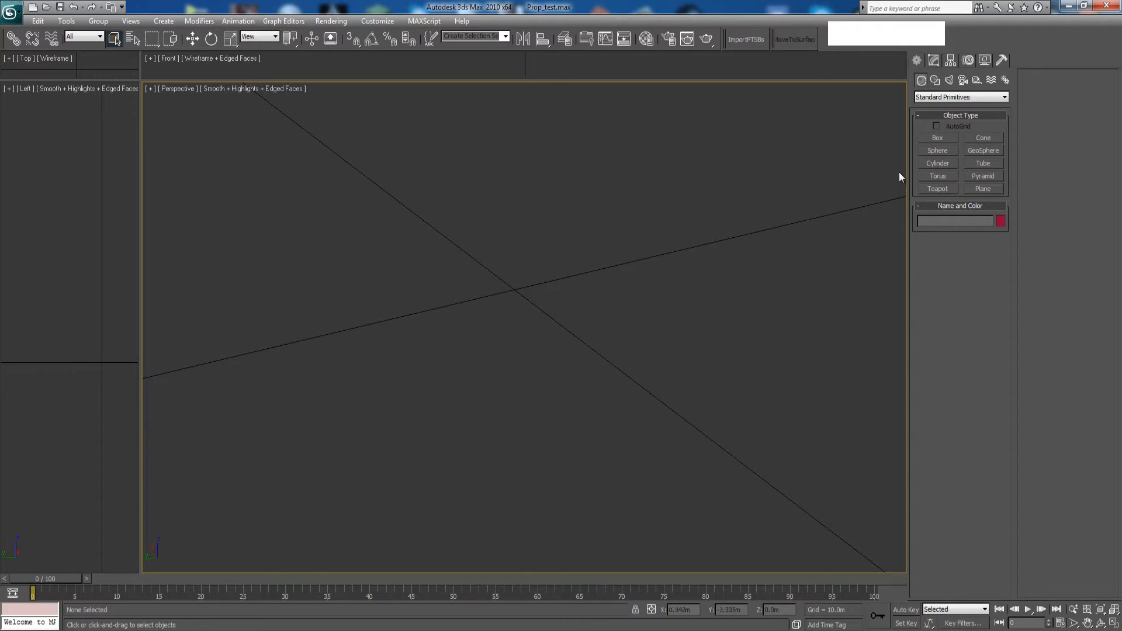
Create a cylinder near the grid origin with about 0.32 m radius and 0.38 m height
click(938, 163)
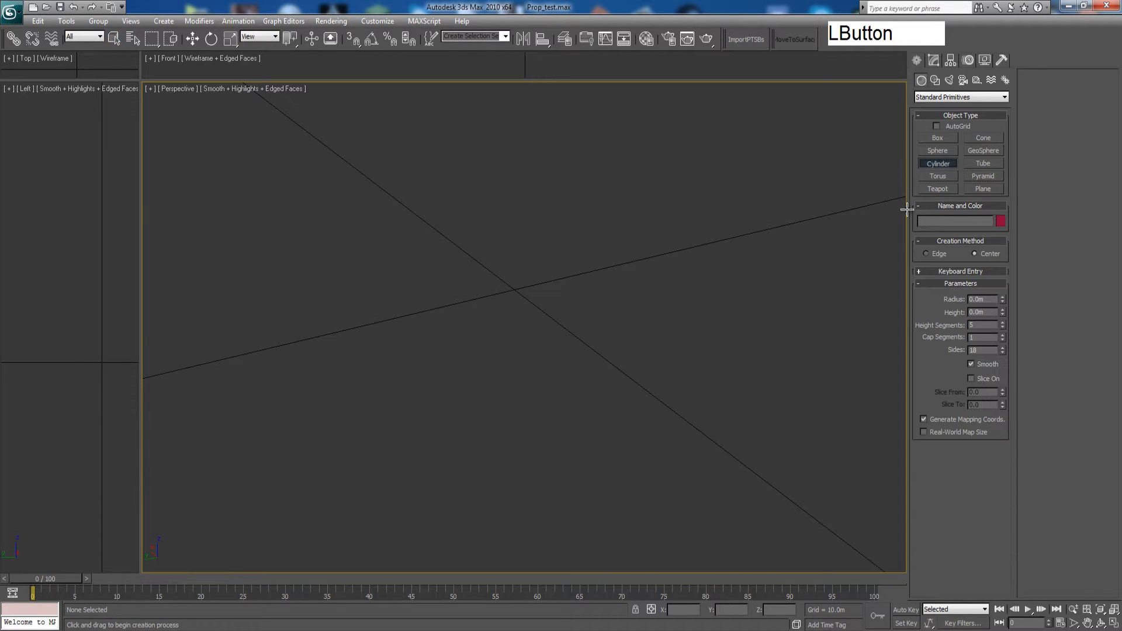
drag(516, 278, 512, 245)
click(511, 244)
right_click(606, 276)
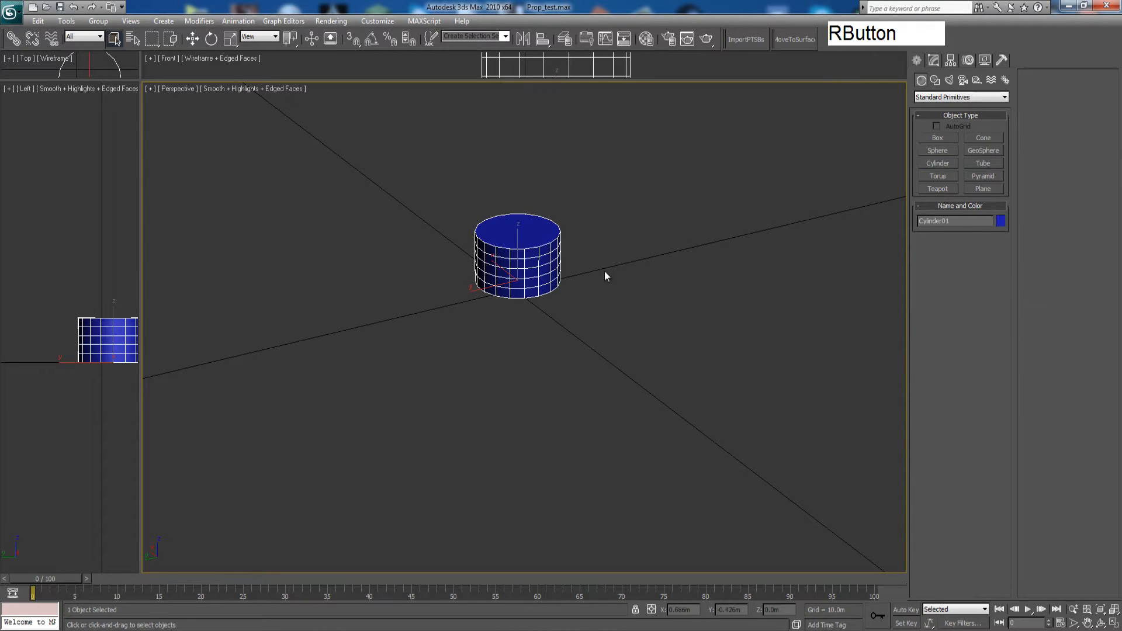
Set the cylinder's radius to 0.5 m and its height to 0.3 m
click(934, 60)
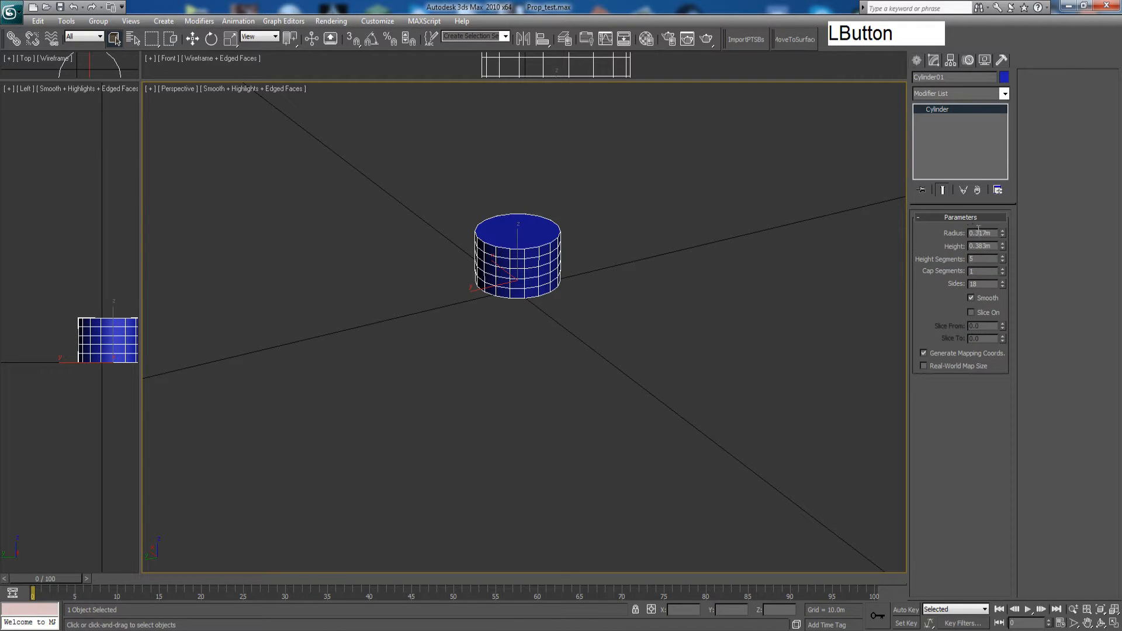
double_click(978, 233)
text(.5)
key(Return)
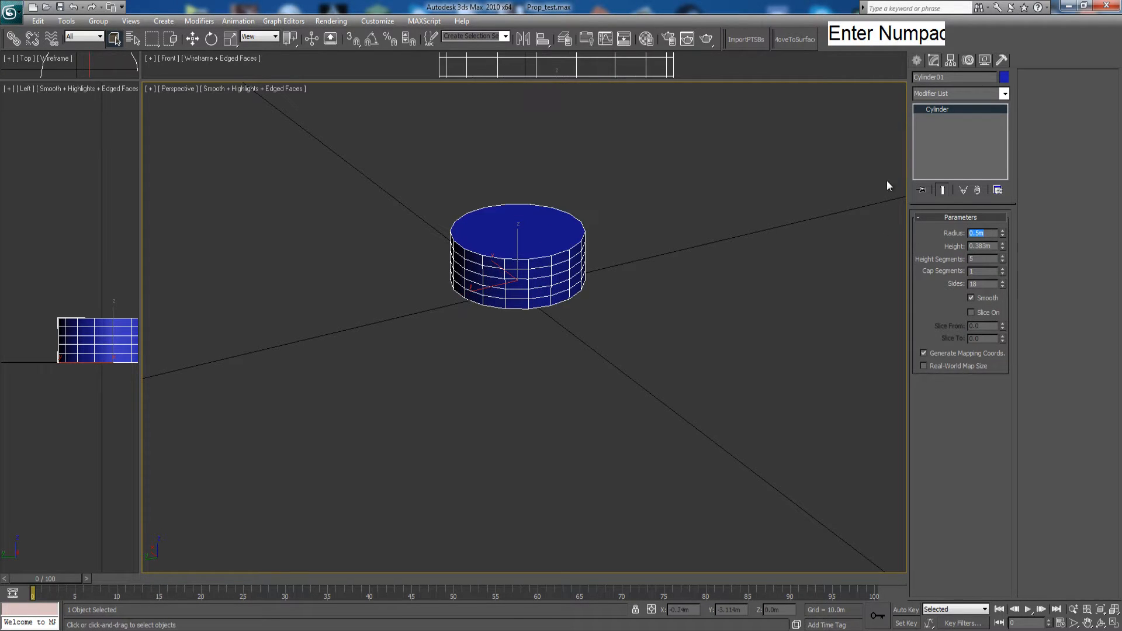
double_click(982, 246)
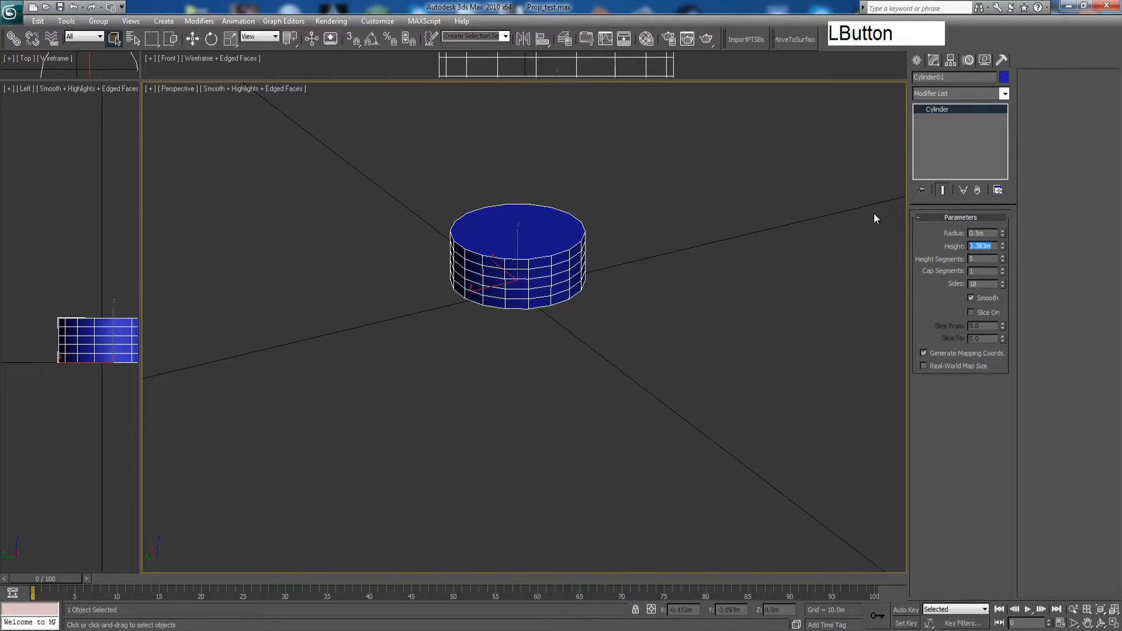
text(.3)
key(Return)
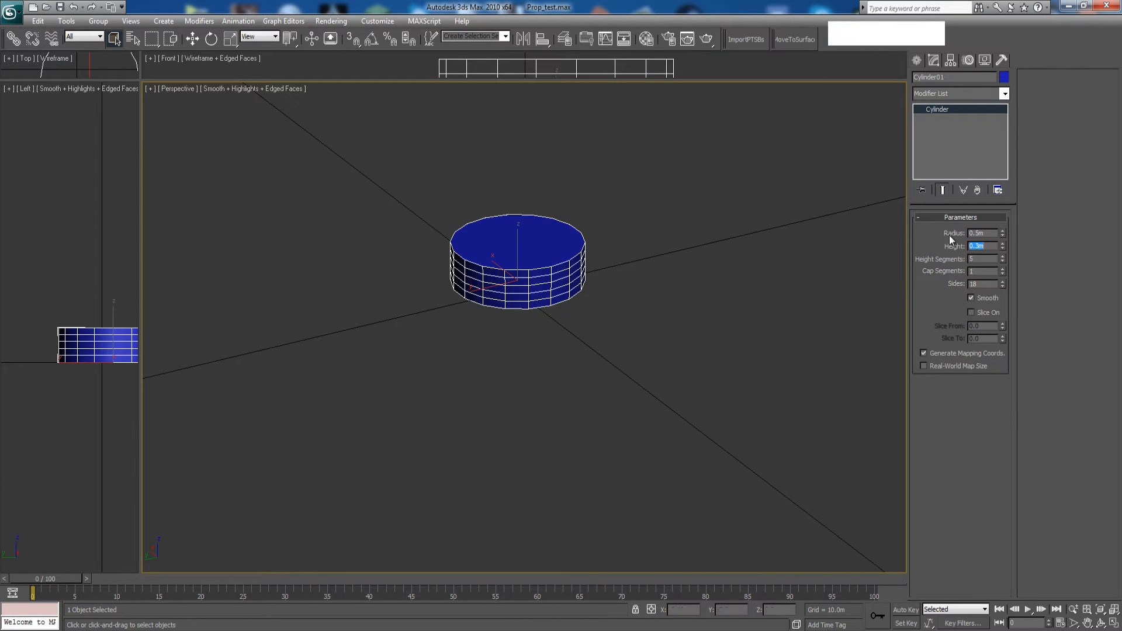
Reduce the cylinder's height segments to 1
click(1003, 263)
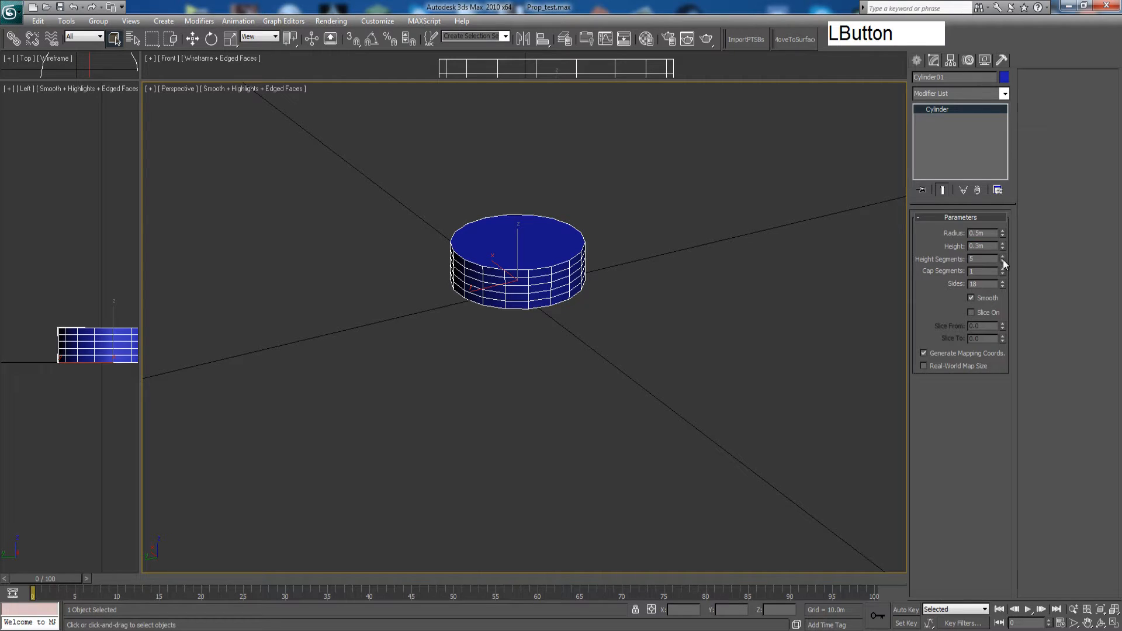
click(1002, 260)
click(1003, 261)
click(1003, 260)
click(1002, 261)
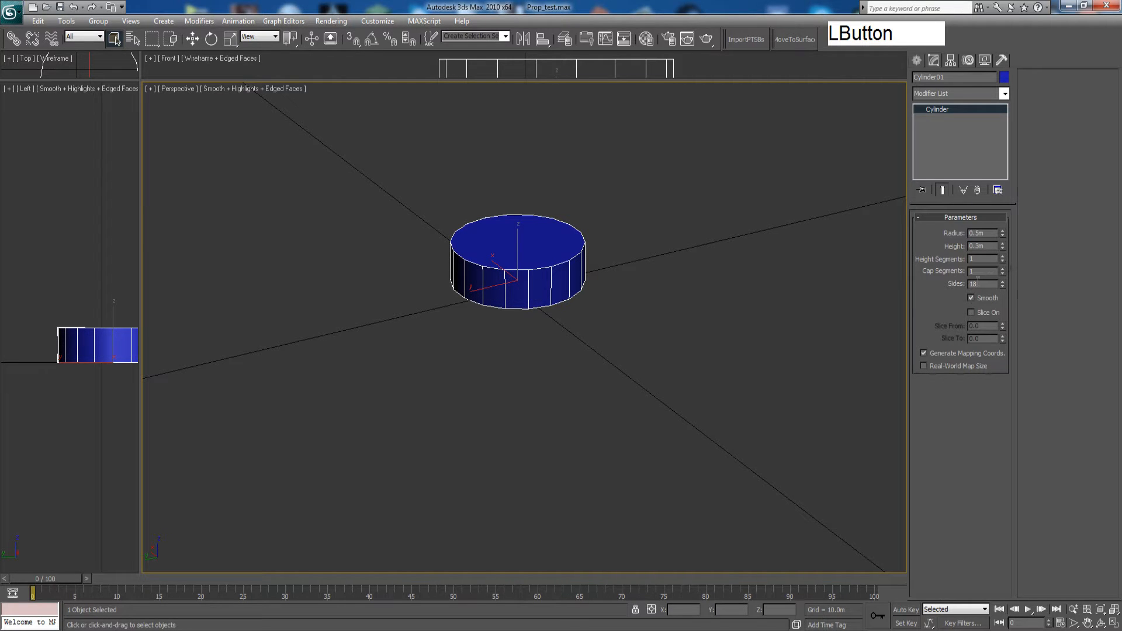
Convert the cylinder to an editable poly and enter polygon sub-object mode
middle_drag(650, 291, 636, 308)
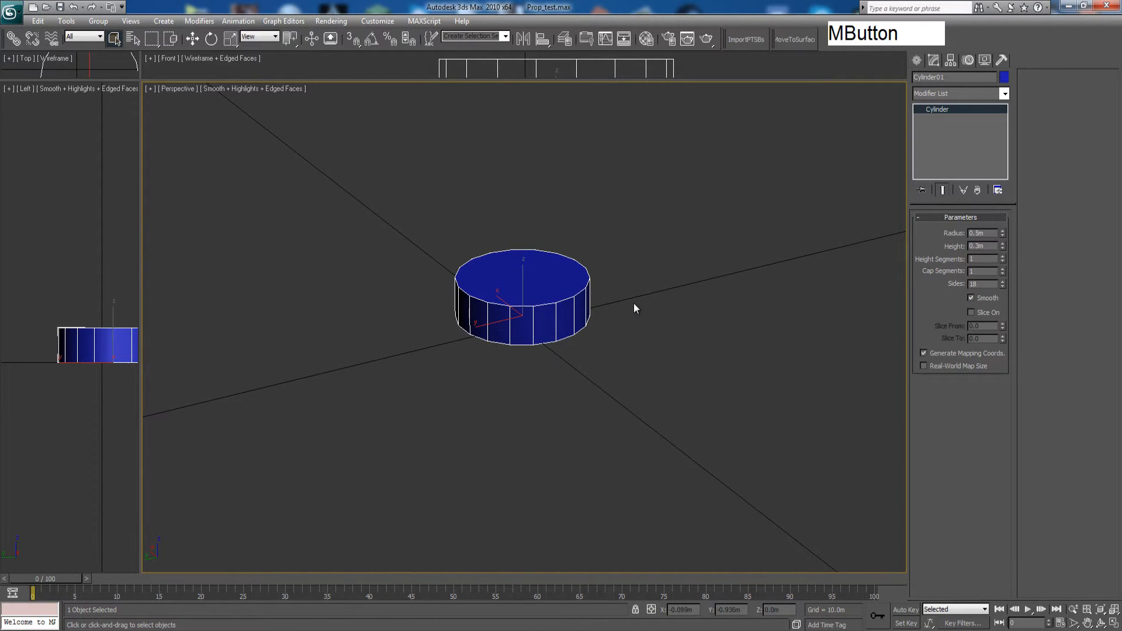
key(ctrl+shift+v)
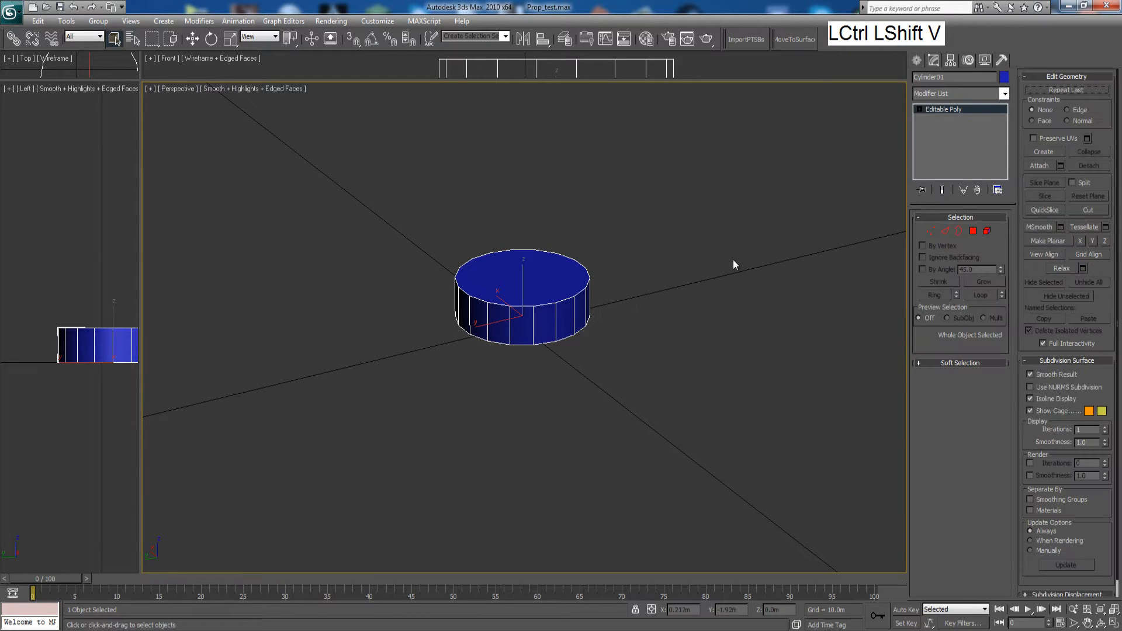
click(973, 231)
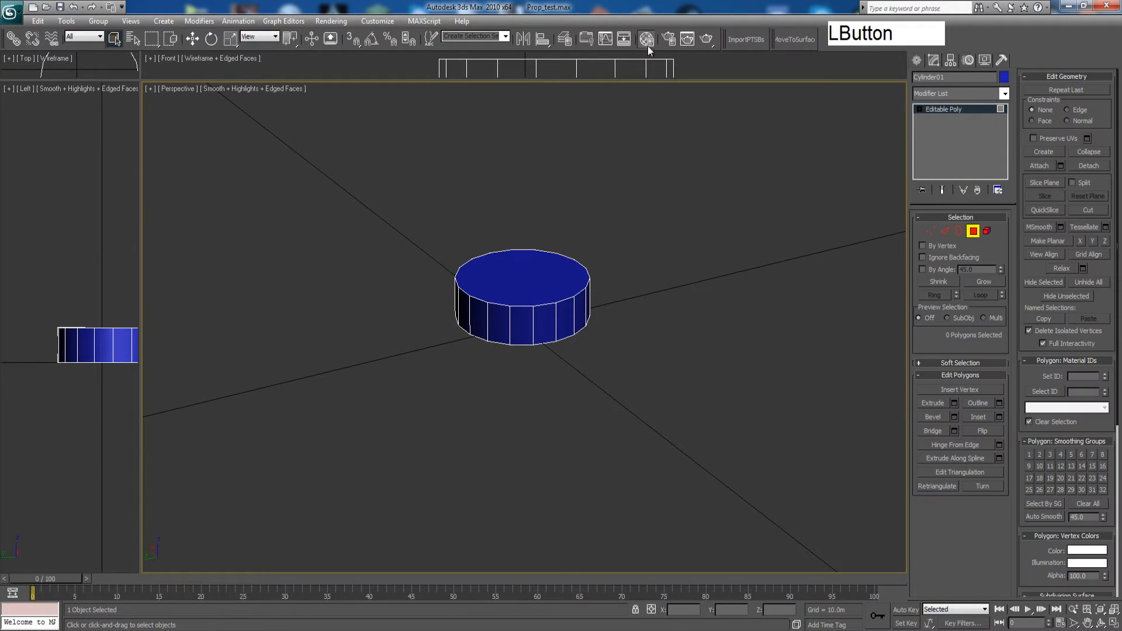
Open the Material Editor and assign material ID 2 to all of the cylinder's polygons
click(647, 40)
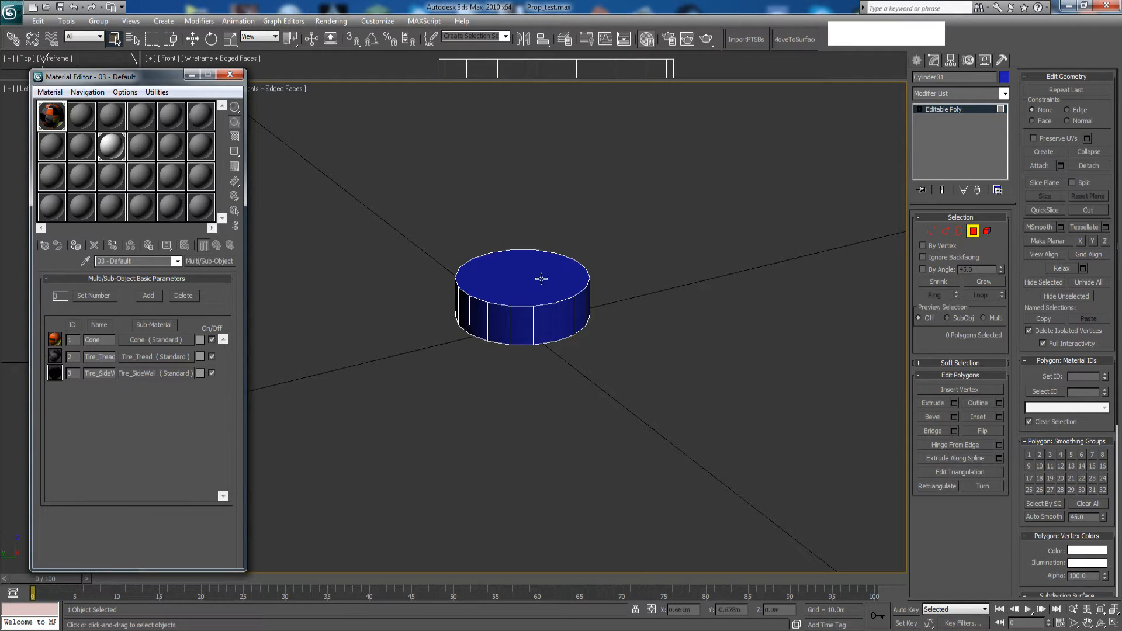
drag(406, 201, 561, 348)
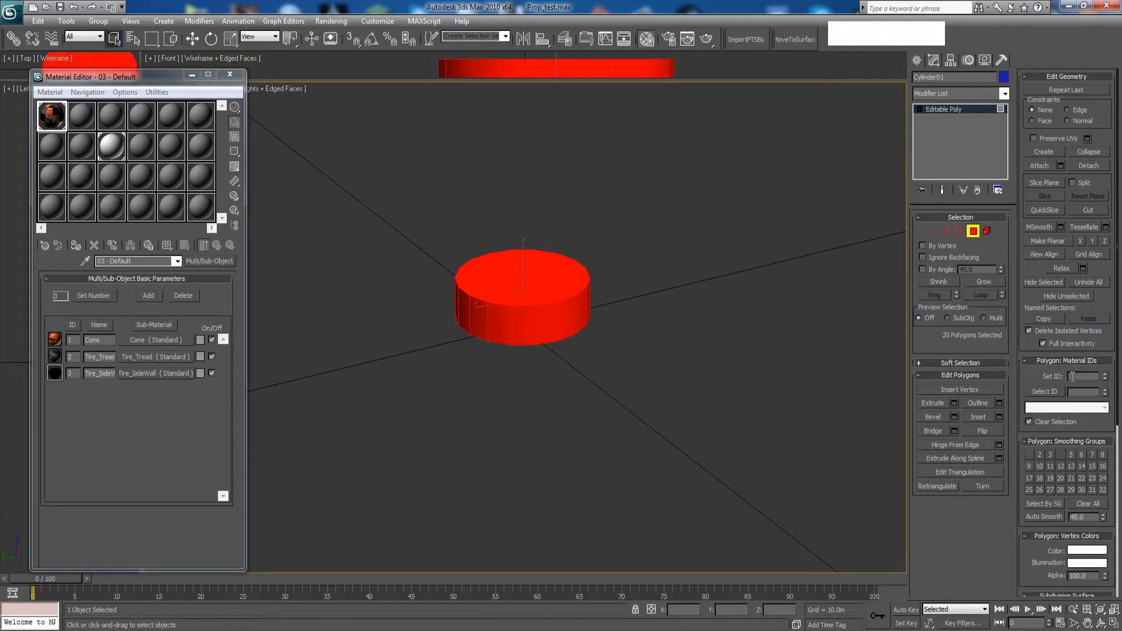
text(2)
key(Return)
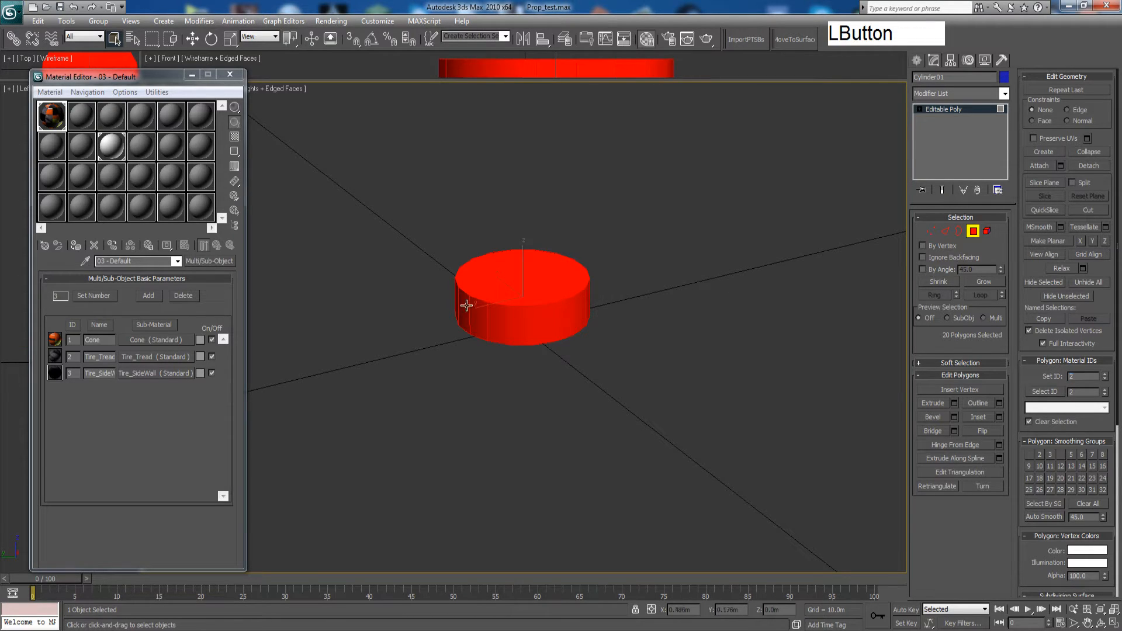
Assign material ID 3 to the cylinder's top cap polygon
click(491, 279)
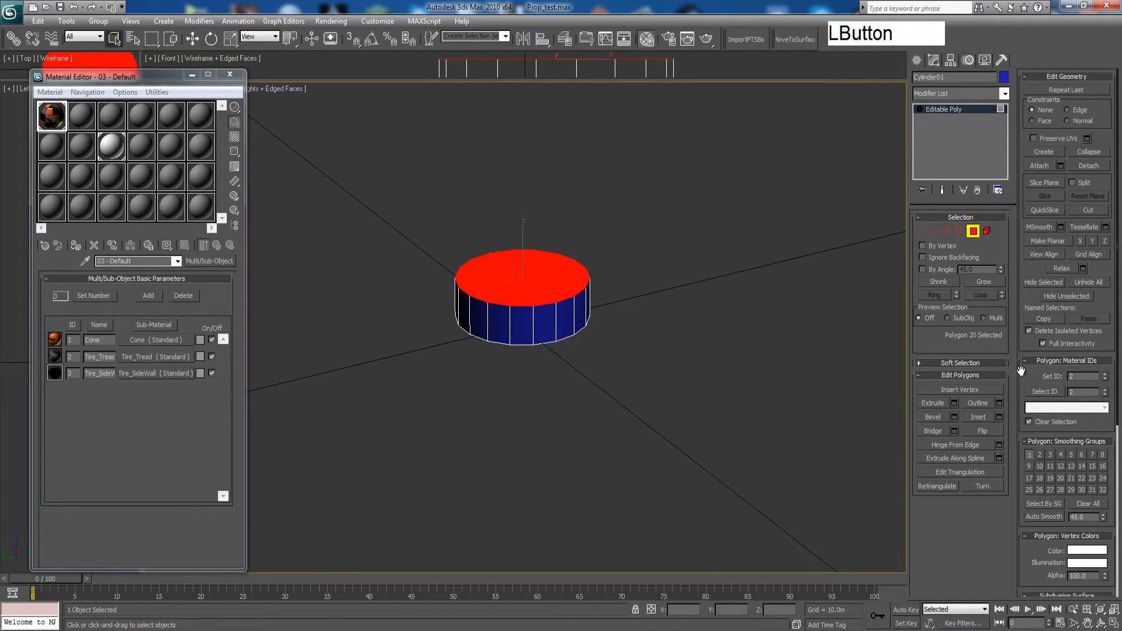
text(3)
key(Return)
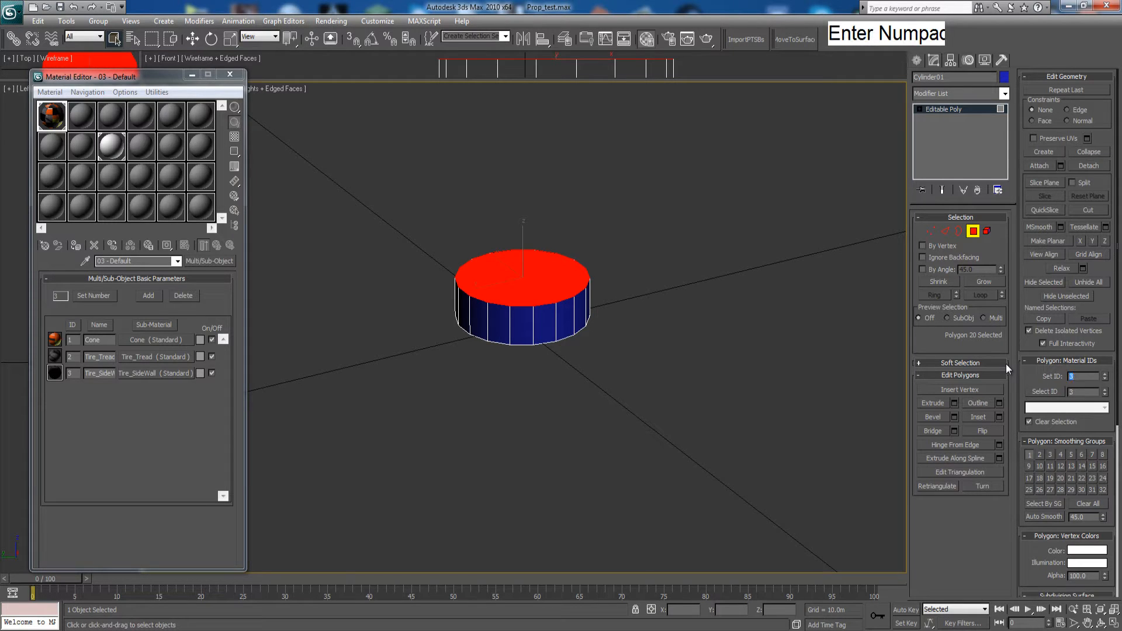
Deselect the polygons and apply the 03 - Default multi/sub-object material to the cylinder
click(674, 381)
drag(51, 109, 468, 293)
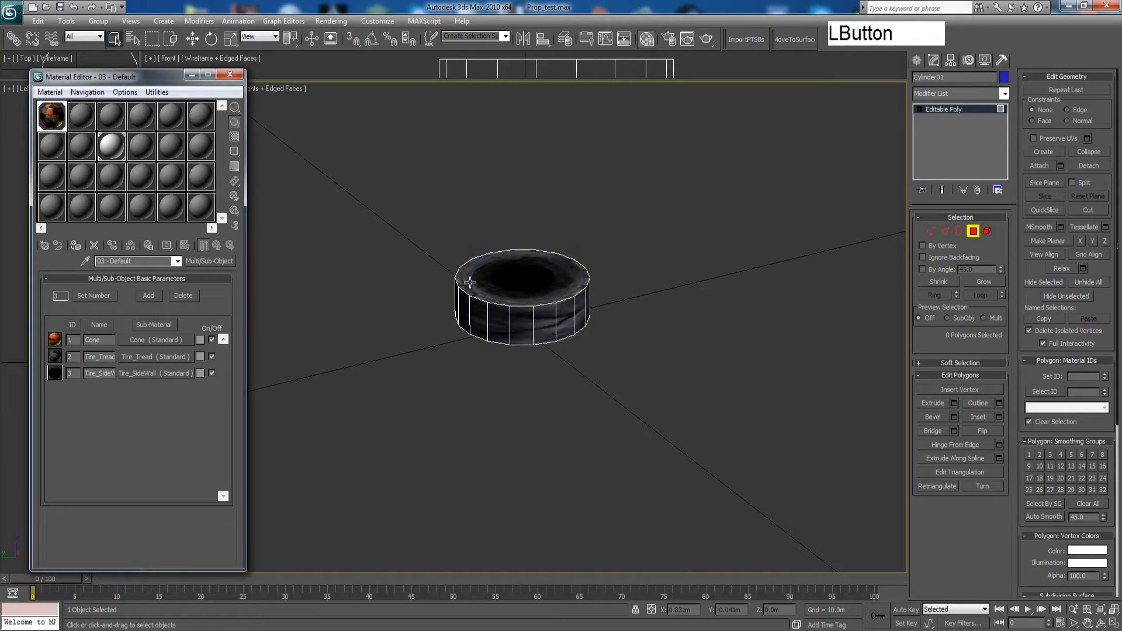
middle_click(499, 381)
scroll(499, 381, up, 5)
middle_drag(516, 348, 501, 412)
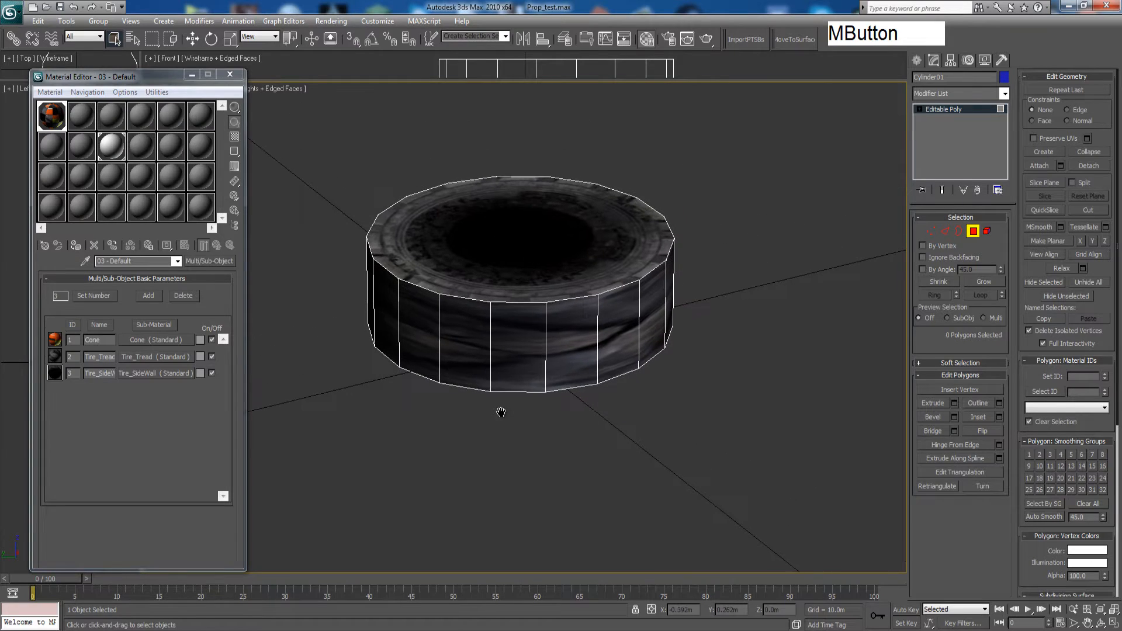
Select the polygons with material ID 2 and give them a UVW Map modifier with cylindrical mapping fitted to the selection
click(521, 349)
click(1050, 391)
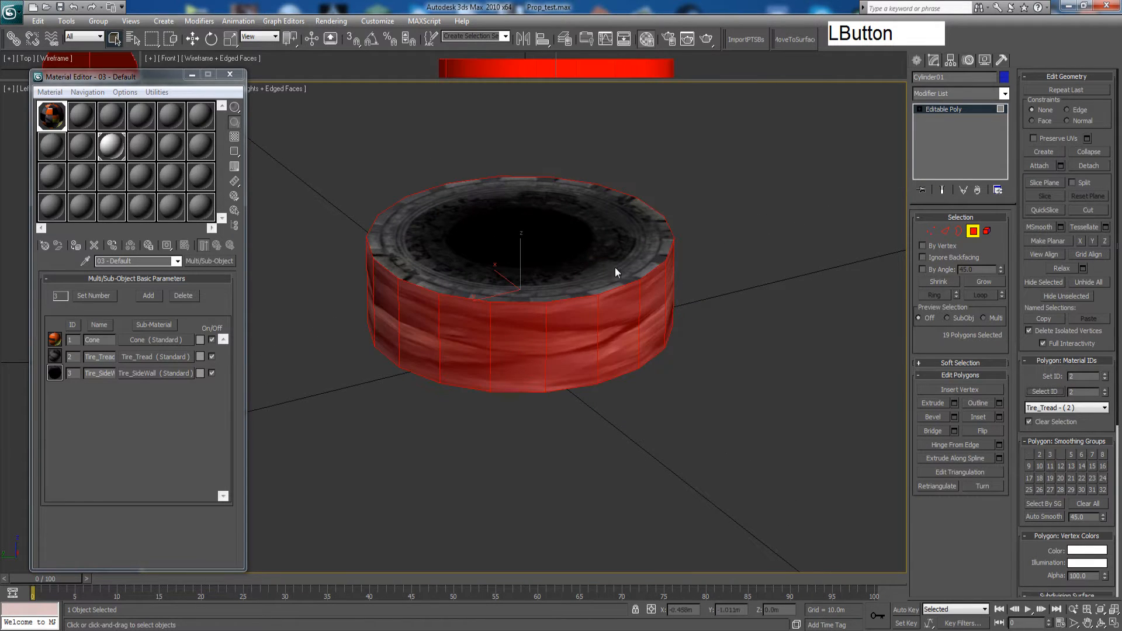
click(200, 20)
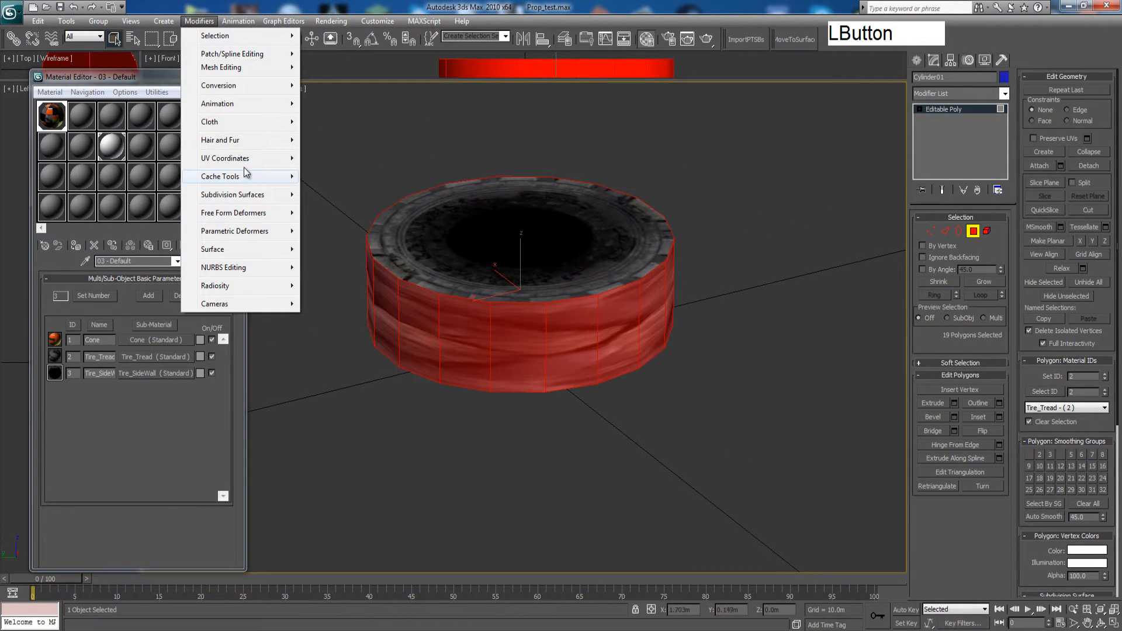
mouse_move(245, 159)
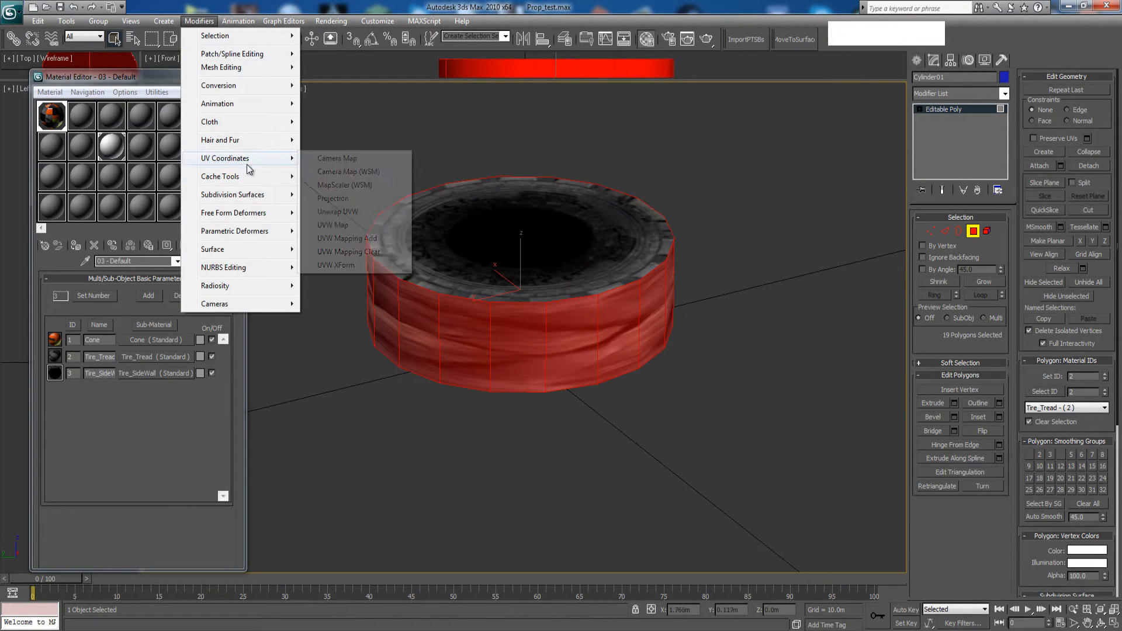
click(330, 227)
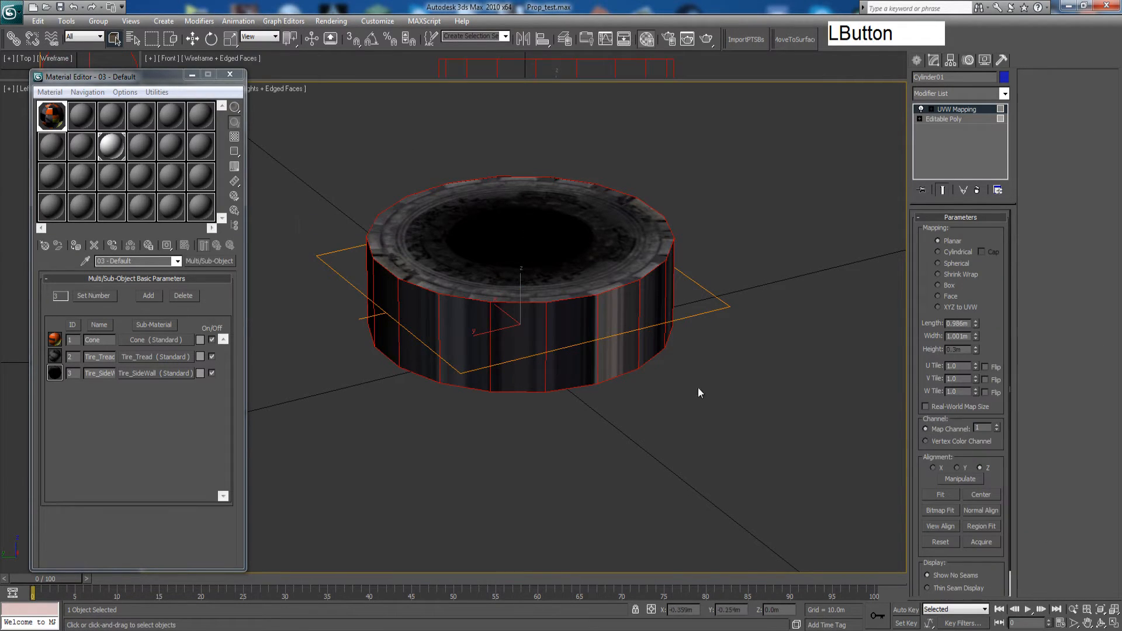
click(958, 252)
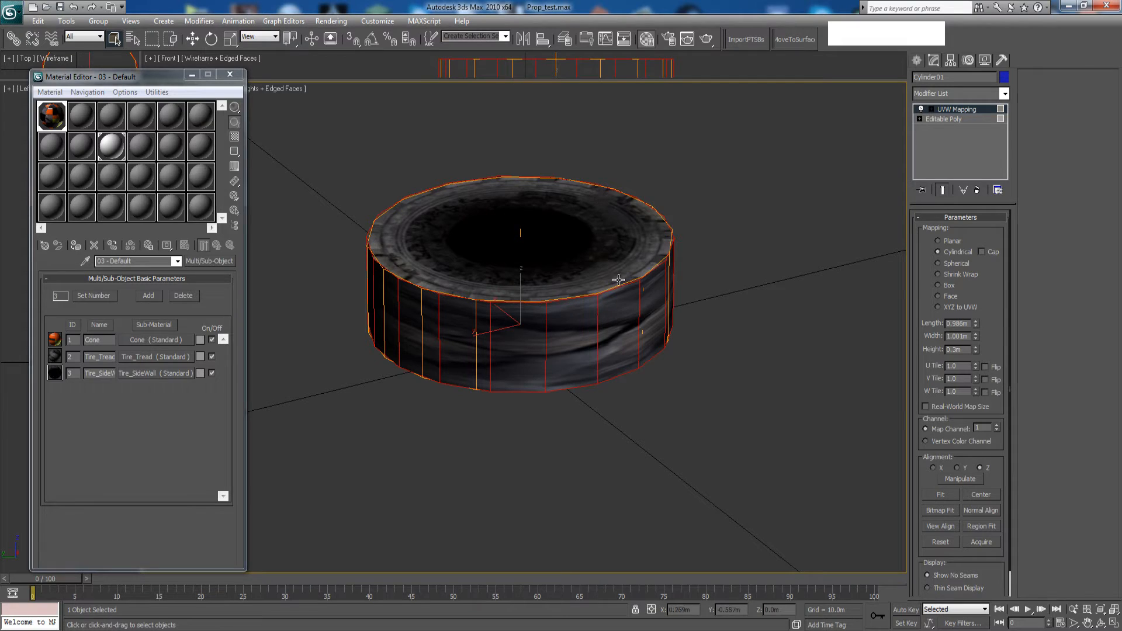
click(934, 496)
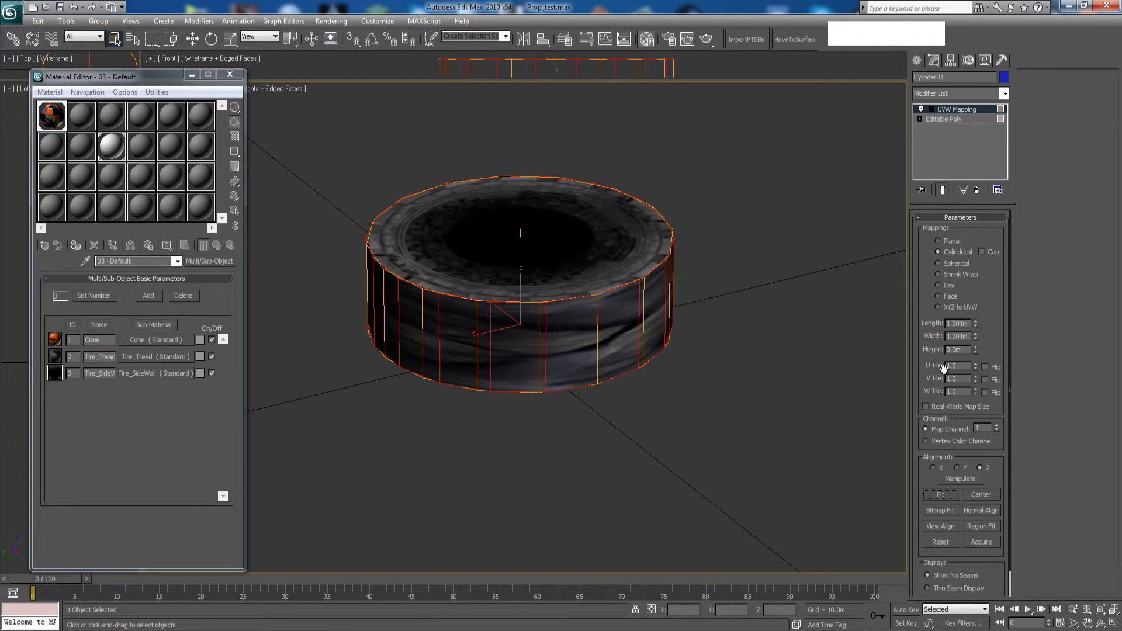
Set the tread mapping's U Tile to 6
drag(961, 362, 927, 363)
text(6)
key(Return)
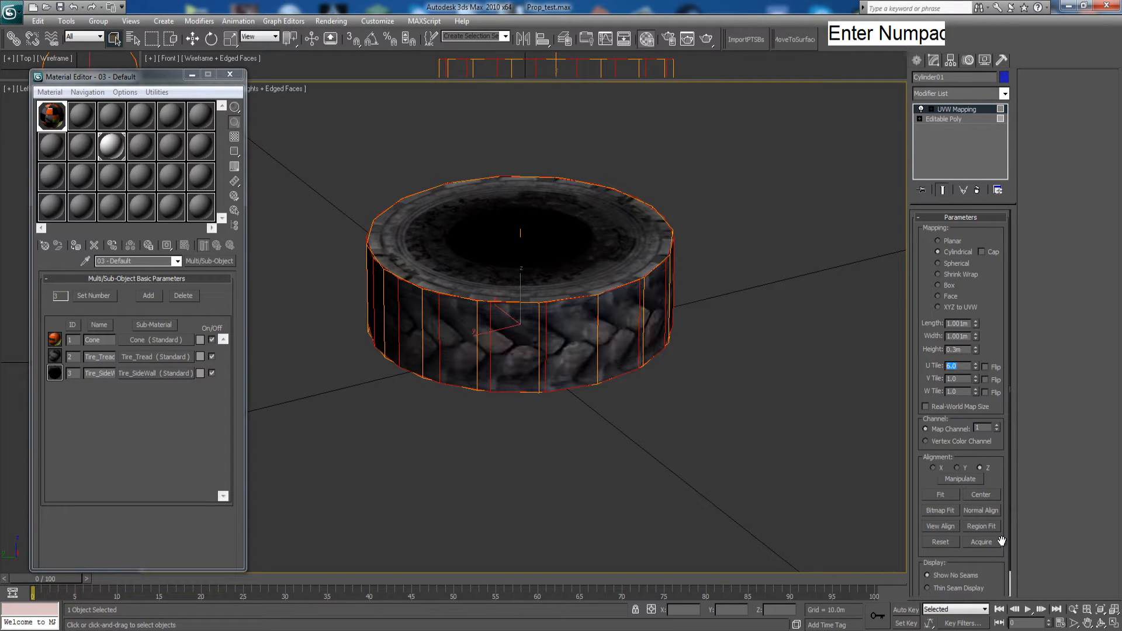
Inspect the tread texture from the side and set the mapping's U Tile to 8
key(ctrl+r)
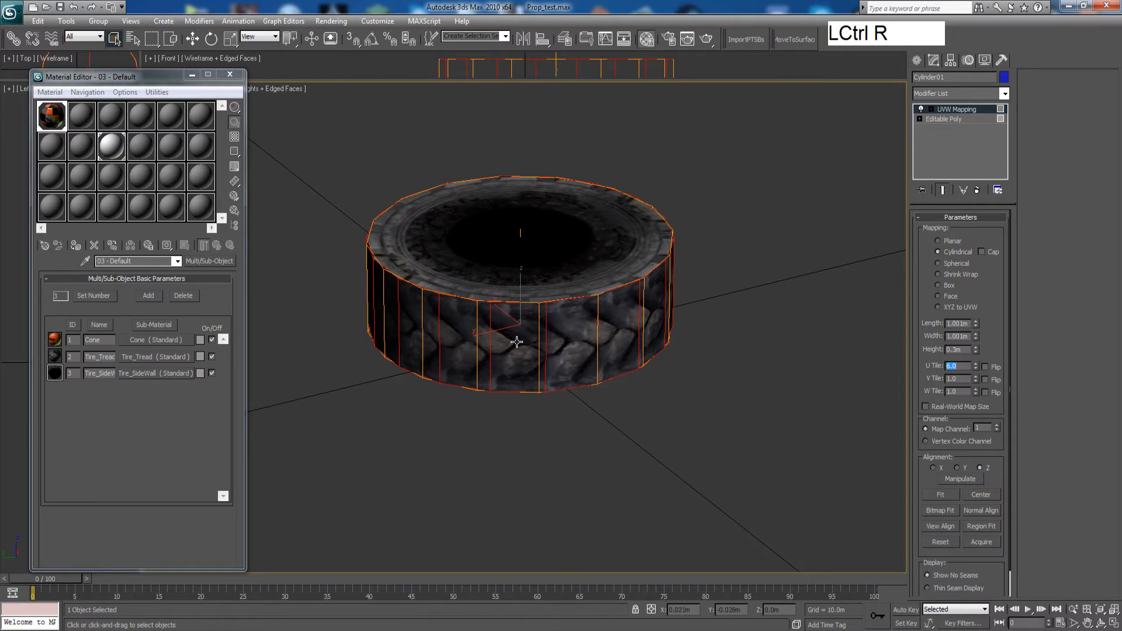
middle_click(517, 342)
key(ctrl+r)
drag(517, 342, 555, 315)
click(964, 367)
text(8)
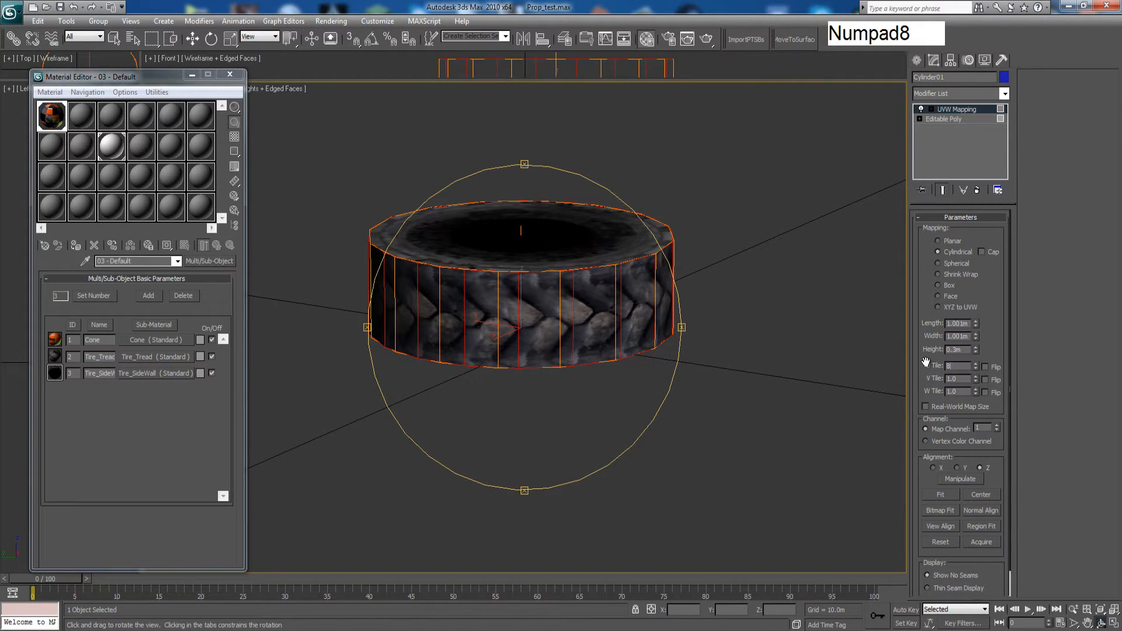
key(Return)
Check the tiled tread and collapse the UVW mapping into the editable poly
drag(644, 348, 584, 363)
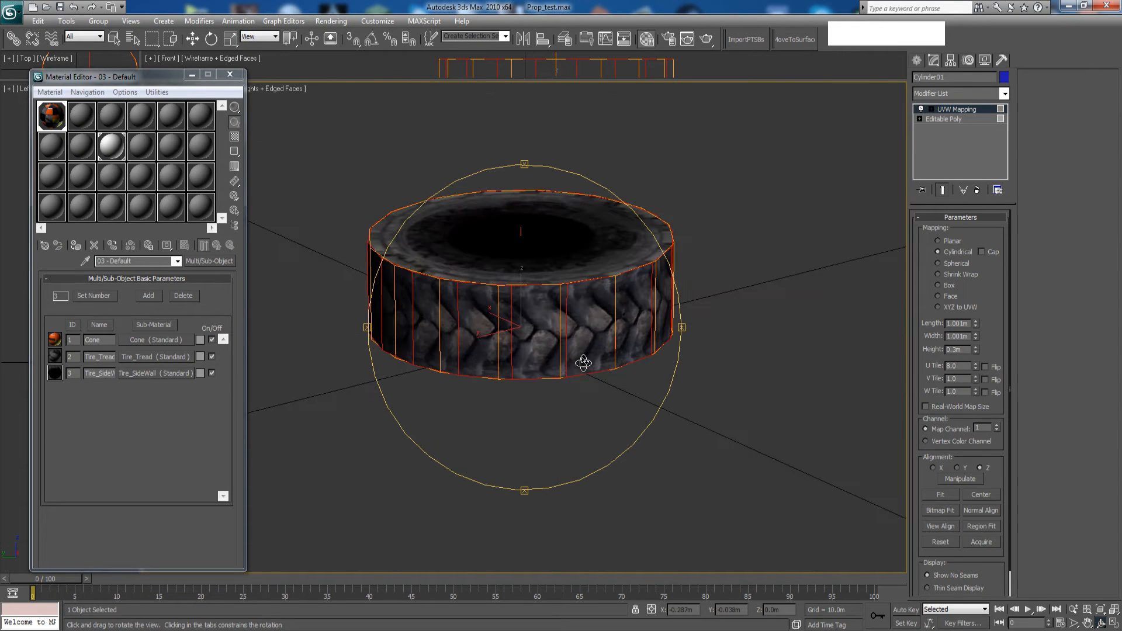
right_click(591, 364)
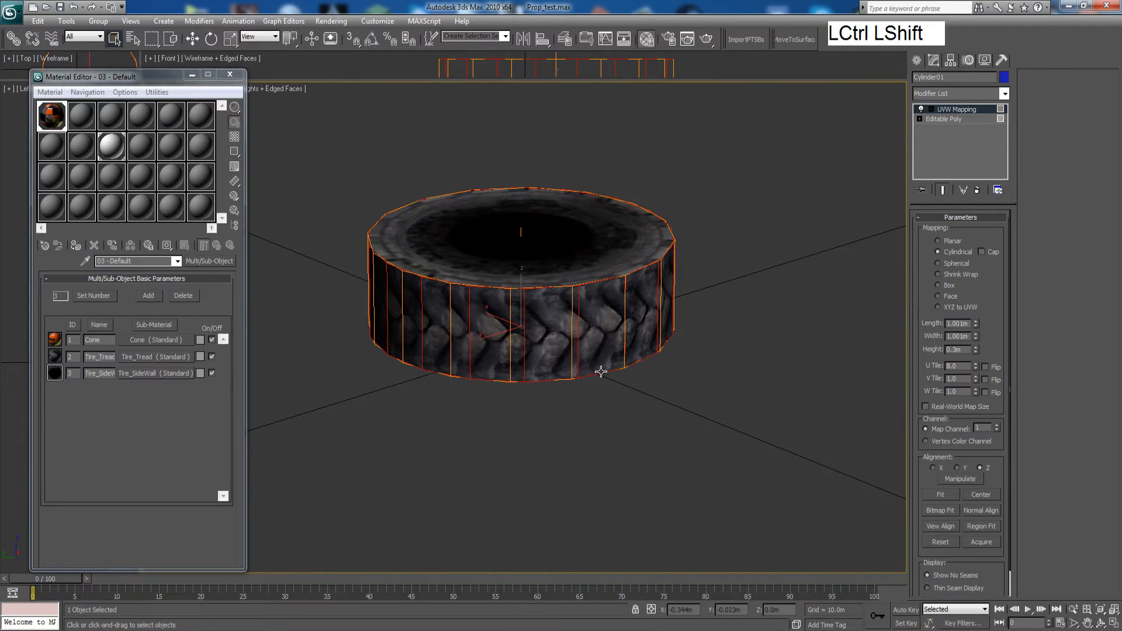
key(ctrl+shift+e)
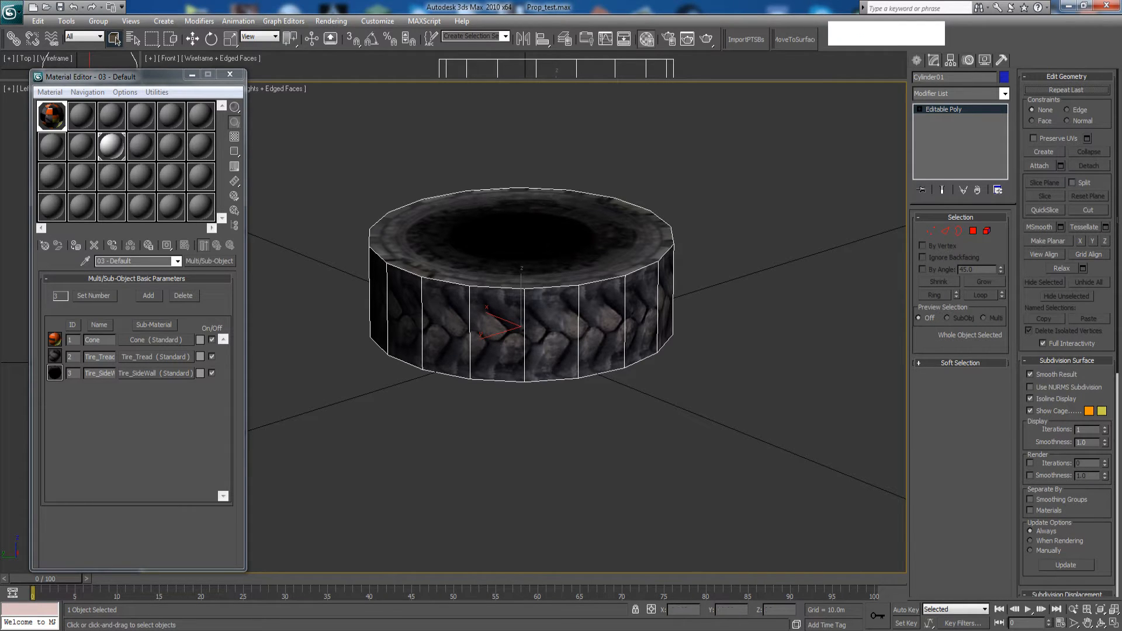
Move the tire to the world origin by setting its X, Y and Z coordinates to 0
click(194, 41)
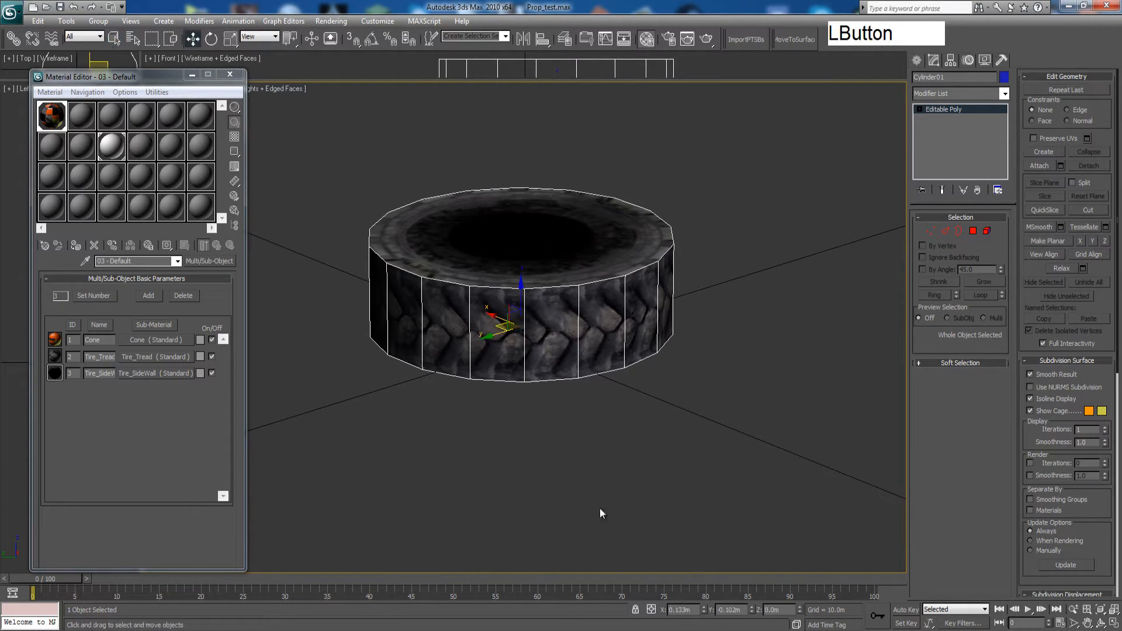
drag(692, 610, 575, 574)
text(0)
key(Return)
text(0)
key(Return)
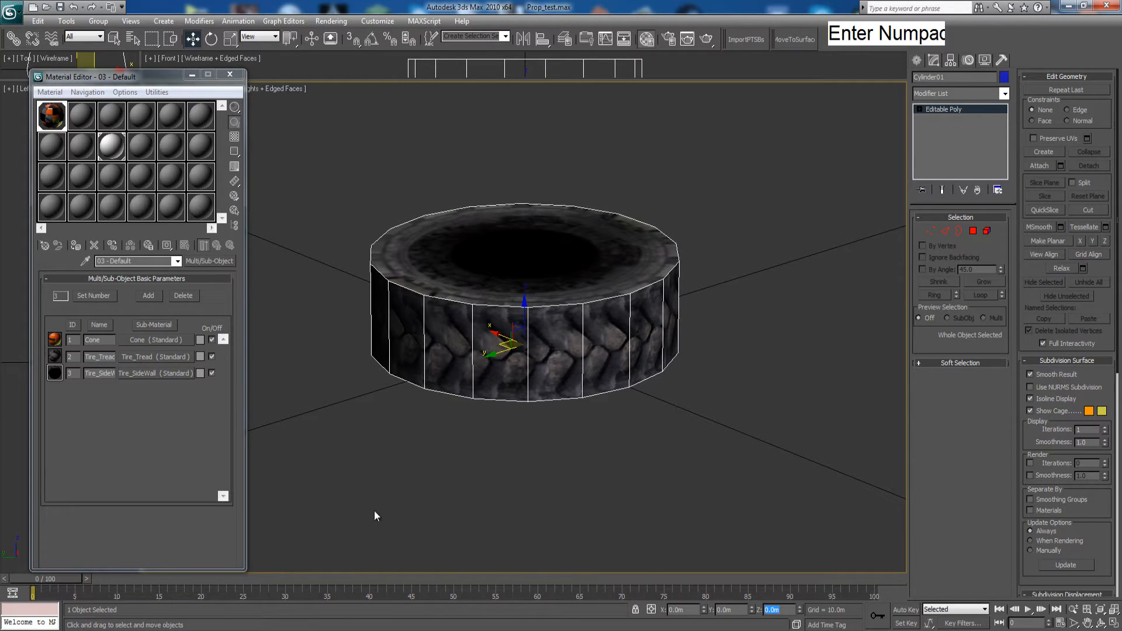
Delete the single cap polygon on the underside of the tire
middle_drag(612, 392, 614, 400)
key(ctrl+r)
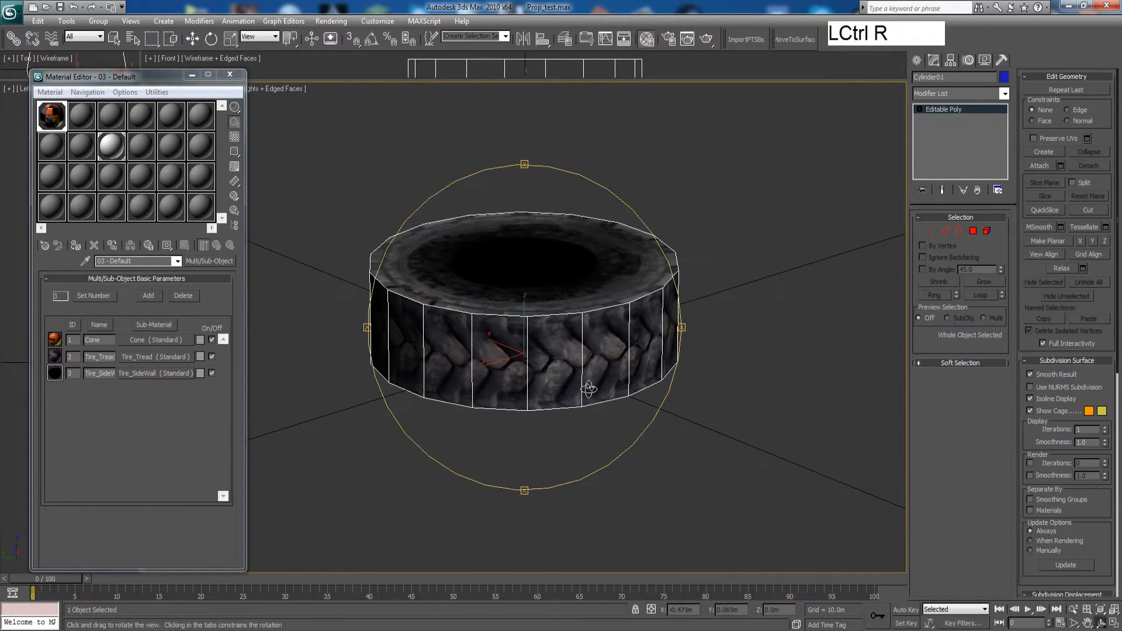
drag(584, 388, 530, 339)
right_click(529, 339)
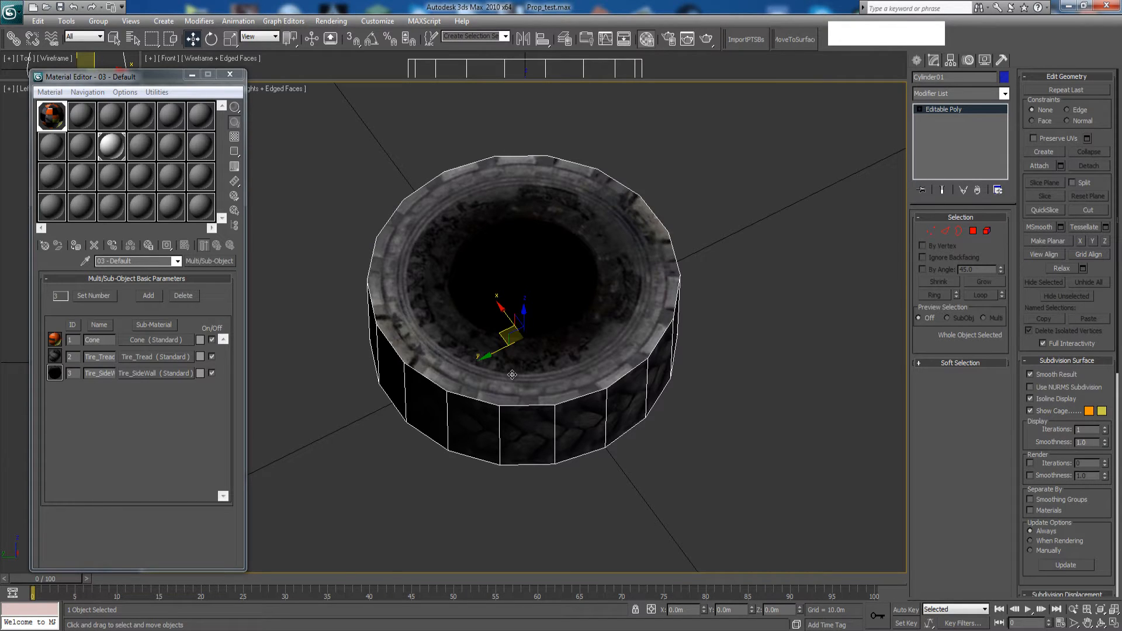
click(972, 233)
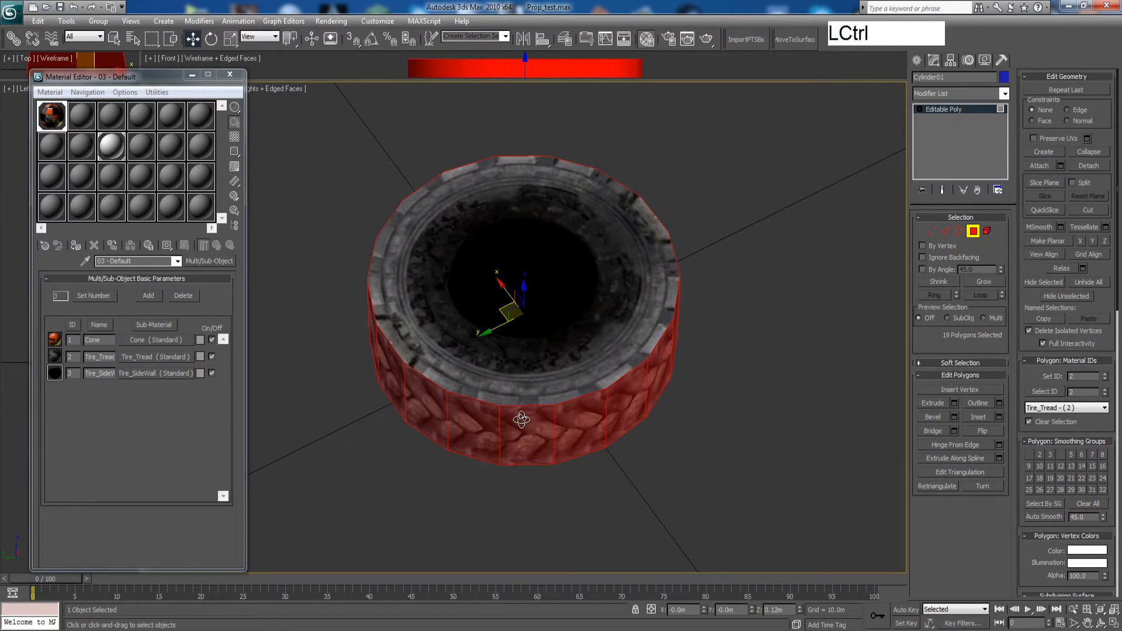
key(ctrl+r)
drag(544, 418, 553, 286)
right_click(554, 336)
click(551, 324)
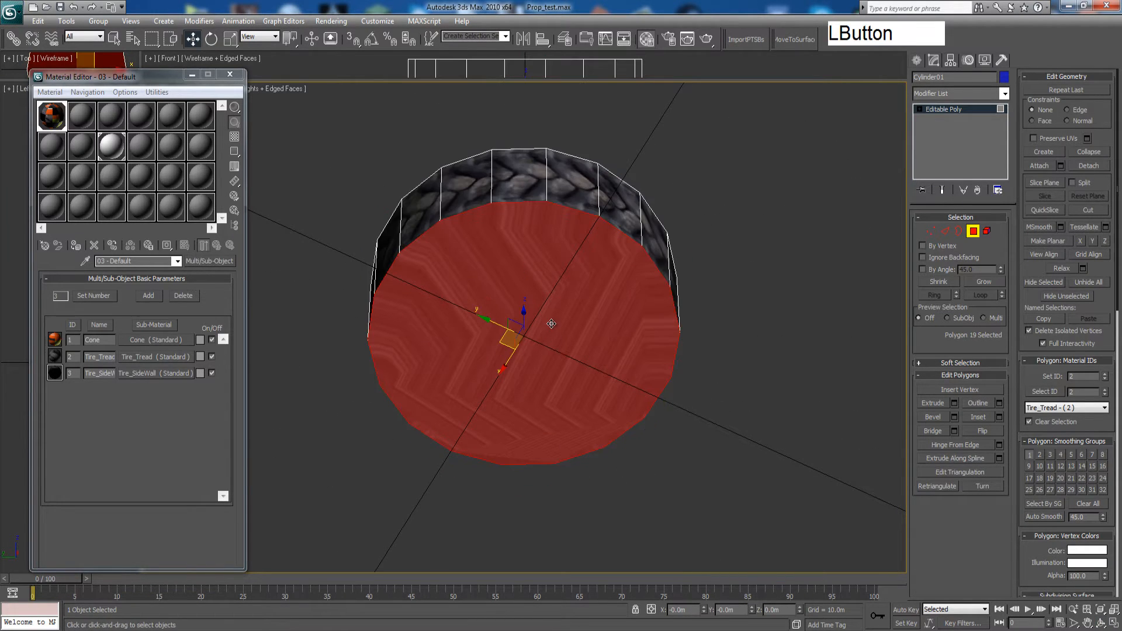
key(Delete)
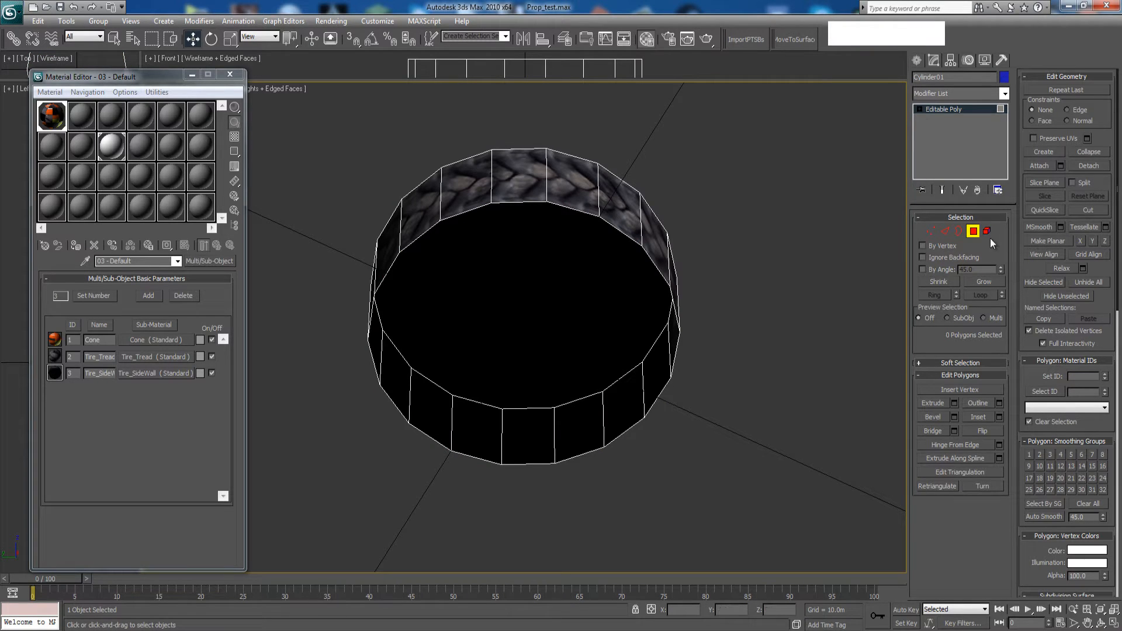
click(975, 232)
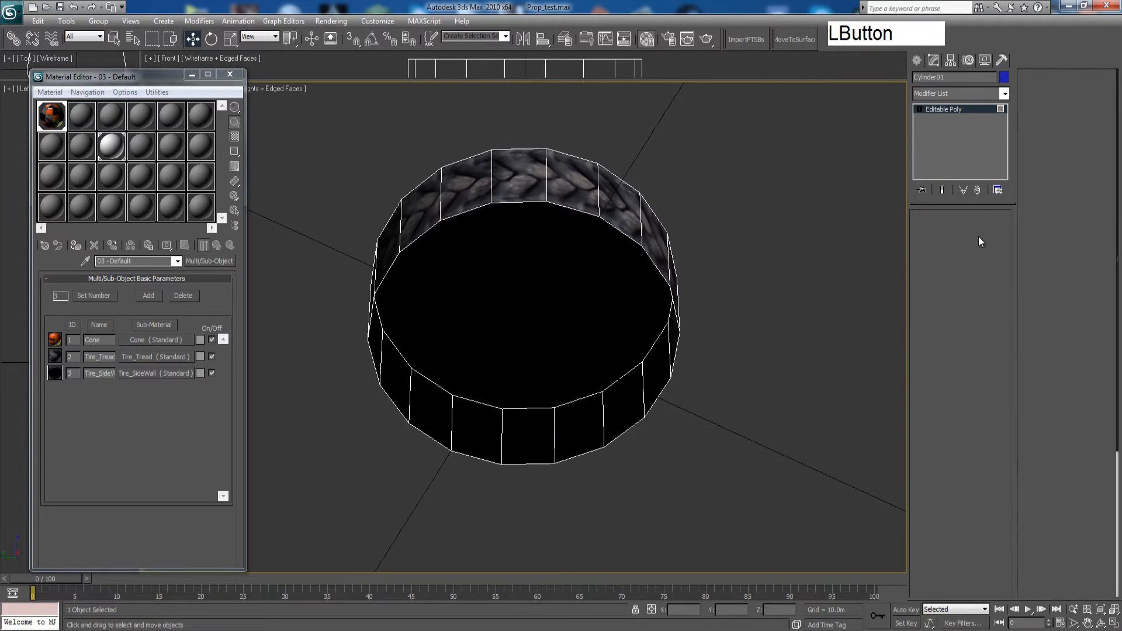
Create a standard cylinder beside the tire, about 0.178 m in radius and 0.167 m high
click(1101, 623)
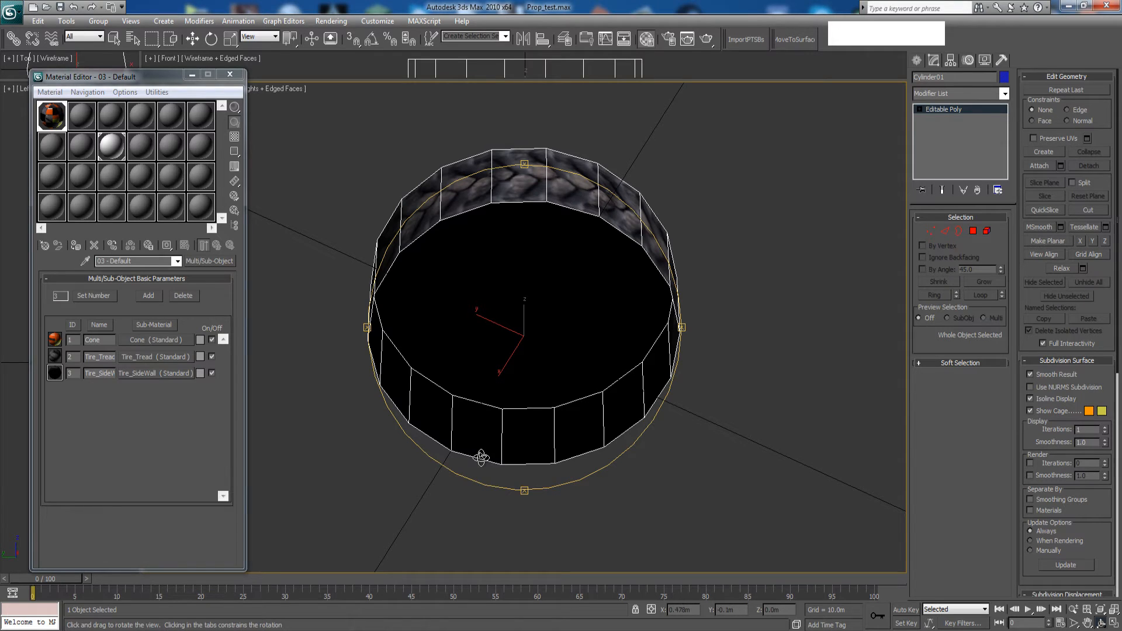
drag(481, 458, 634, 419)
right_click(634, 419)
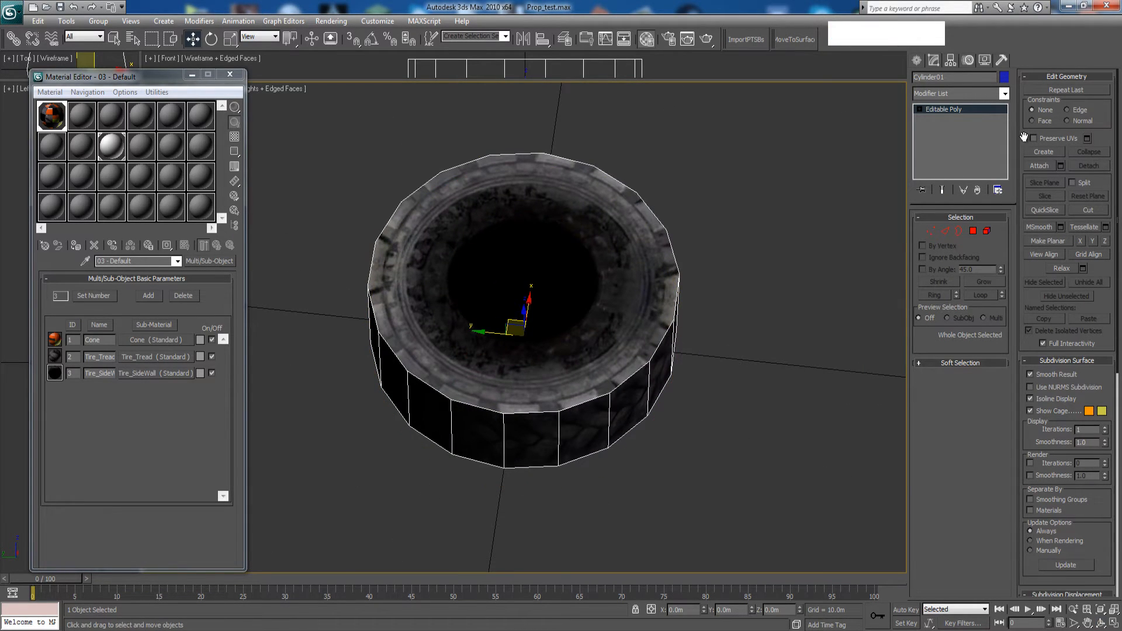
click(916, 60)
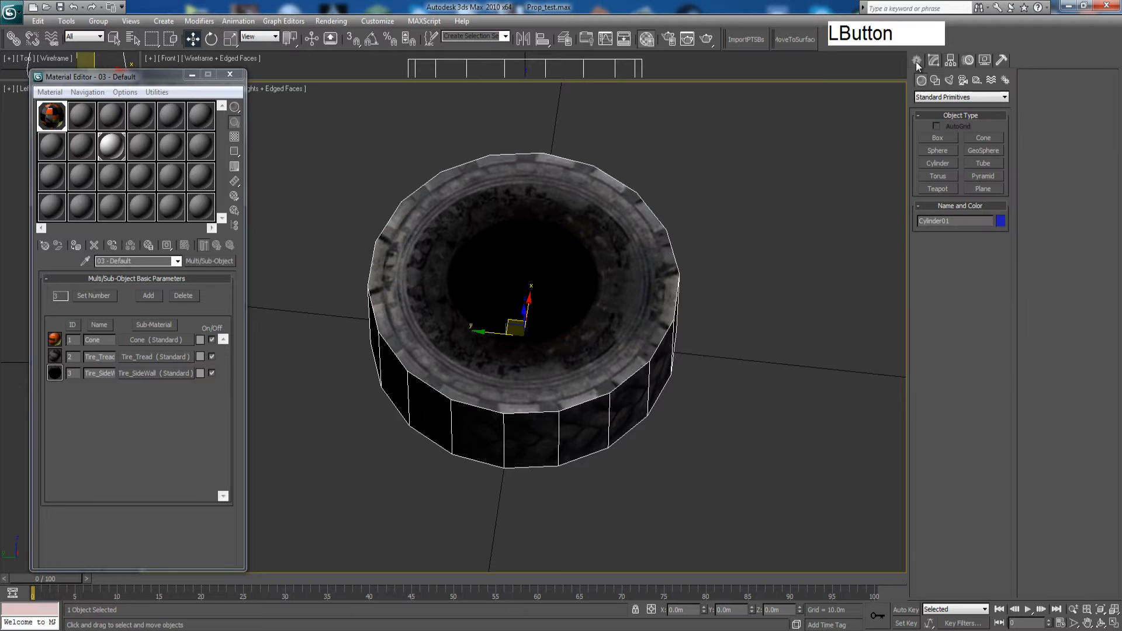
click(937, 163)
drag(736, 329, 741, 375)
click(738, 322)
right_click(738, 323)
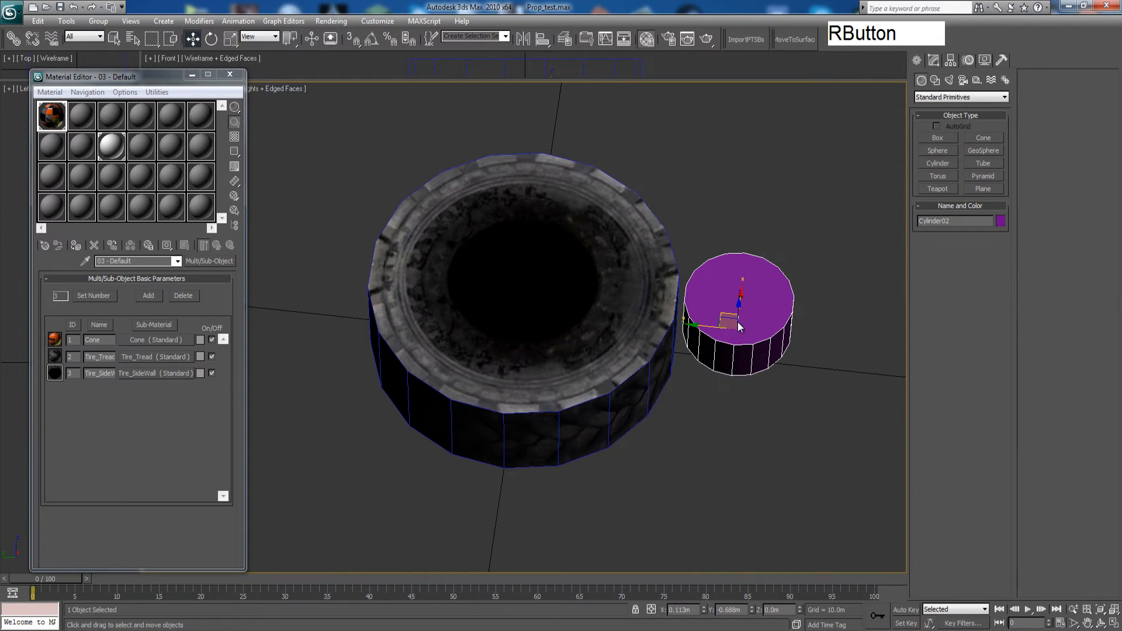
Close the Material Editor and centre the small cylinder on the world origin at X 0 and Y 0, using an enlarged Top view
click(229, 75)
drag(141, 80, 646, 486)
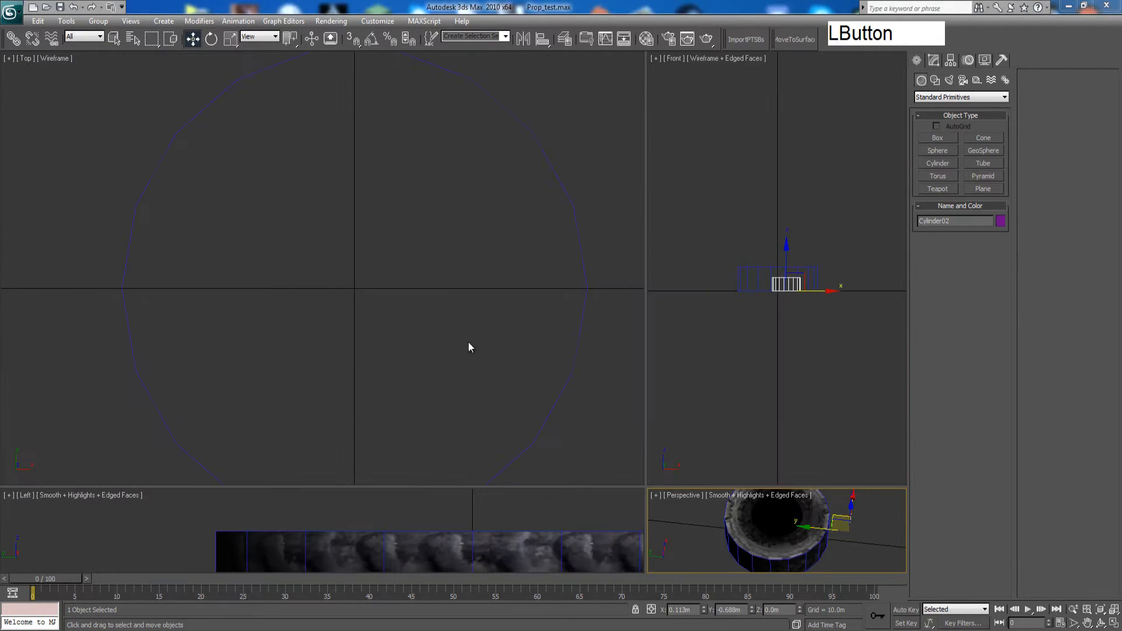
middle_click(468, 341)
scroll(466, 340, down, 5)
drag(360, 342, 344, 262)
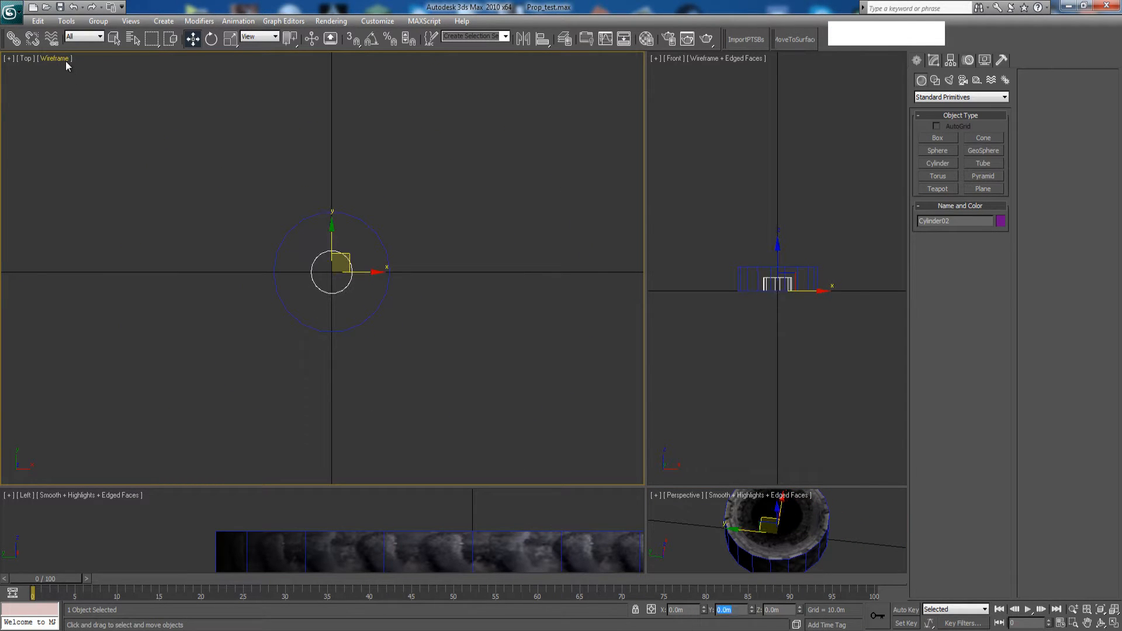
Shade the Top view with Smooth + Highlights and set the small cylinder's height to 0.457 m
right_click(65, 60)
click(112, 73)
scroll(376, 346, up, 5)
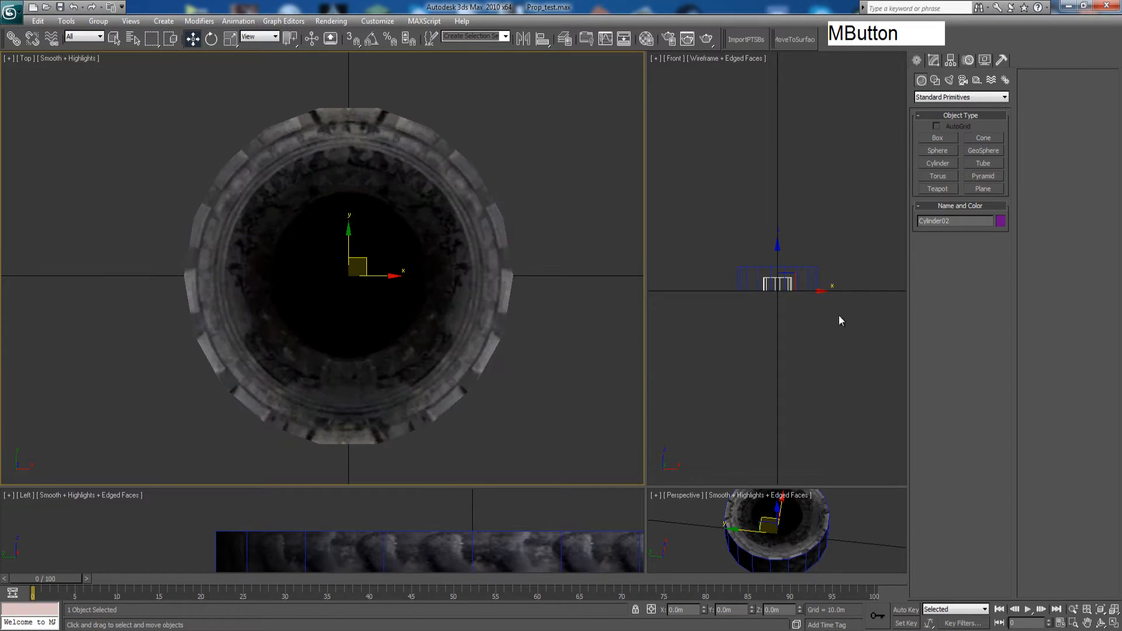
click(934, 60)
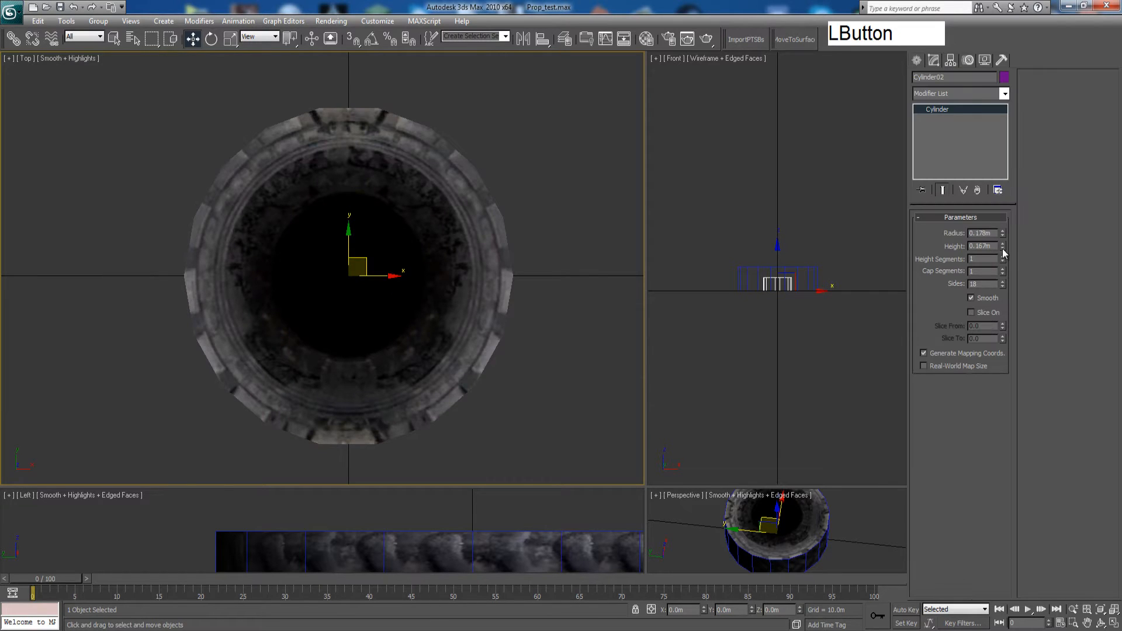
drag(1002, 249, 1005, 226)
scroll(506, 257, up, 3)
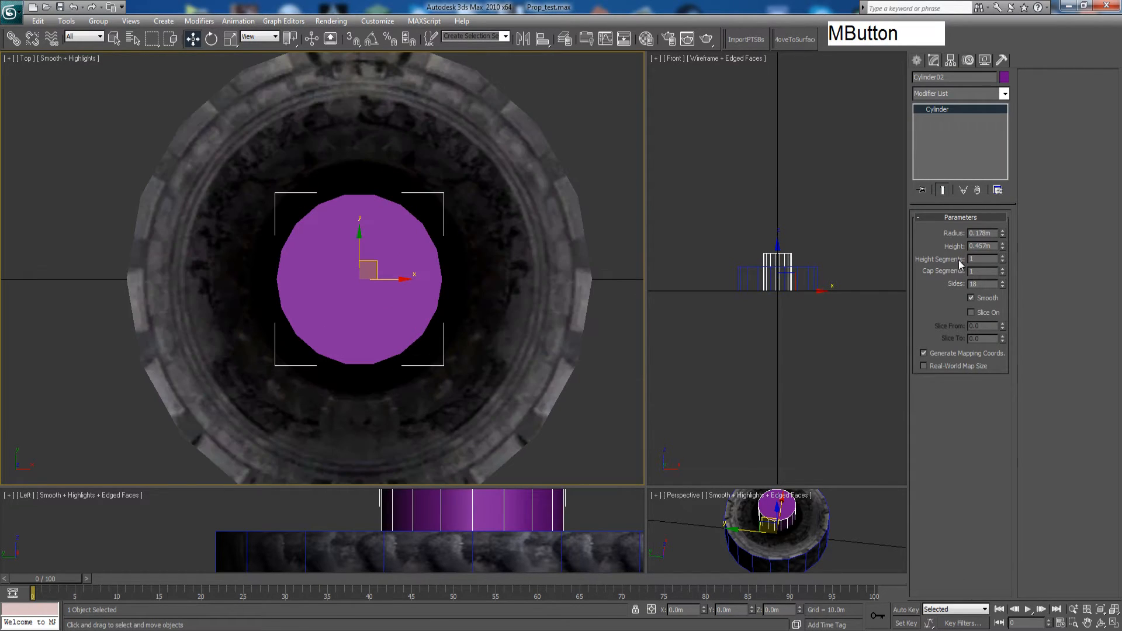
Set the small cylinder's radius to 0.245 m, keeping it centred inside the tire
drag(1002, 232, 986, 237)
text(5)
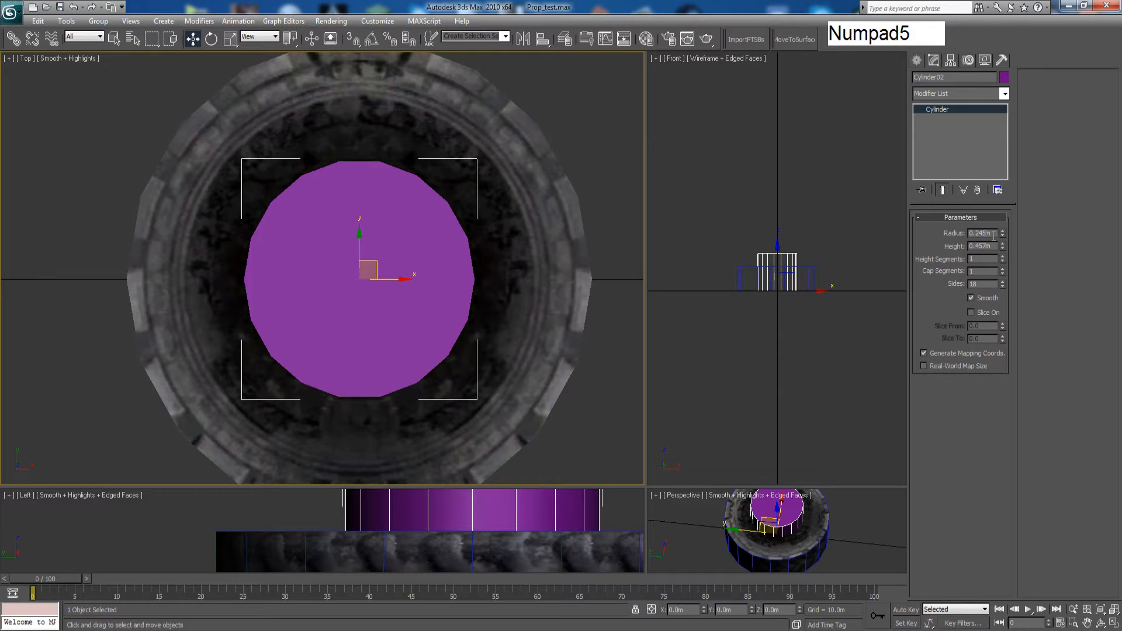
key(Return)
drag(359, 246, 363, 237)
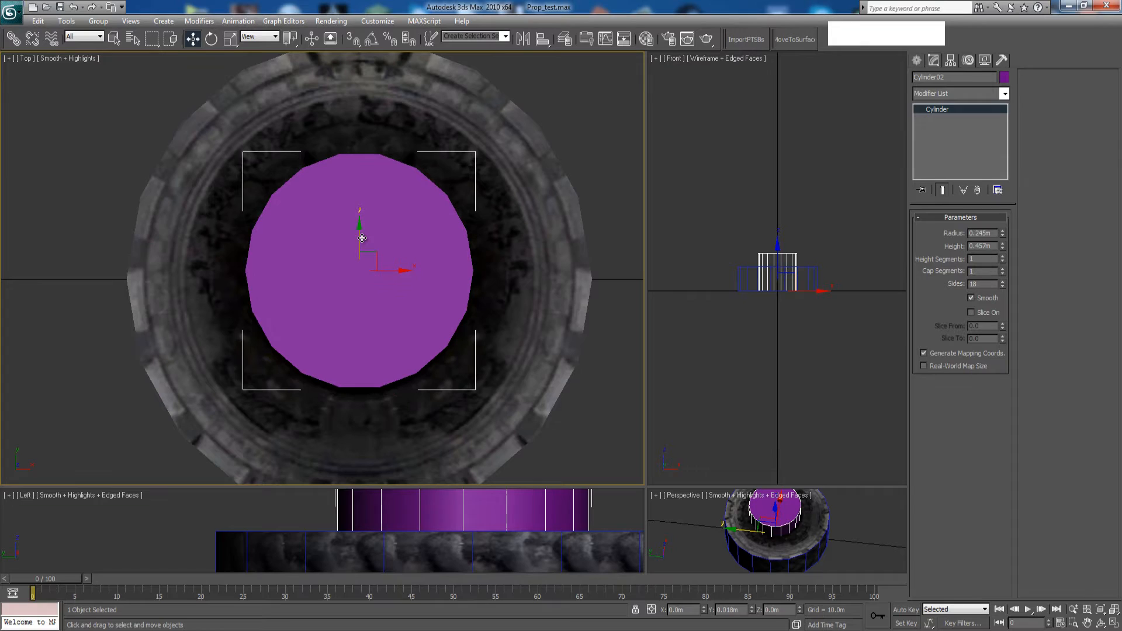
click(74, 8)
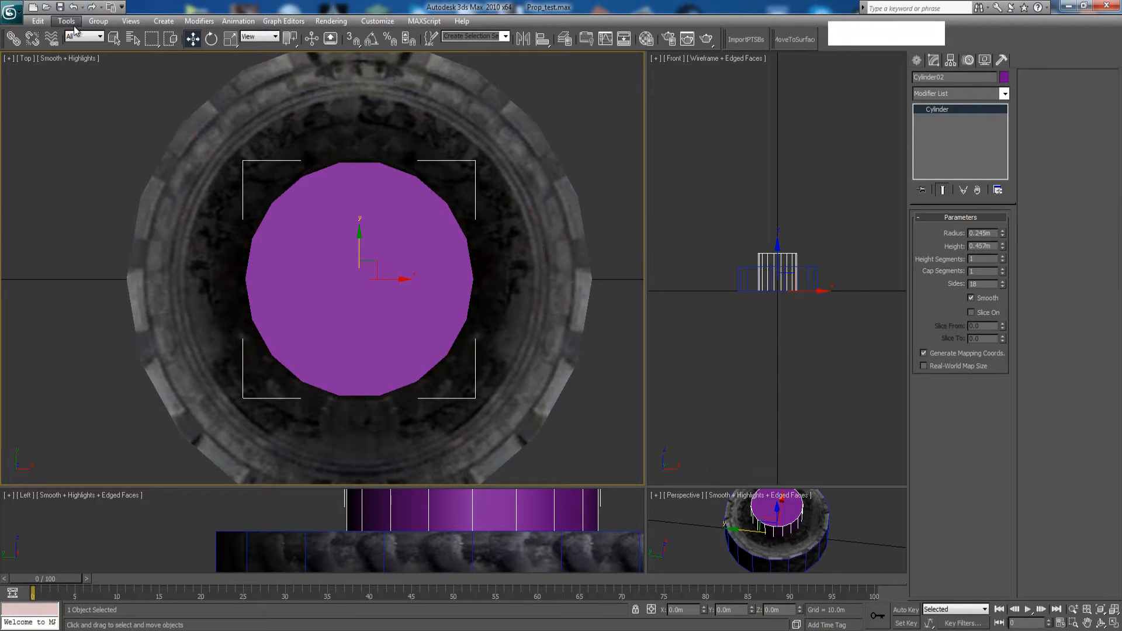
Select the tire's top cap polygon and display the Top view in Wireframe
scroll(363, 225, down, 3)
click(434, 194)
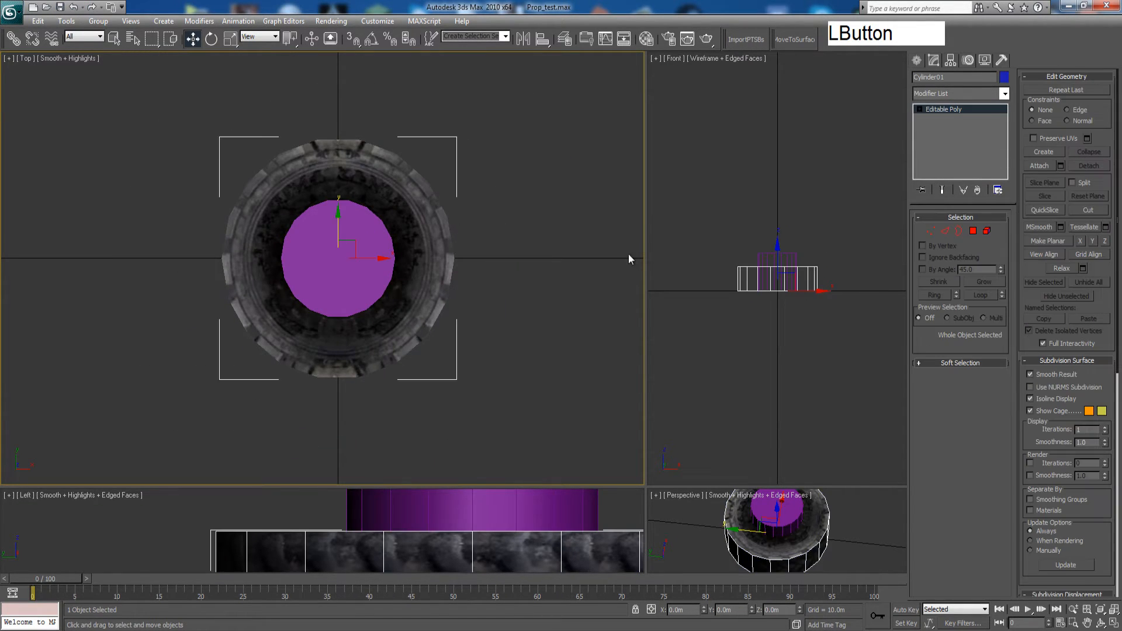
click(973, 232)
click(401, 272)
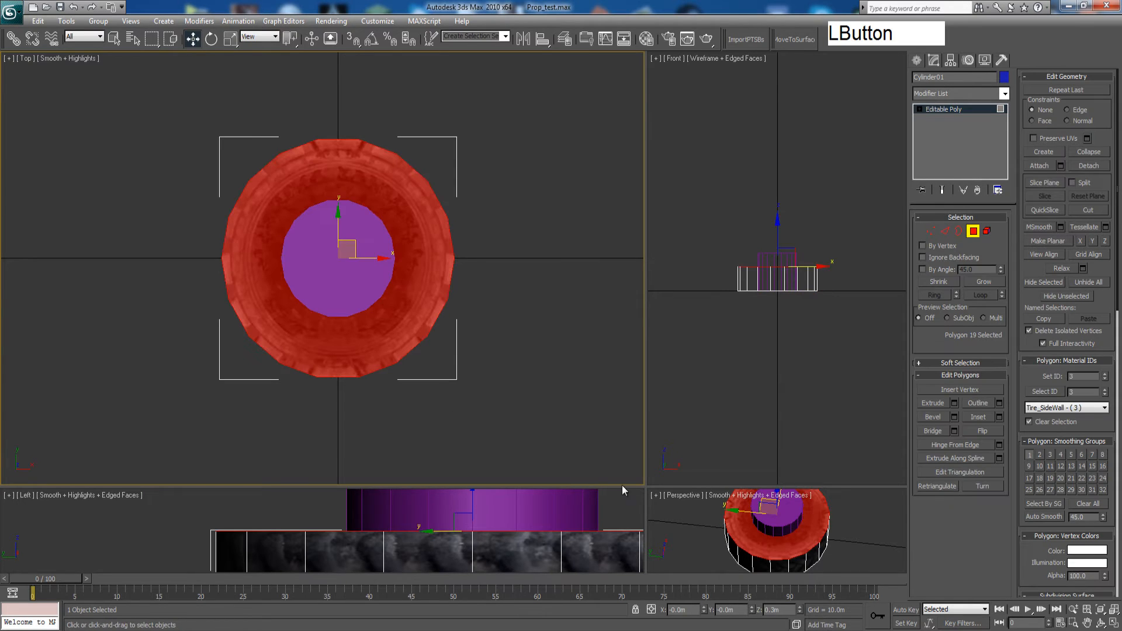
scroll(401, 288, up, 2)
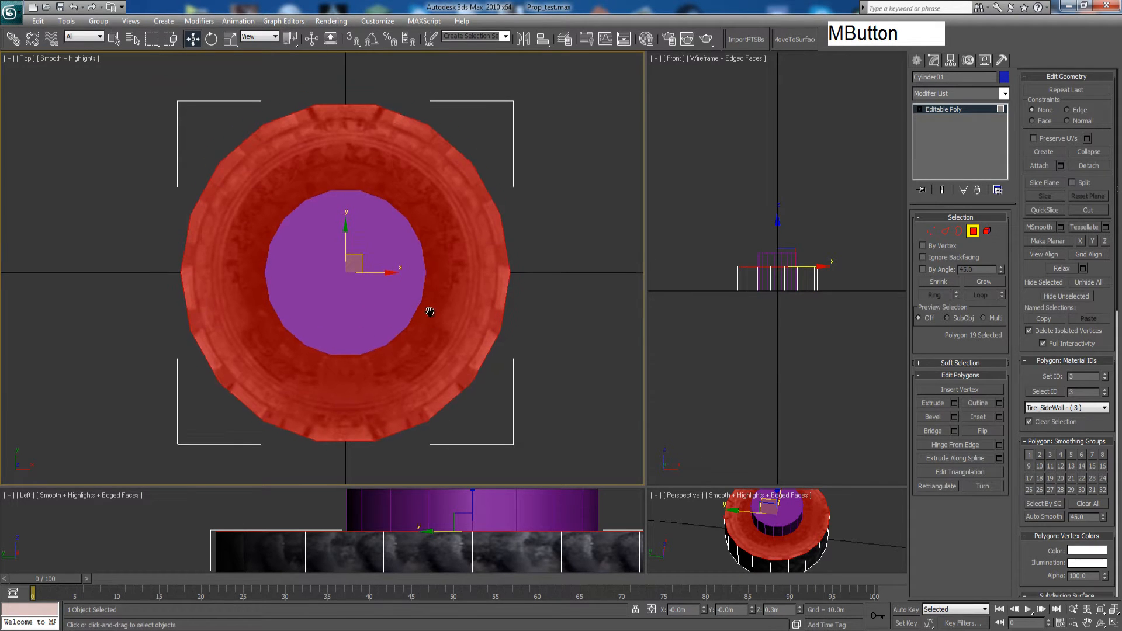
right_click(62, 58)
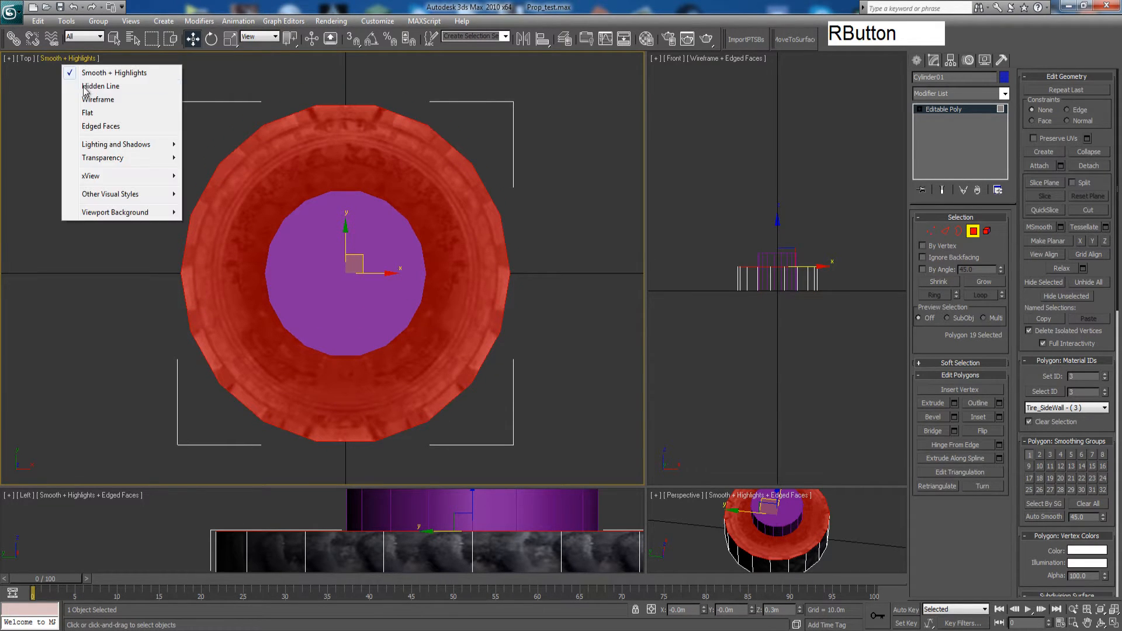
click(88, 98)
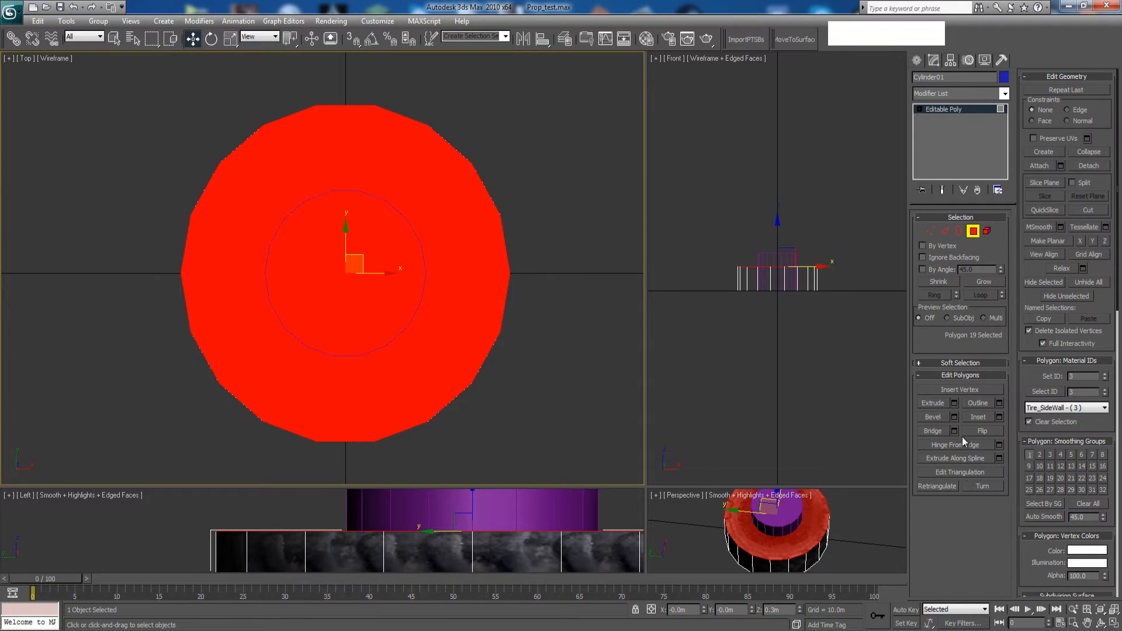
Inset the selected cap polygon by 0.25 m with the Group type, matching the guide cylinder's outline
click(999, 418)
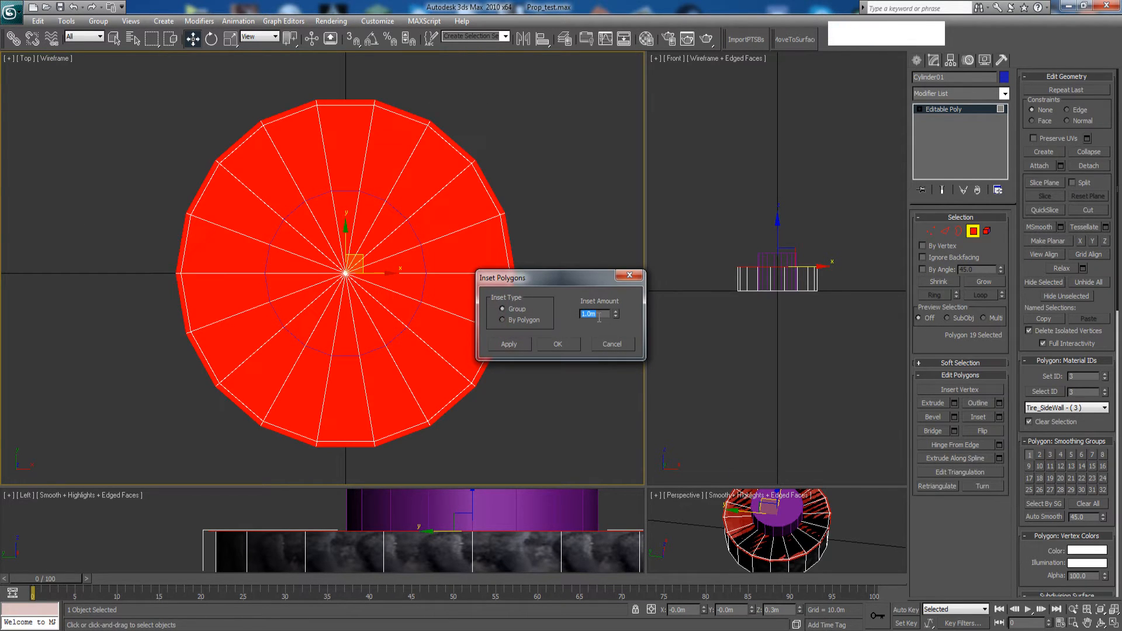
drag(615, 316, 611, 332)
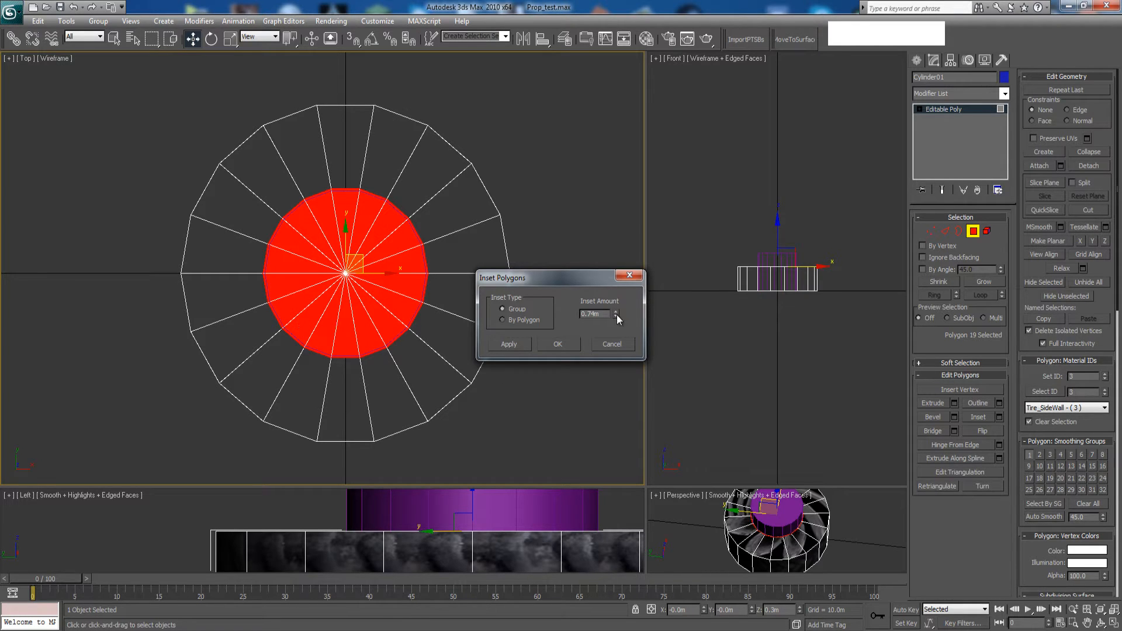
drag(616, 316, 612, 342)
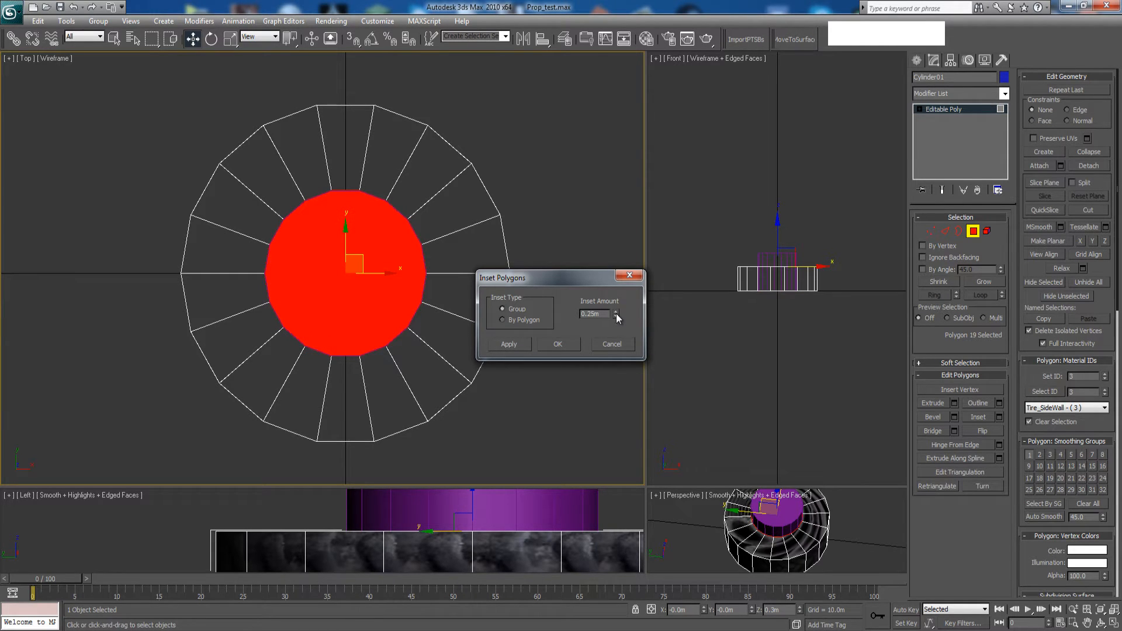
click(556, 345)
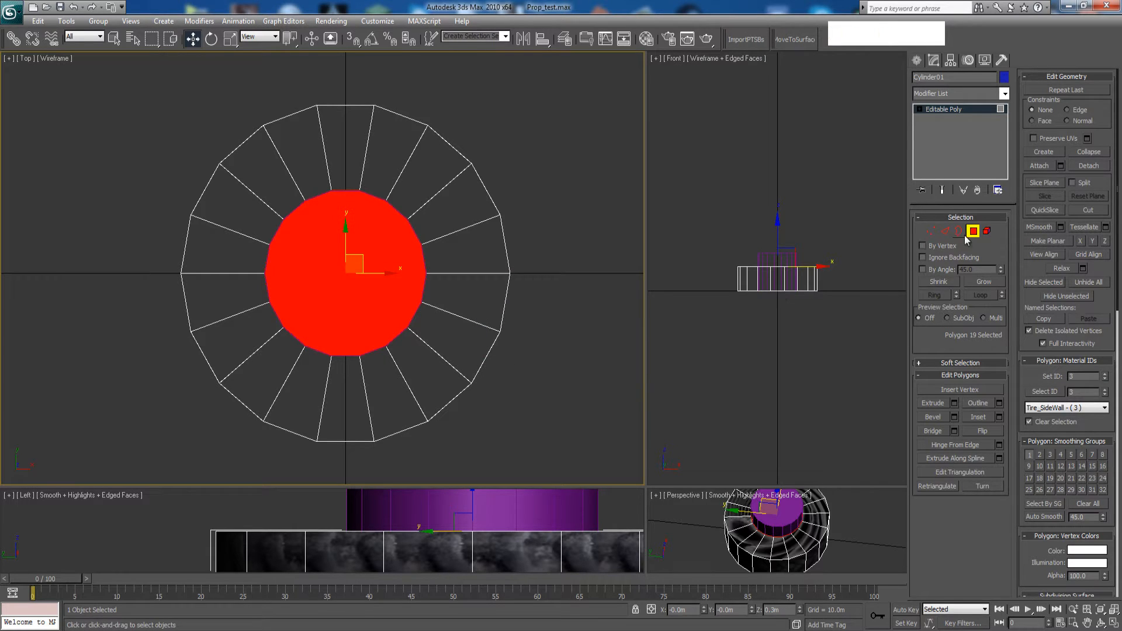
Leave polygon editing on the tire and delete the small guide cylinder
click(931, 236)
click(773, 259)
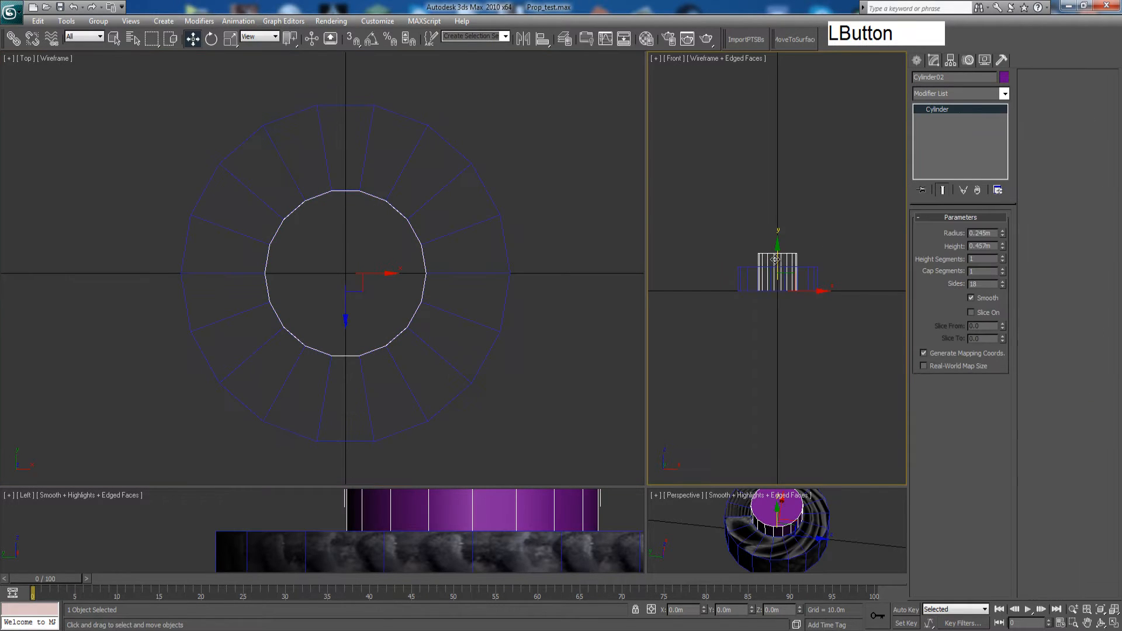
key(Delete)
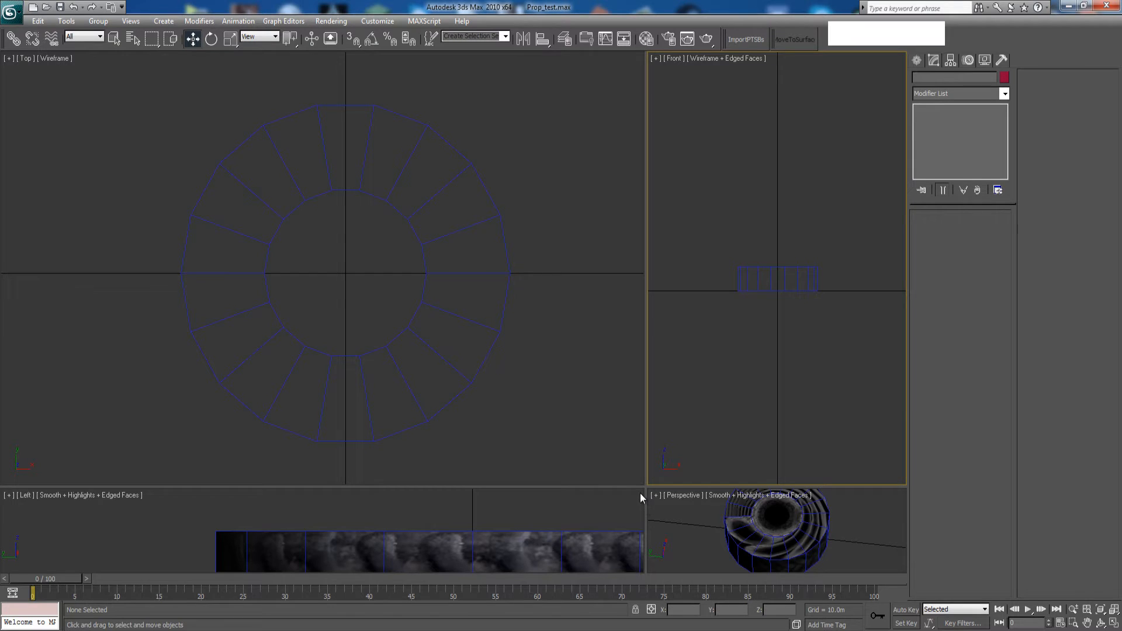
Enlarge the Perspective view and select the tire's inner cap polygon together with the surrounding ring of sidewall faces
drag(643, 488, 95, 69)
middle_drag(657, 429, 613, 392)
click(565, 327)
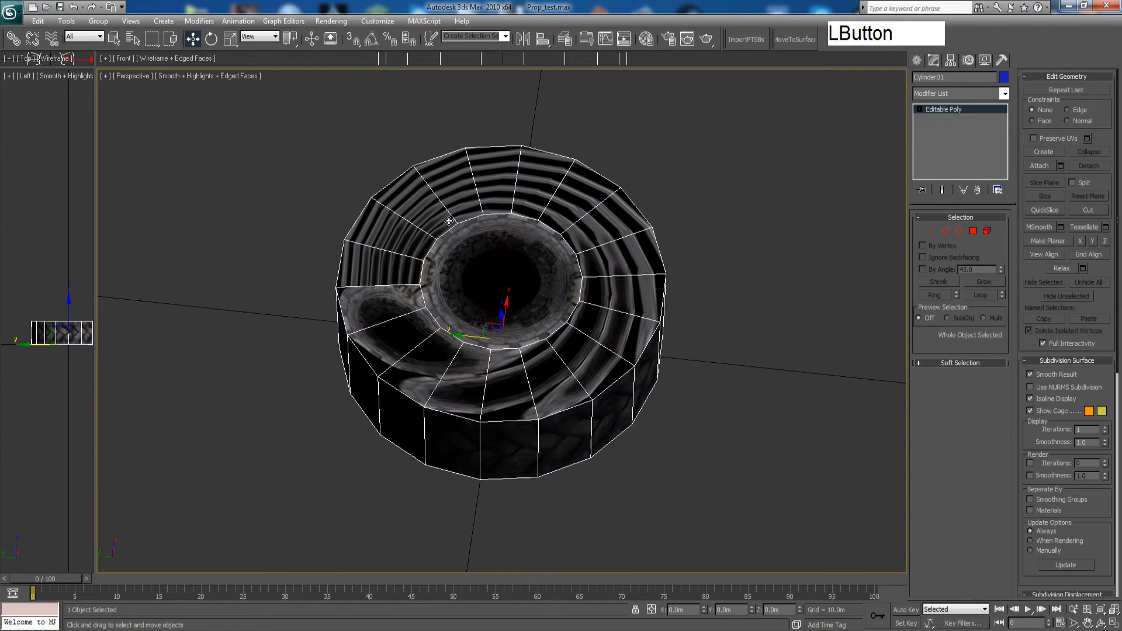
click(973, 231)
click(480, 292)
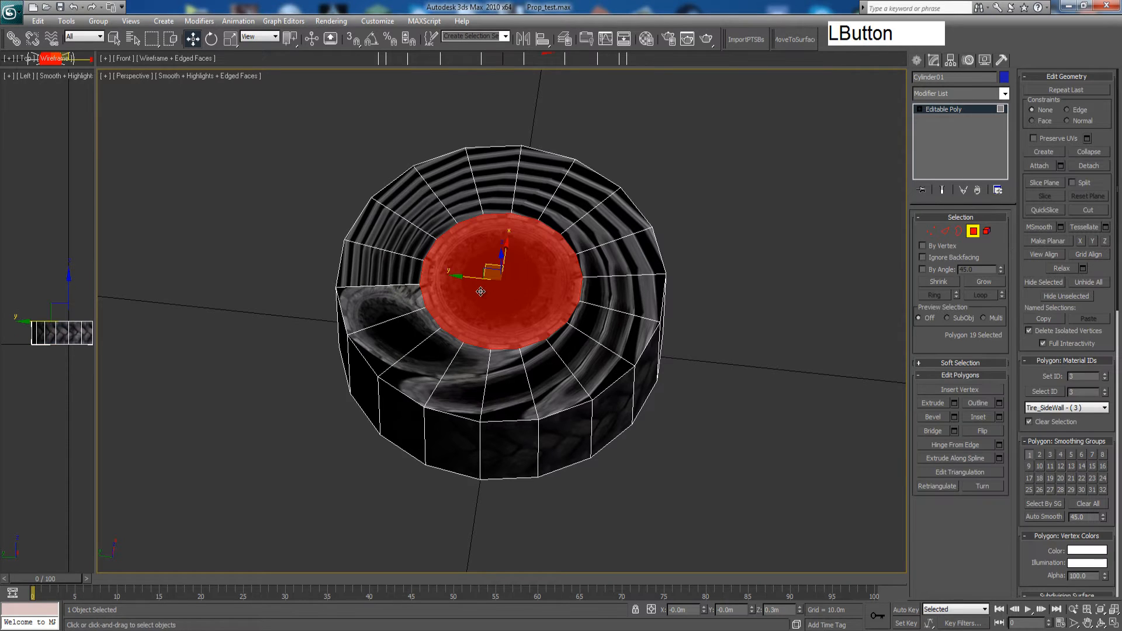
click(984, 283)
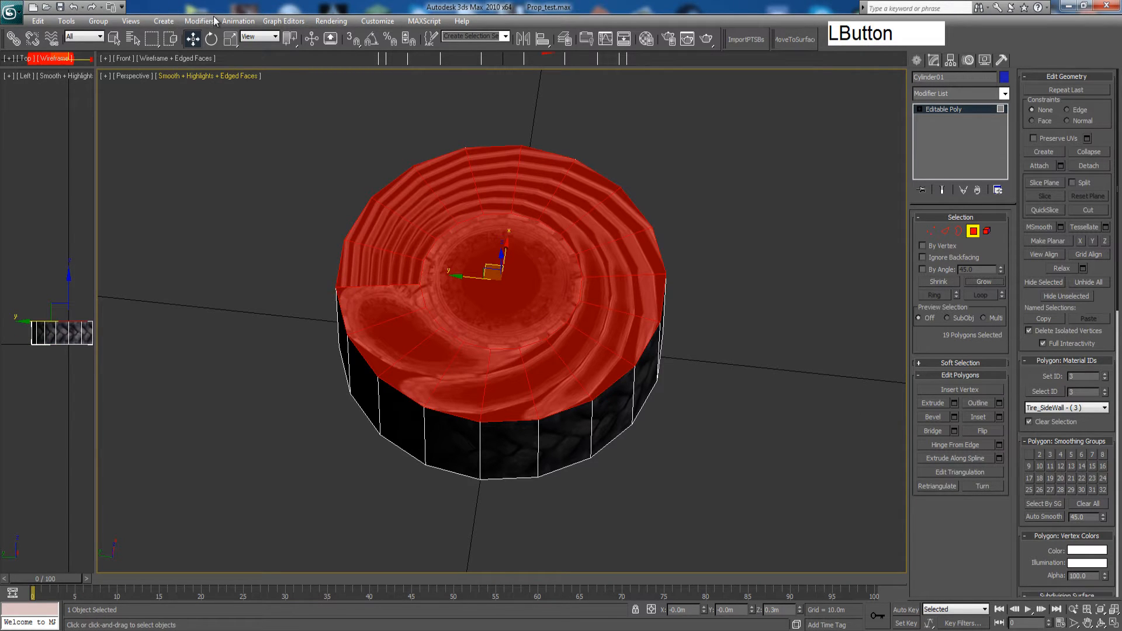
Apply an Unwrap UVW modifier to the selected sidewall faces and open their UVs for editing
click(198, 21)
mouse_move(222, 157)
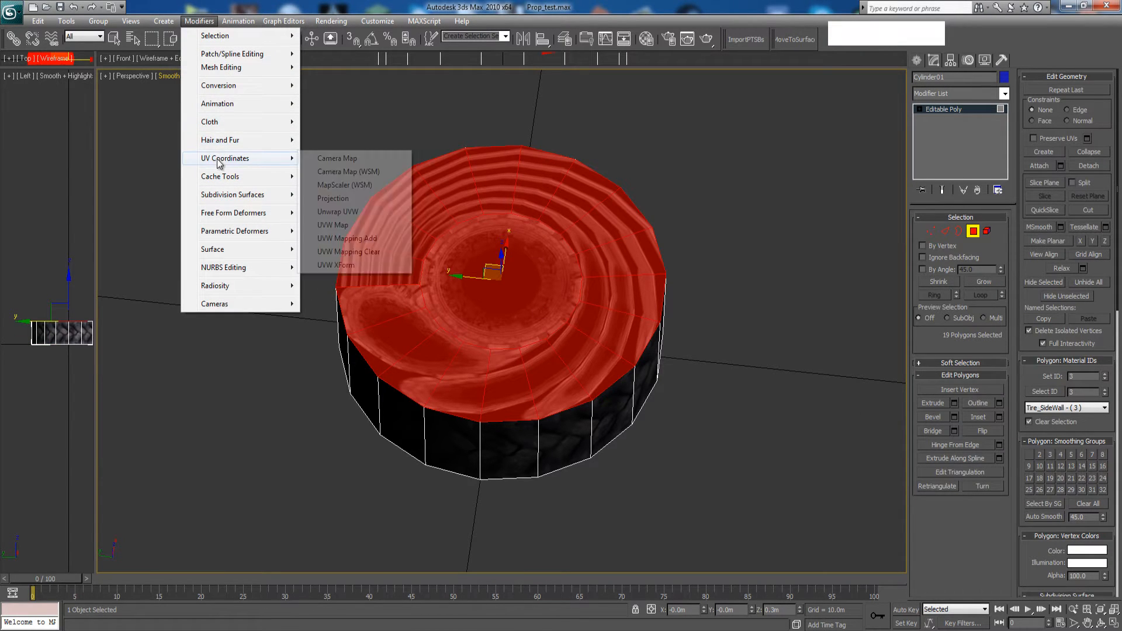
click(329, 215)
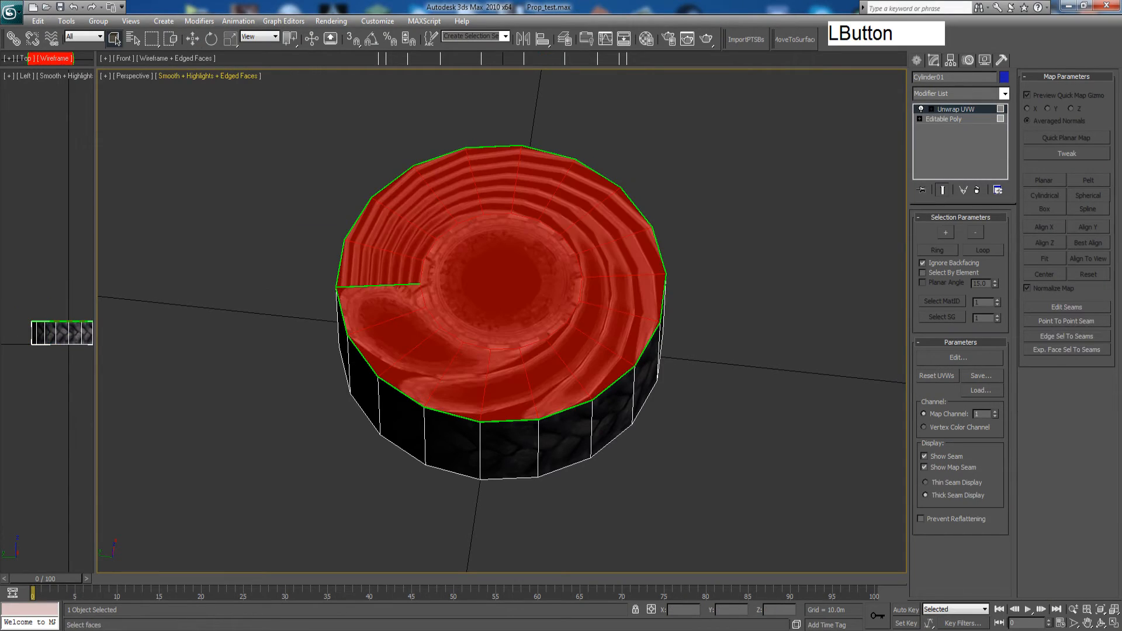
click(959, 357)
scroll(532, 200, down, 10)
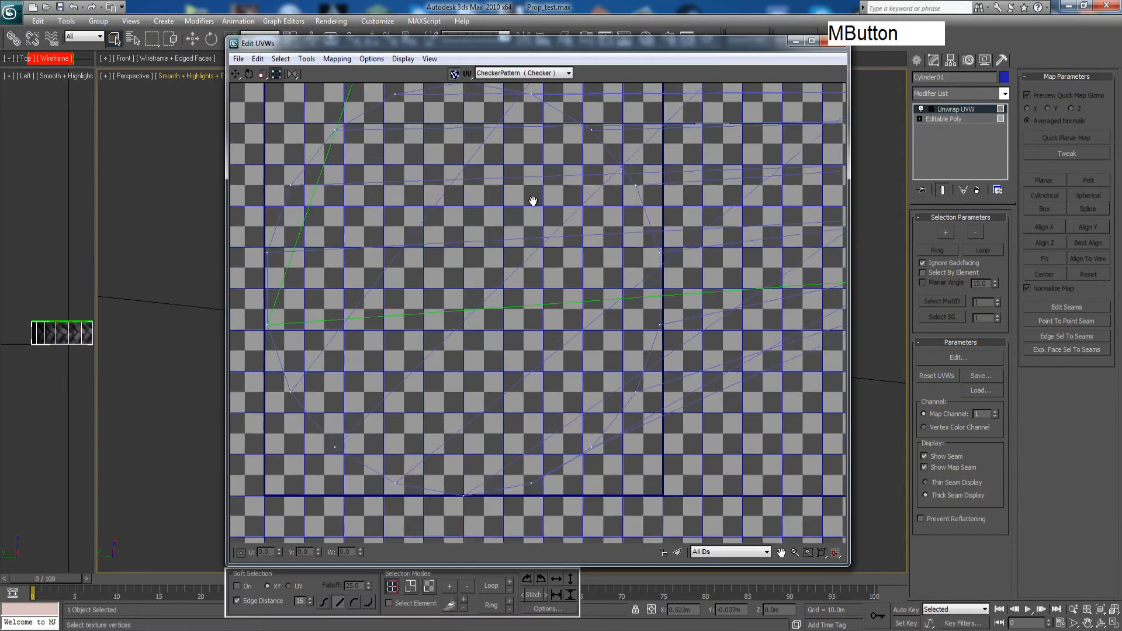
Select all of the sidewall's UV faces and unwrap them with Flatten Mapping at the default settings
click(433, 583)
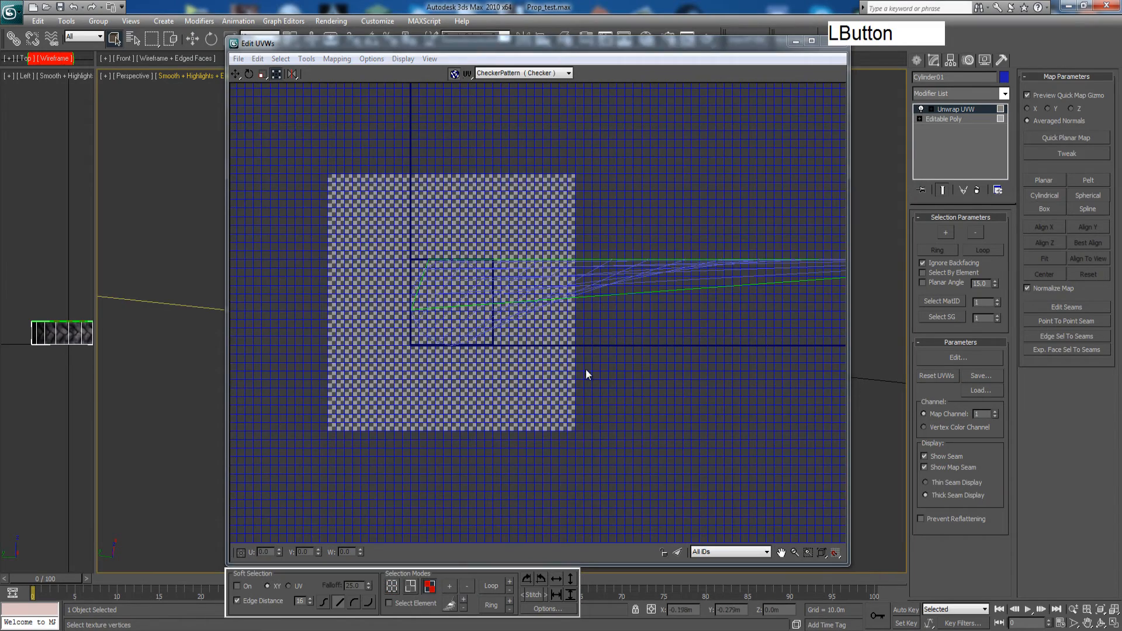
scroll(585, 370, down, 5)
middle_drag(581, 379, 496, 381)
drag(845, 495, 375, 226)
drag(488, 388, 484, 389)
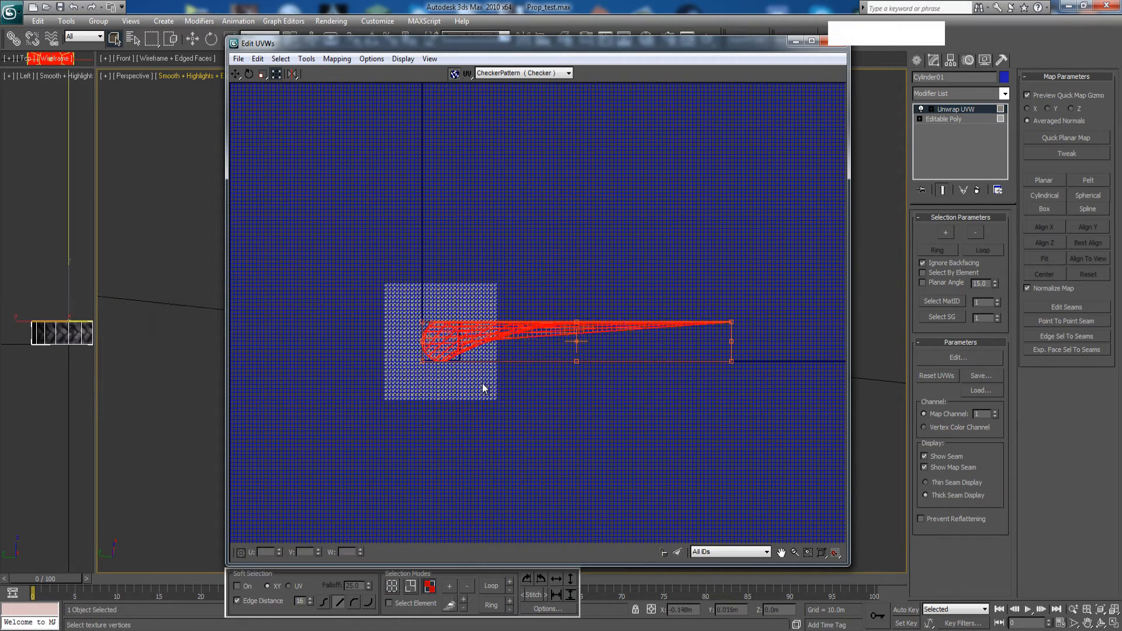
click(337, 59)
click(357, 71)
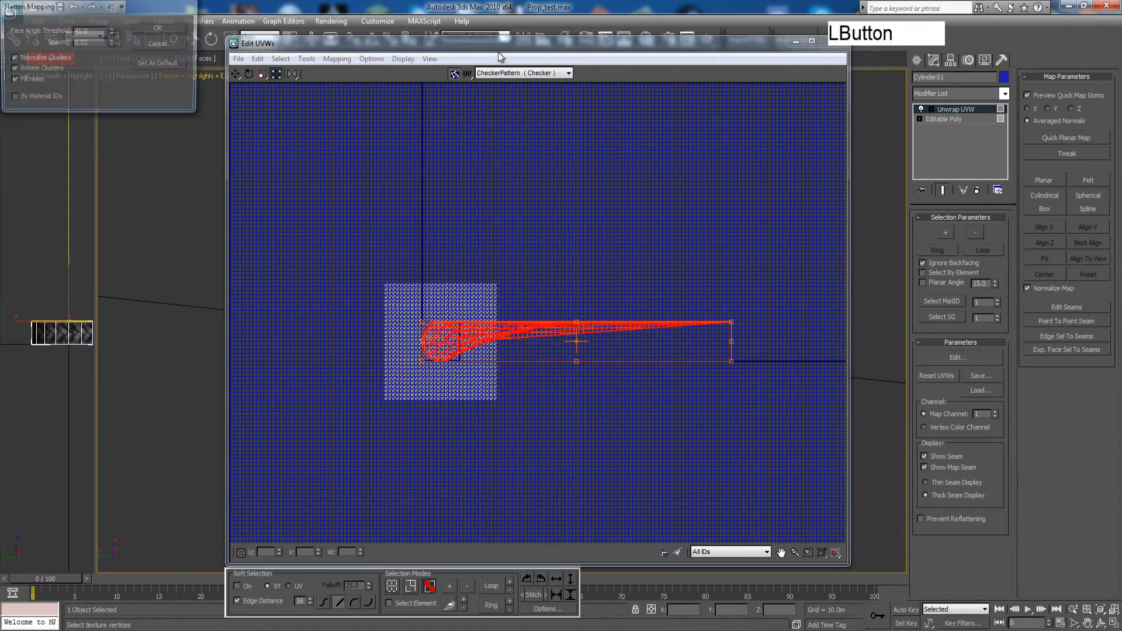
click(182, 28)
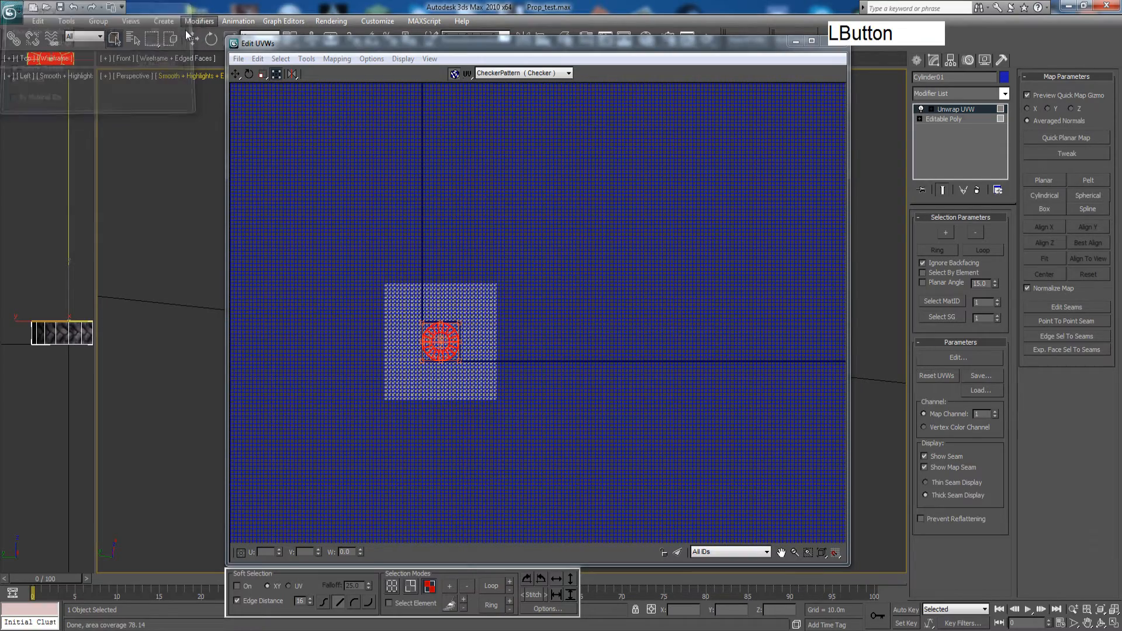
Display Map #5 (emtyre.dds) behind the UVs and check how the flattened sidewall lines up with the tire image
click(506, 73)
click(515, 110)
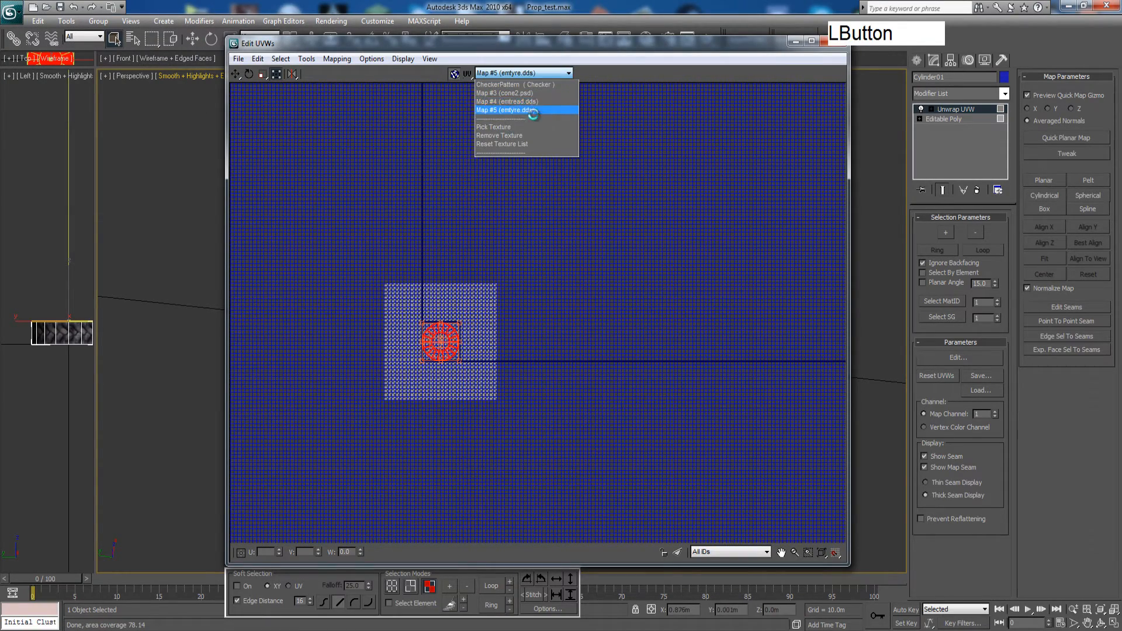
scroll(441, 349, up, 3)
scroll(626, 251, up, 5)
middle_drag(441, 346, 584, 327)
click(718, 275)
middle_drag(707, 275, 731, 273)
scroll(731, 273, up, 2)
middle_drag(504, 197, 537, 267)
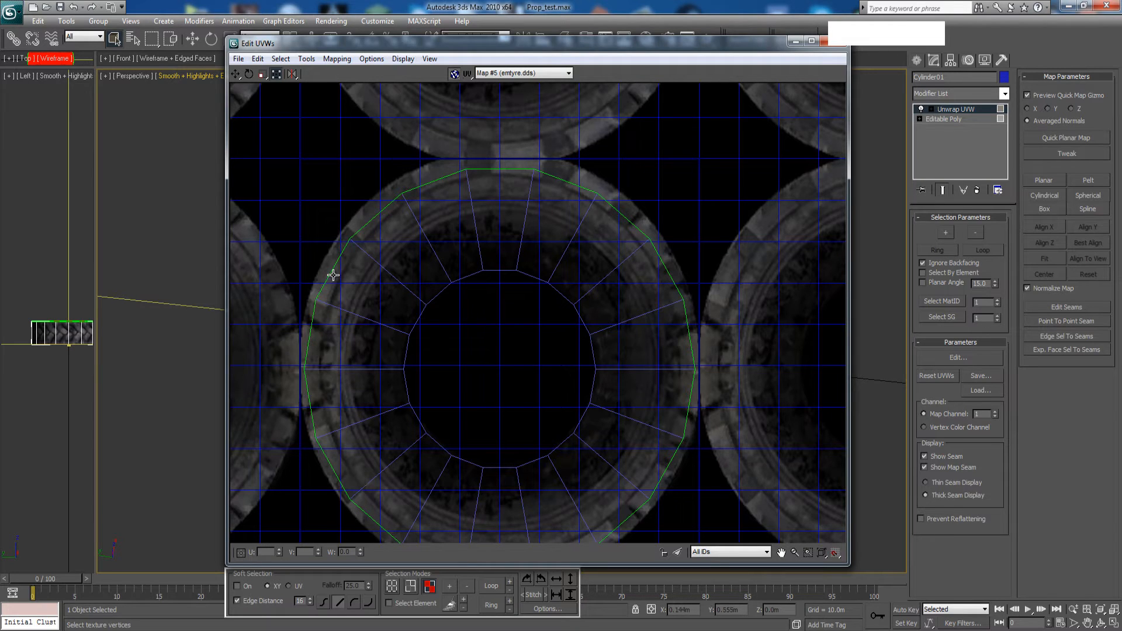
middle_drag(473, 527, 486, 428)
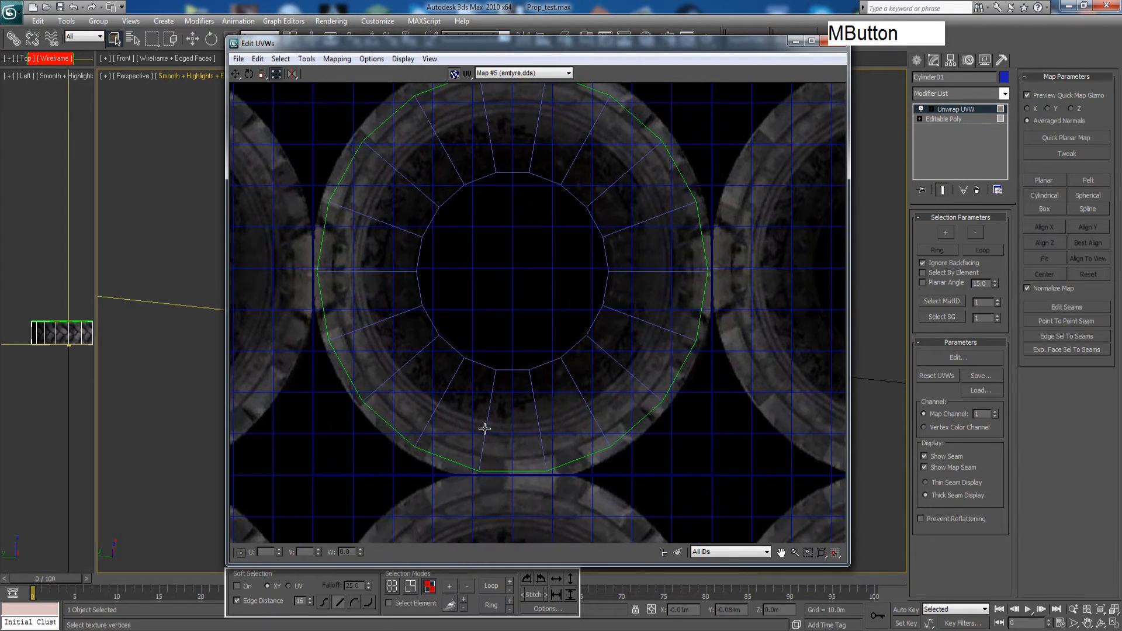
Select all the UV vertices on the sidewall's outer ring
click(390, 588)
middle_drag(441, 150, 410, 216)
drag(349, 111, 617, 185)
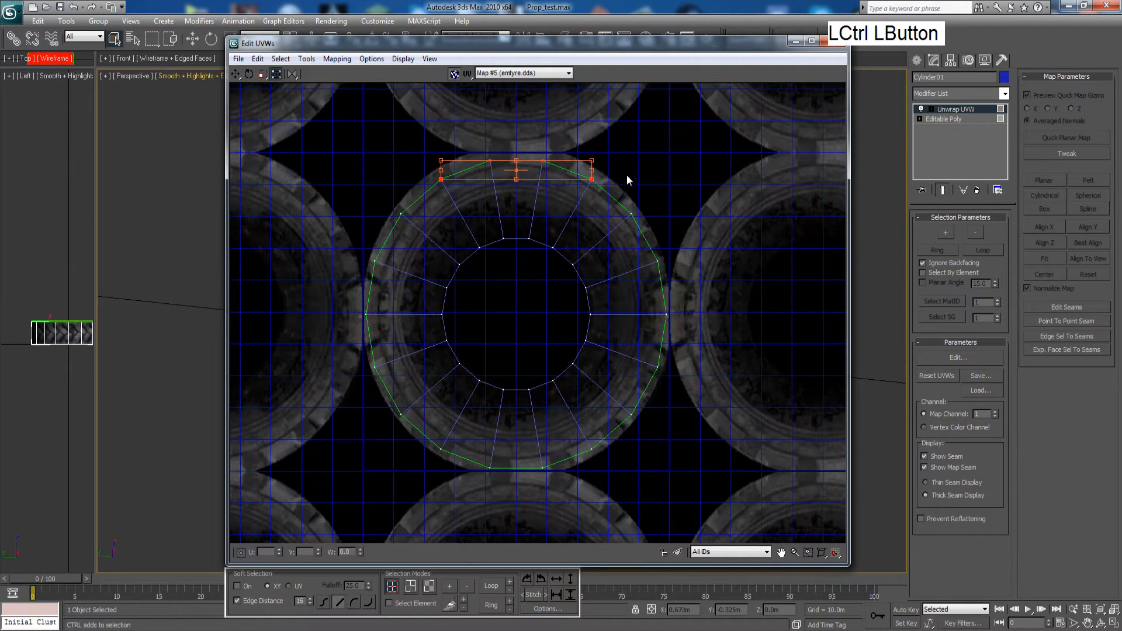
ctrl+drag(703, 372, 703, 374)
ctrl+drag(688, 439, 623, 338)
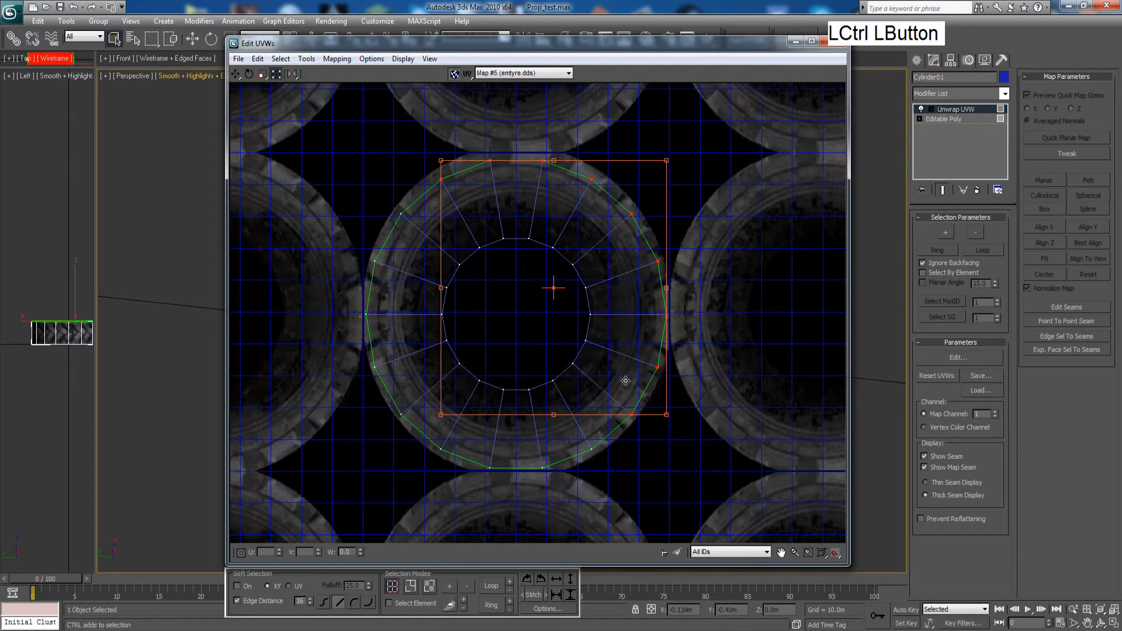
ctrl+drag(436, 176, 373, 381)
ctrl+drag(342, 341, 391, 465)
ctrl+drag(439, 427, 581, 499)
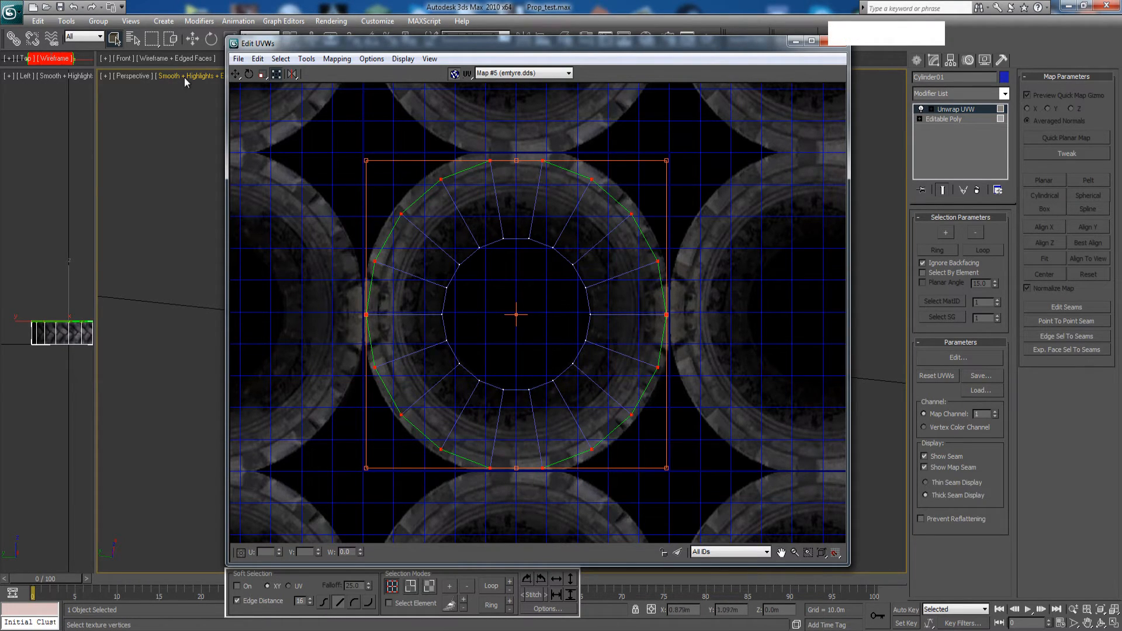
Scale the outer ring of UV vertices slightly inward so it sits inside the tire image's outer edge
click(261, 74)
middle_drag(318, 184, 358, 218)
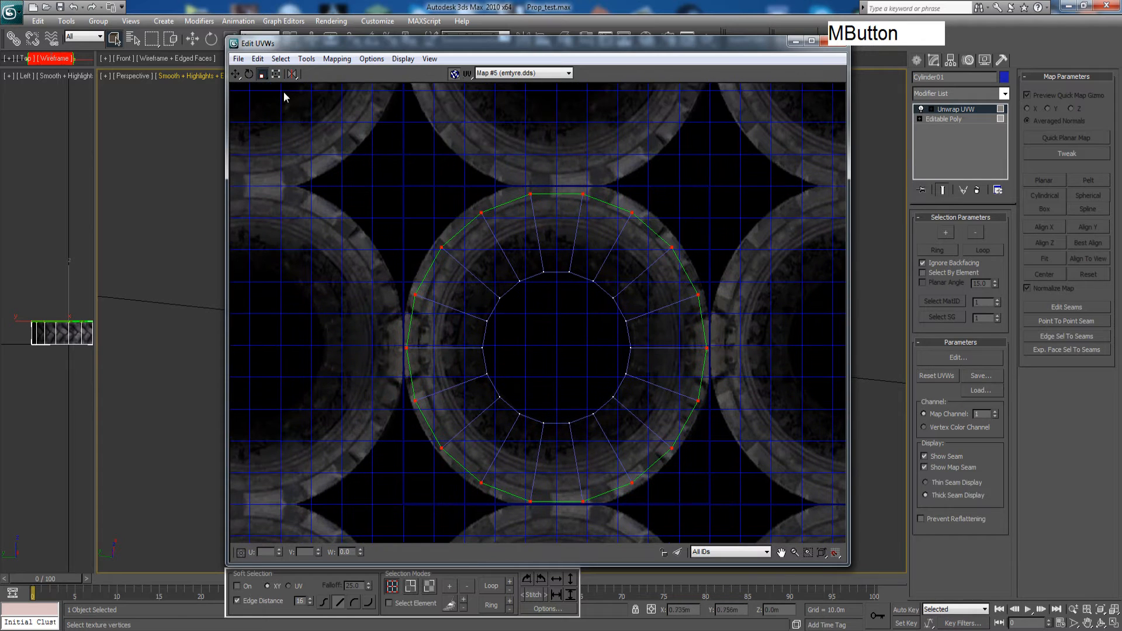
scroll(458, 243, up, 4)
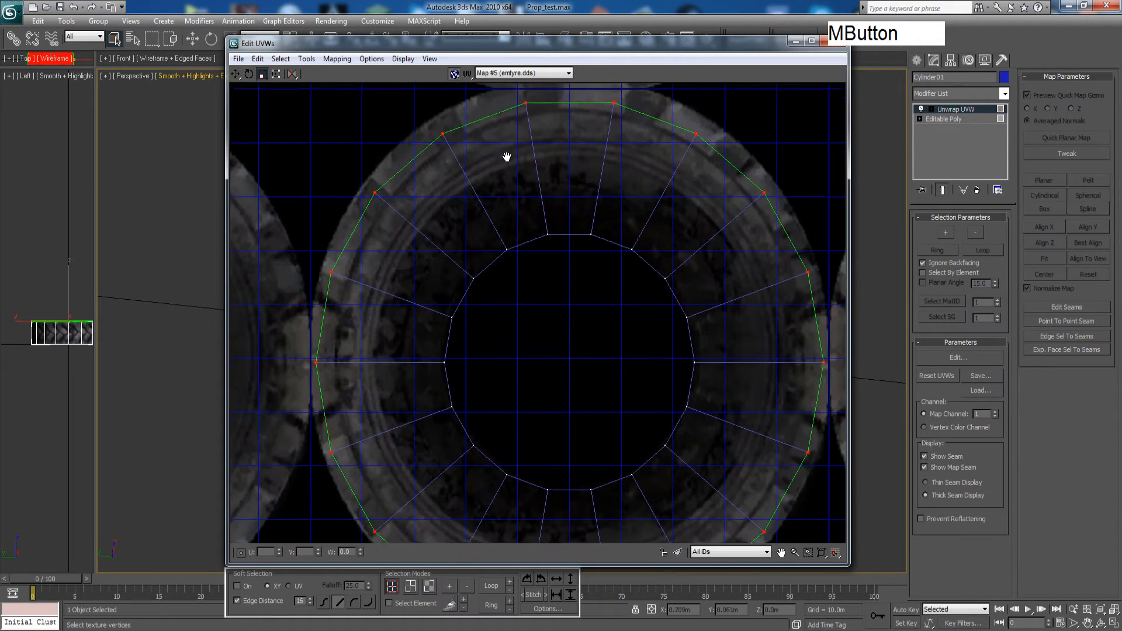
drag(513, 178, 509, 182)
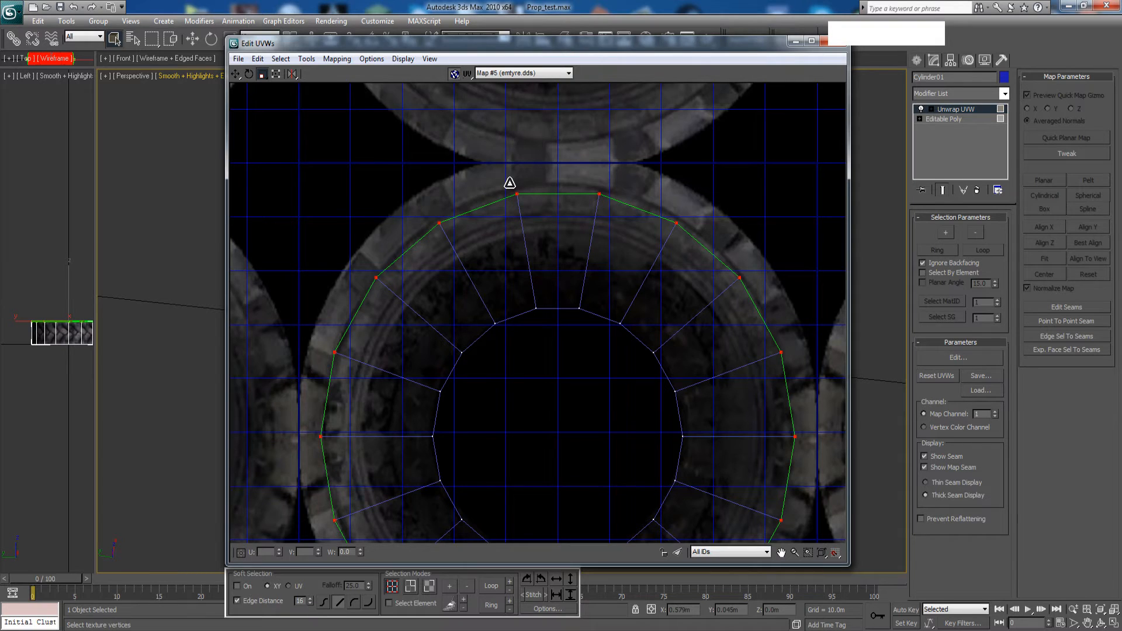
middle_drag(509, 183, 503, 334)
scroll(515, 350, up, 3)
scroll(496, 457, down, 4)
Select all the sidewall UV vertices and nudge the whole layout to centre it on the tire image
drag(354, 172, 723, 574)
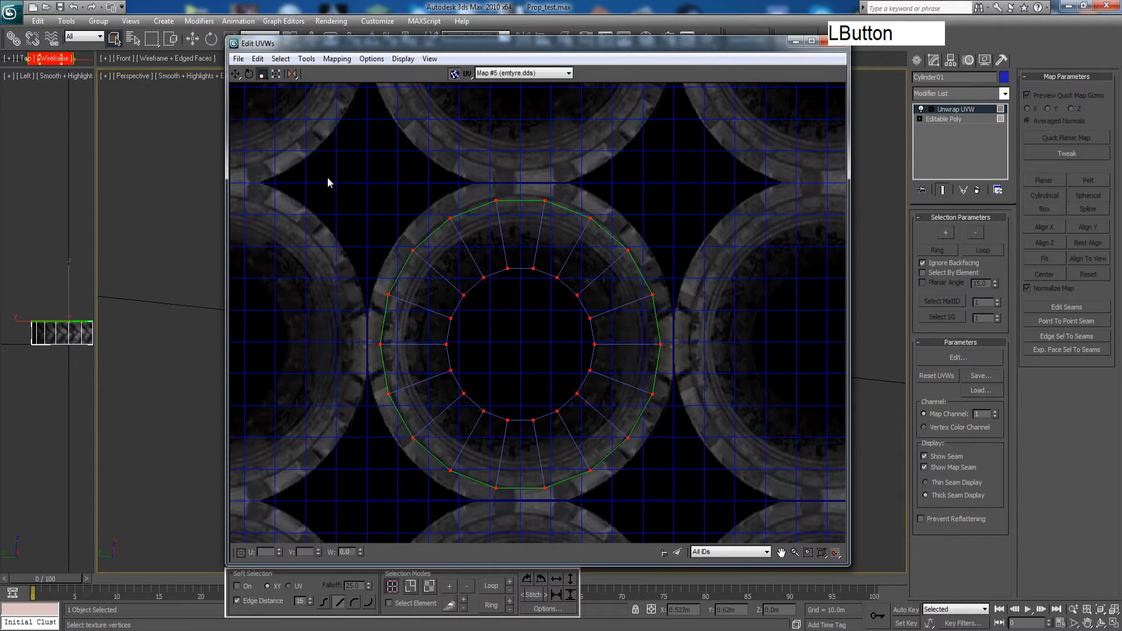
click(235, 75)
scroll(616, 325, up, 4)
middle_drag(491, 376, 576, 458)
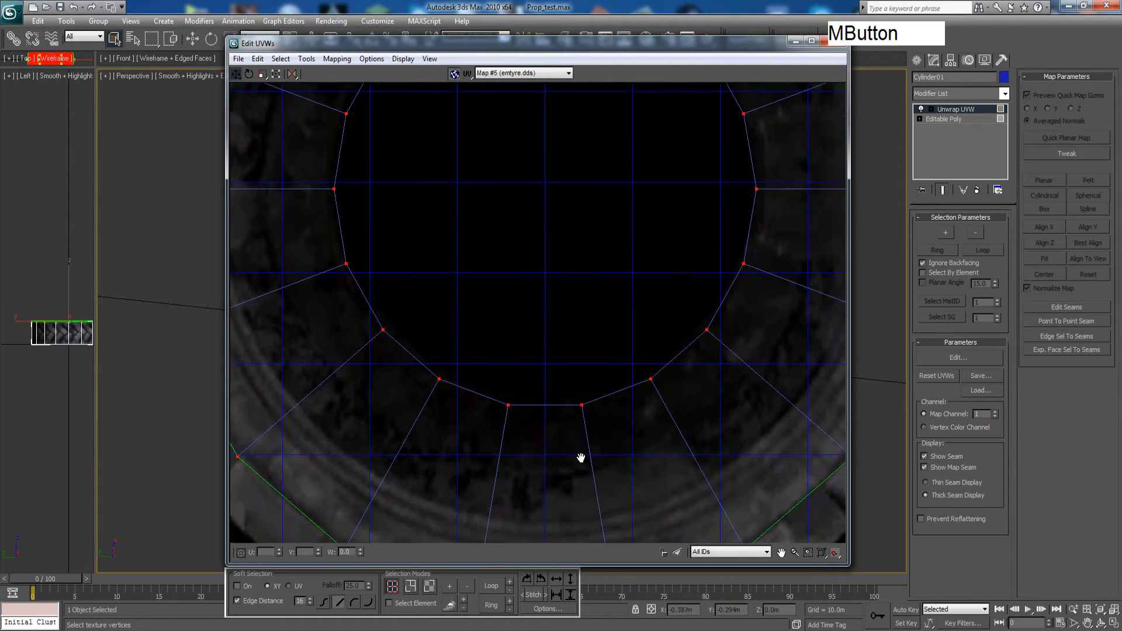
click(583, 403)
drag(584, 404, 585, 403)
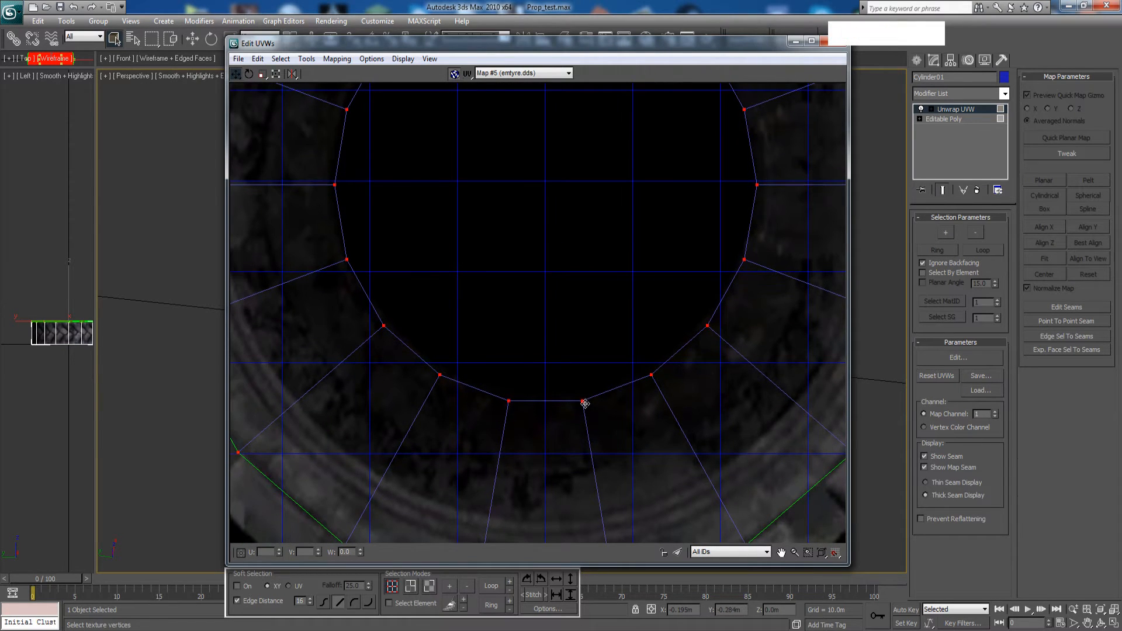
middle_drag(585, 404, 507, 373)
scroll(598, 415, down, 1)
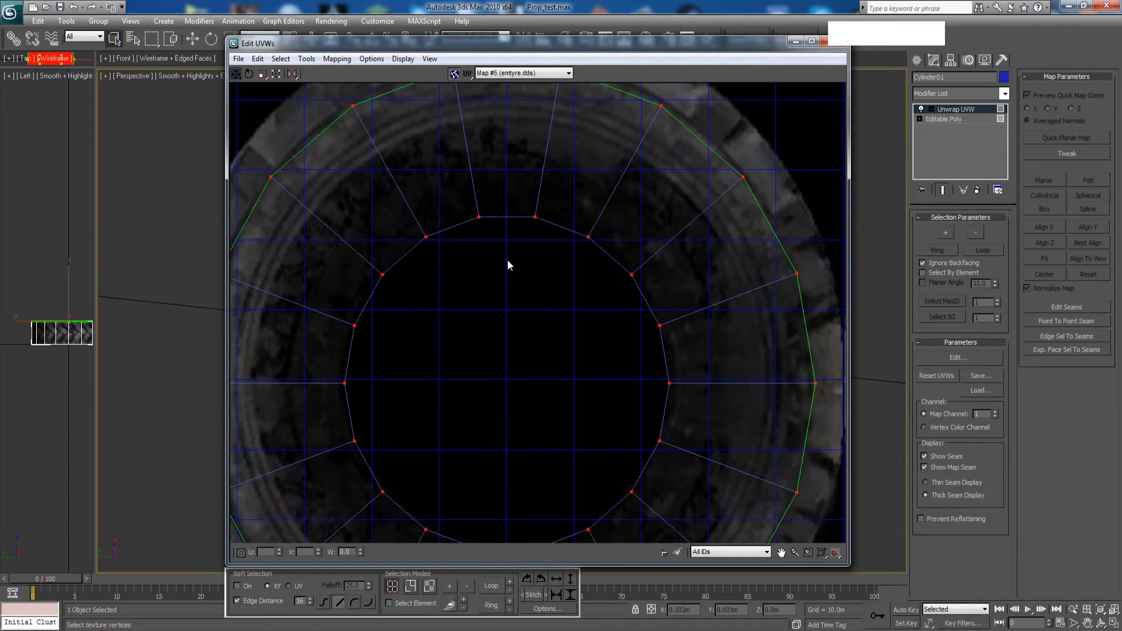
scroll(507, 259, down, 2)
middle_drag(507, 259, 511, 277)
Close the UV editor and collapse the Unwrap UVW modifier into the editable poly
drag(763, 43, 702, 46)
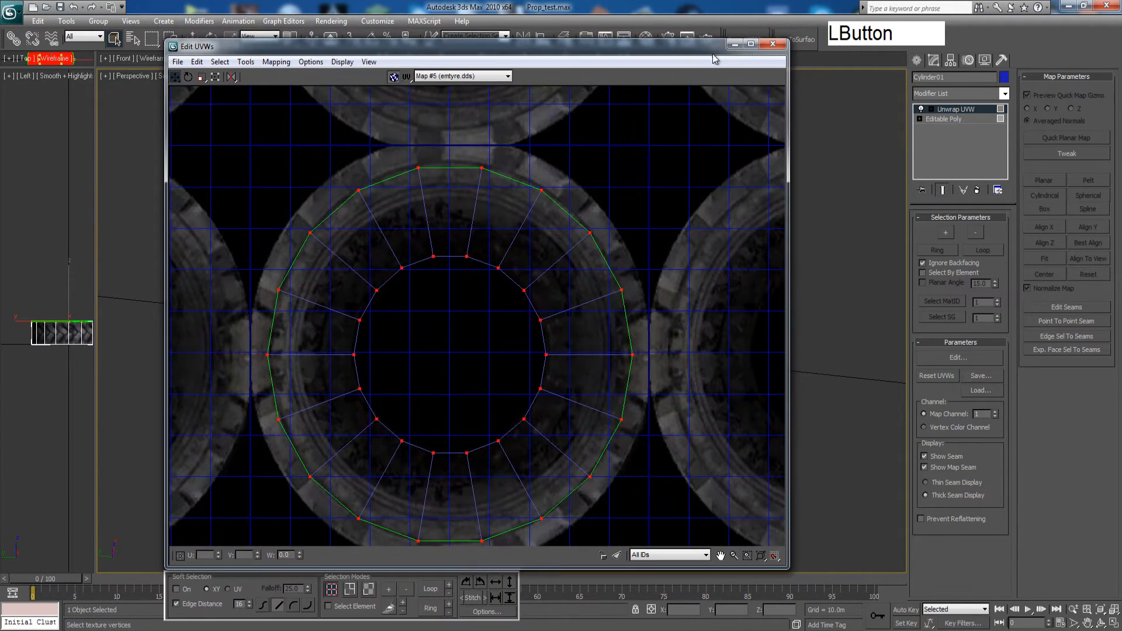
click(774, 45)
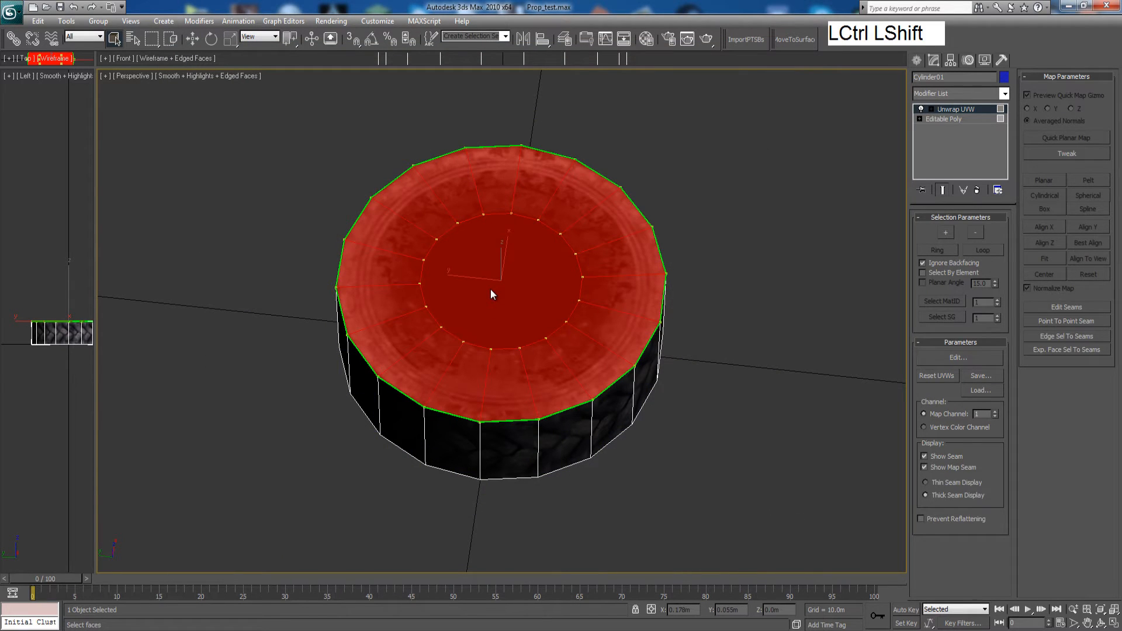
key(ctrl+v)
Clone the selected sidewall and cap polygons downward as an element and flip the copy to face outward
key(ctrl+r)
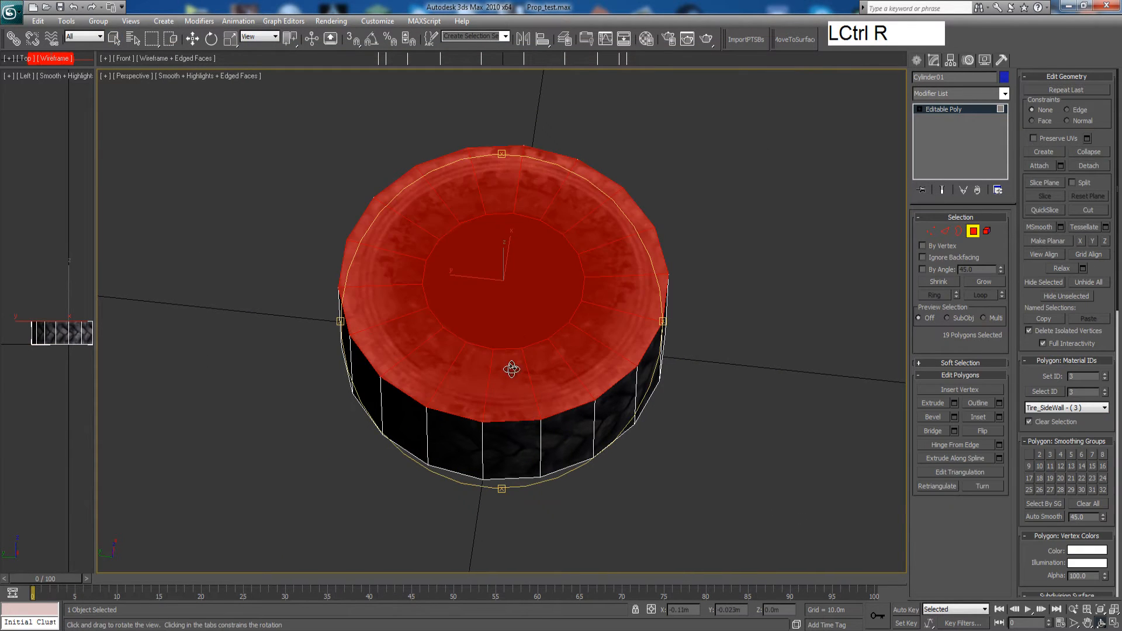
drag(511, 368, 543, 271)
right_click(510, 269)
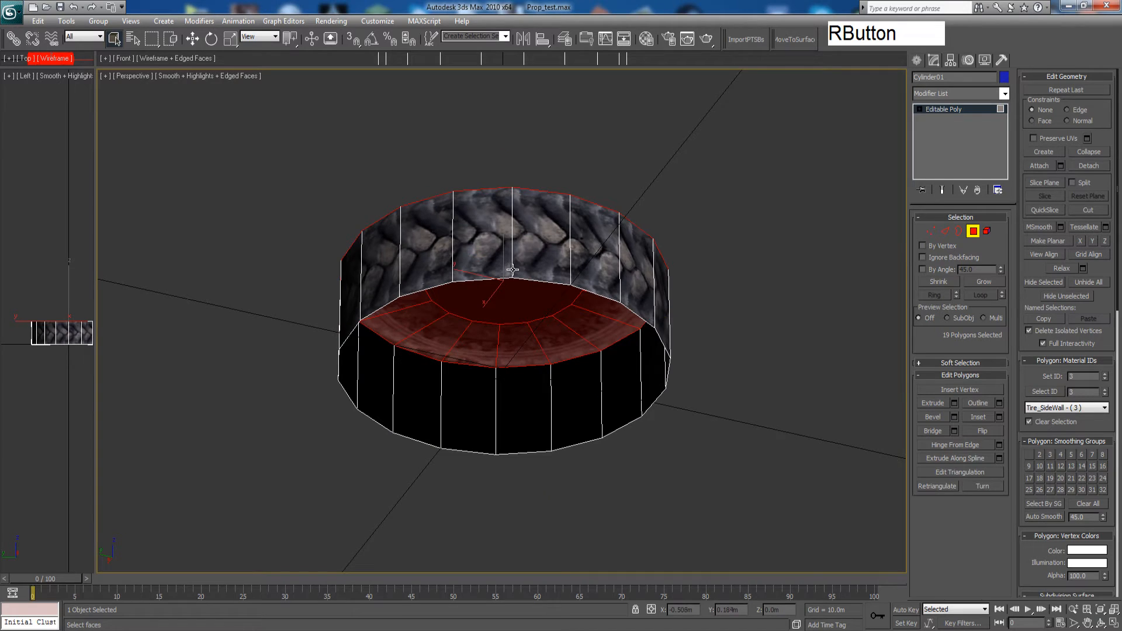
key(w)
shift+drag(503, 266, 504, 318)
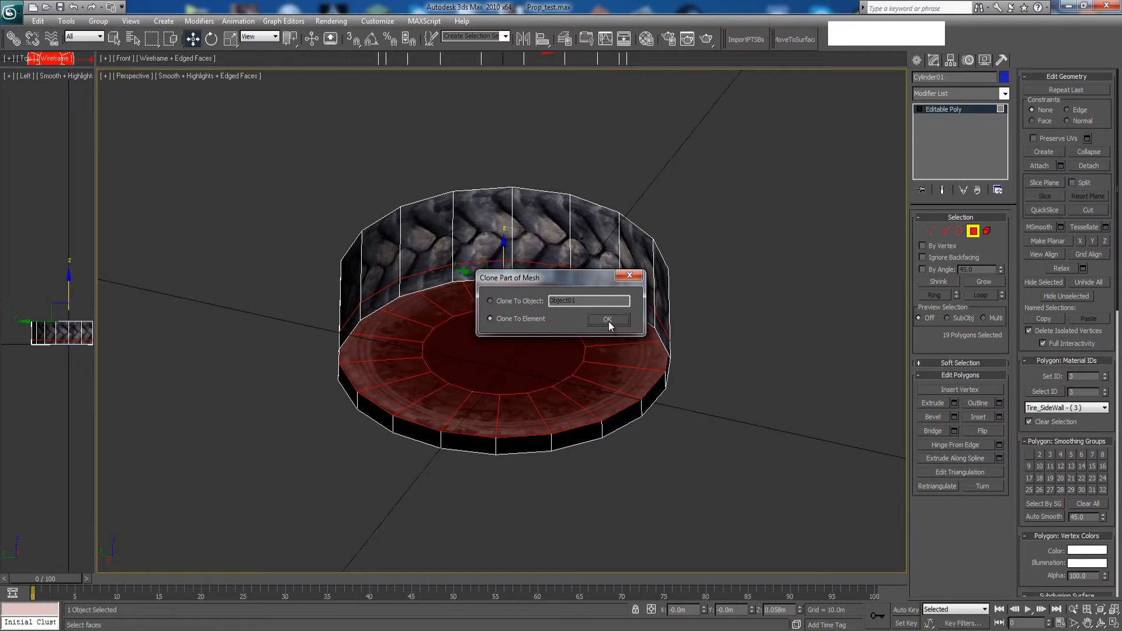
click(609, 321)
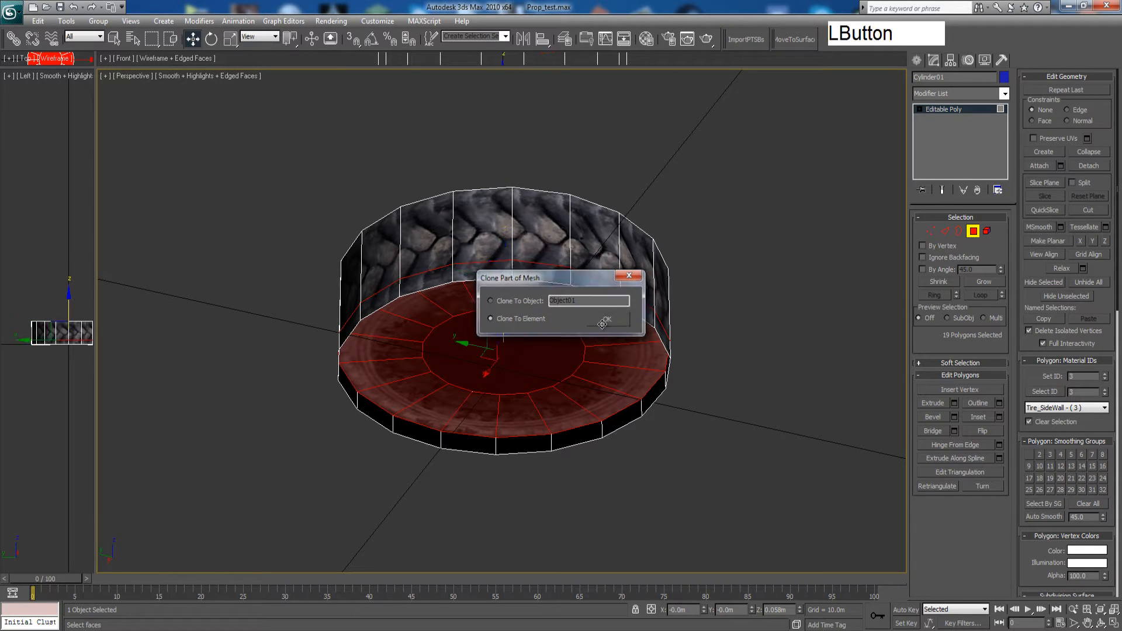
click(976, 431)
Snap the cloned sidewall by its vertices onto the tread's open bottom edge, then clear the polygon selection
click(353, 39)
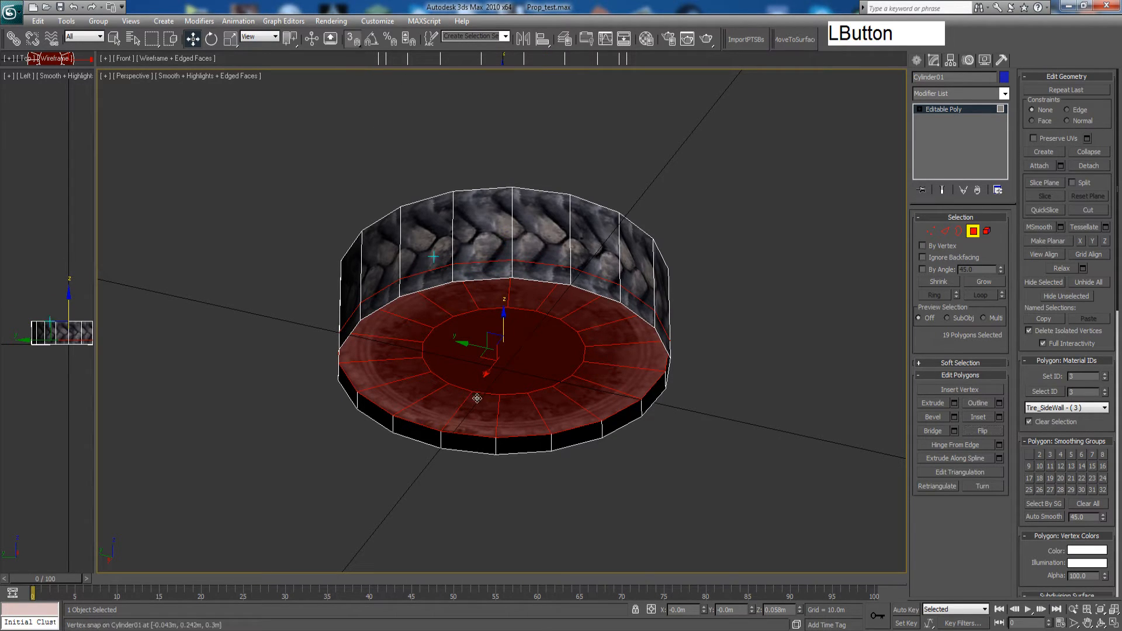
middle_drag(477, 398, 484, 339)
scroll(483, 338, up, 7)
drag(474, 452, 471, 503)
scroll(486, 471, down, 10)
click(584, 436)
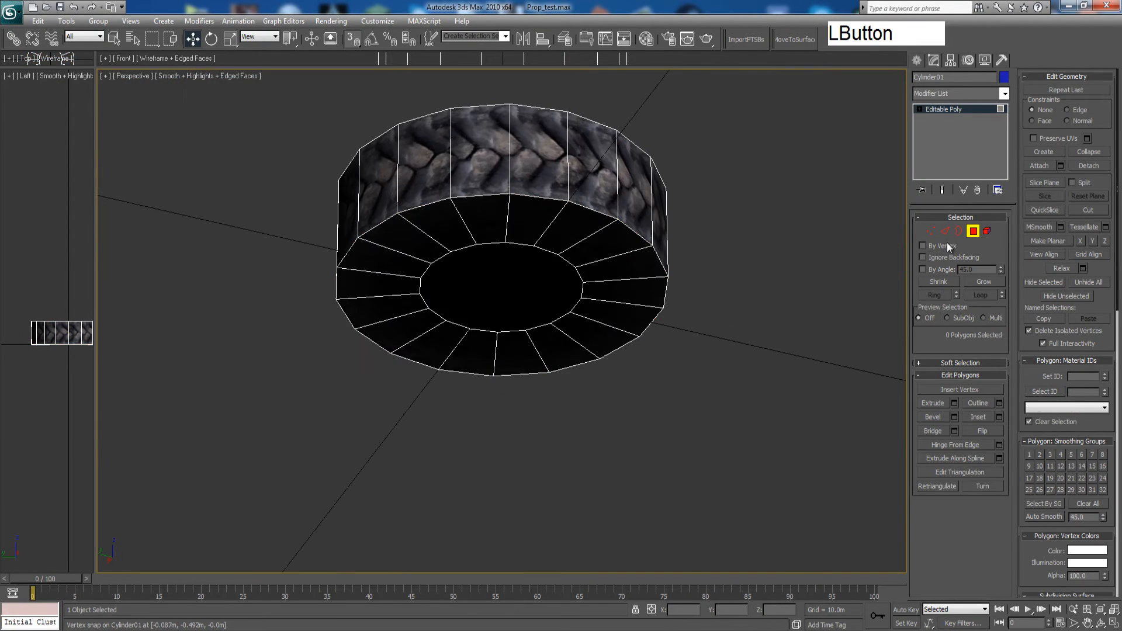
Select the central cap polygons on both sidewalls and bridge them to form the tire's hole
click(518, 281)
key(ctrl+r)
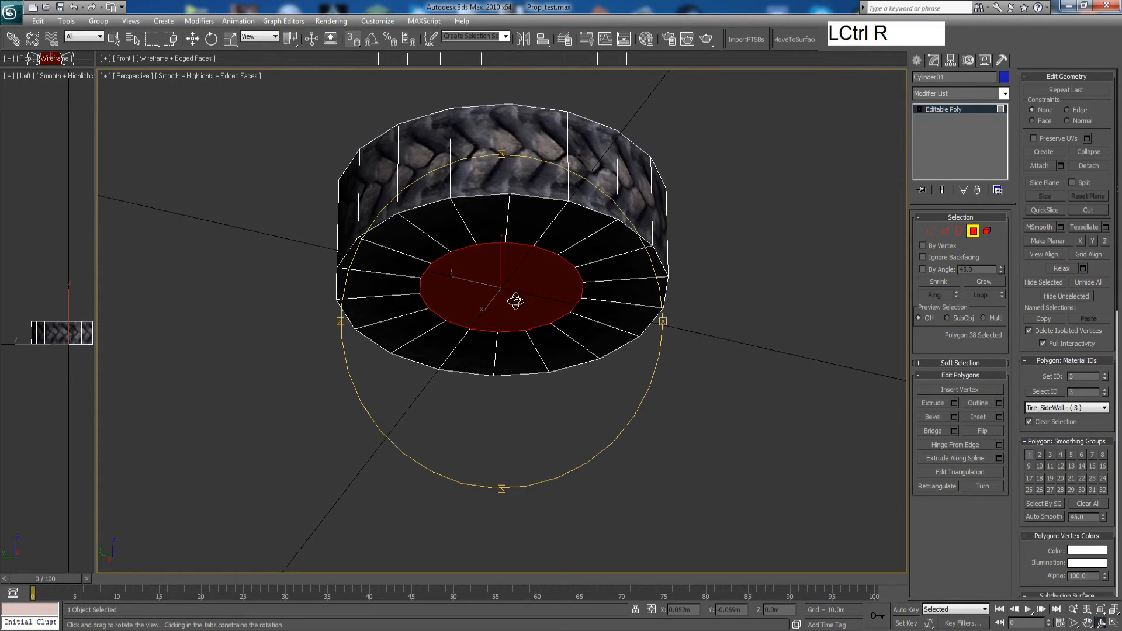
drag(516, 301, 485, 400)
right_click(476, 358)
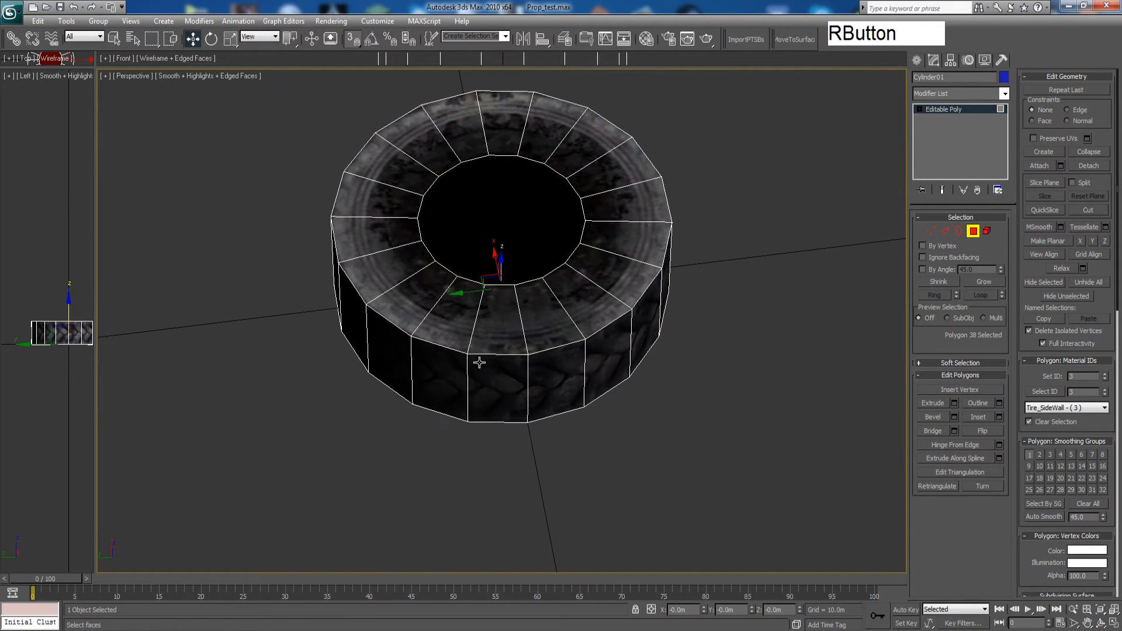
ctrl+click(509, 225)
middle_drag(620, 397, 624, 455)
click(933, 432)
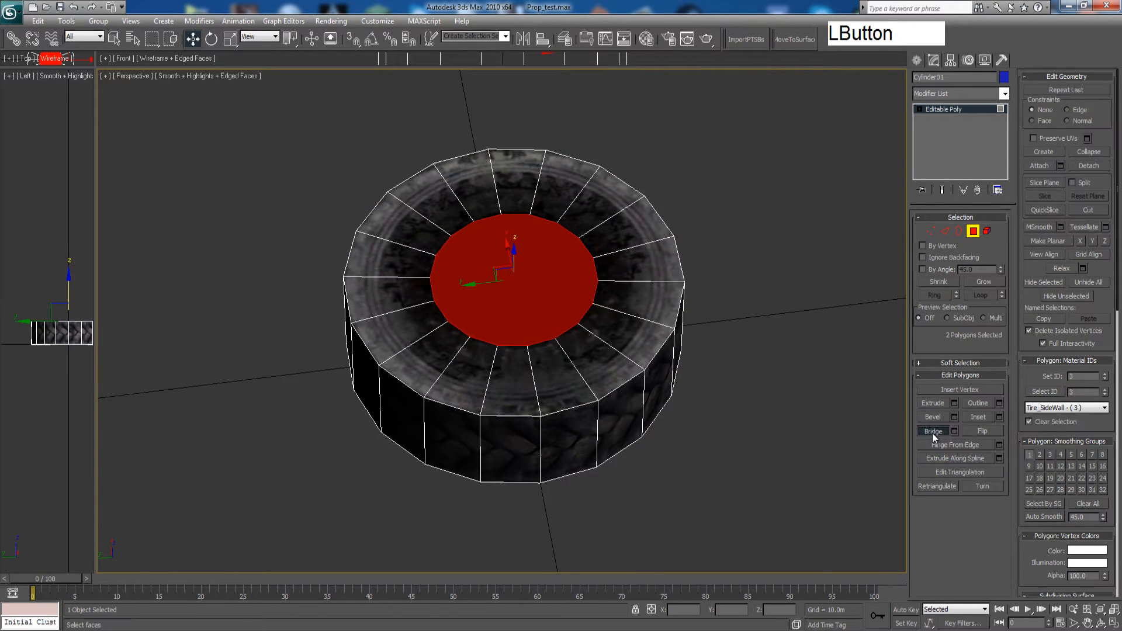
Apply an Unwrap UVW modifier to the bridged inner faces and open their UVs for editing
middle_drag(742, 446, 714, 455)
scroll(696, 444, up, 3)
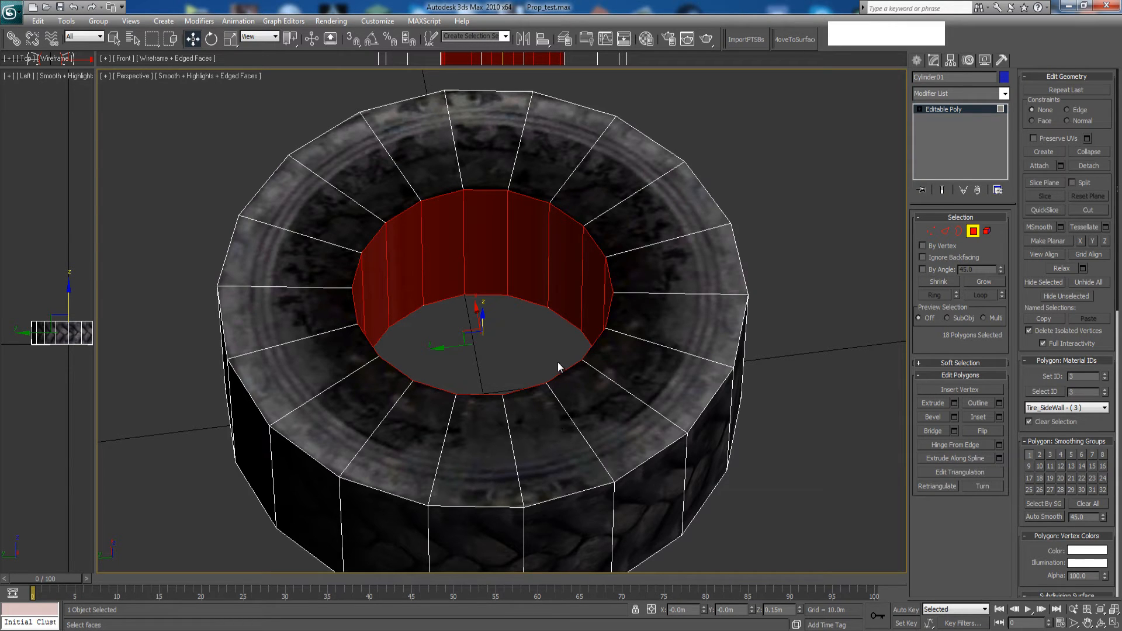
scroll(566, 362, down, 3)
middle_drag(576, 365, 577, 356)
scroll(577, 356, up, 3)
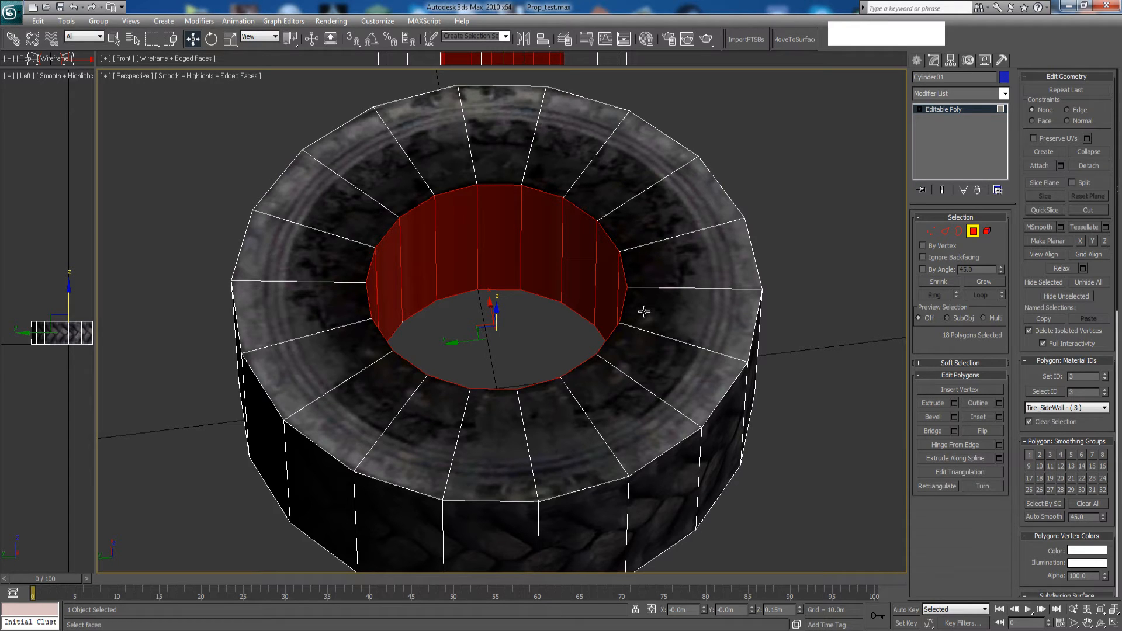
scroll(640, 318, down, 3)
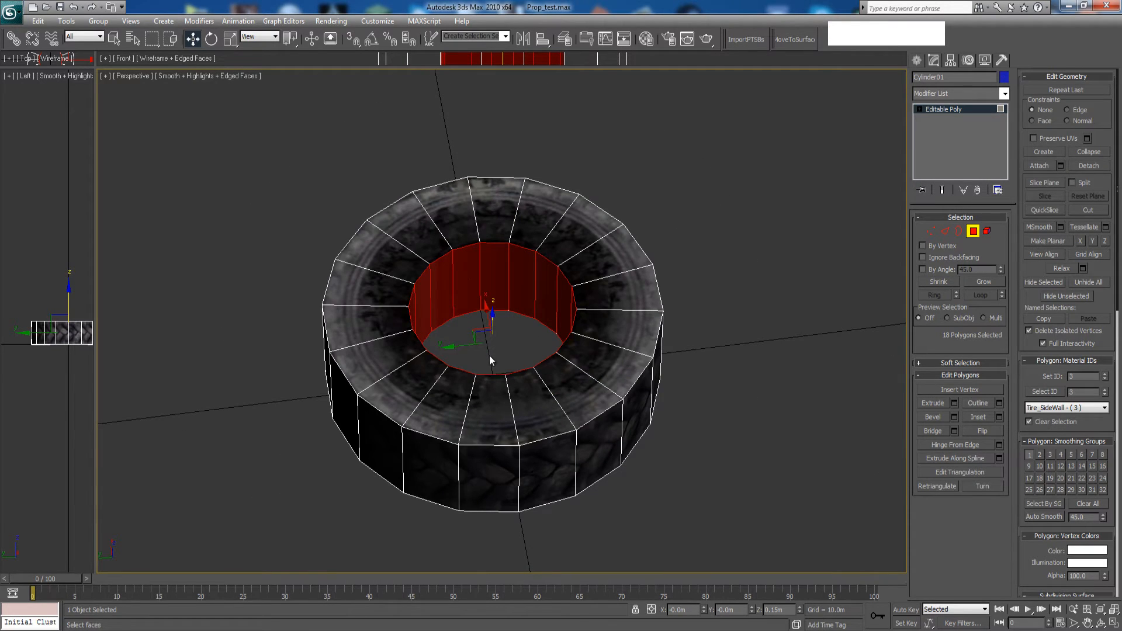
scroll(503, 345, up, 3)
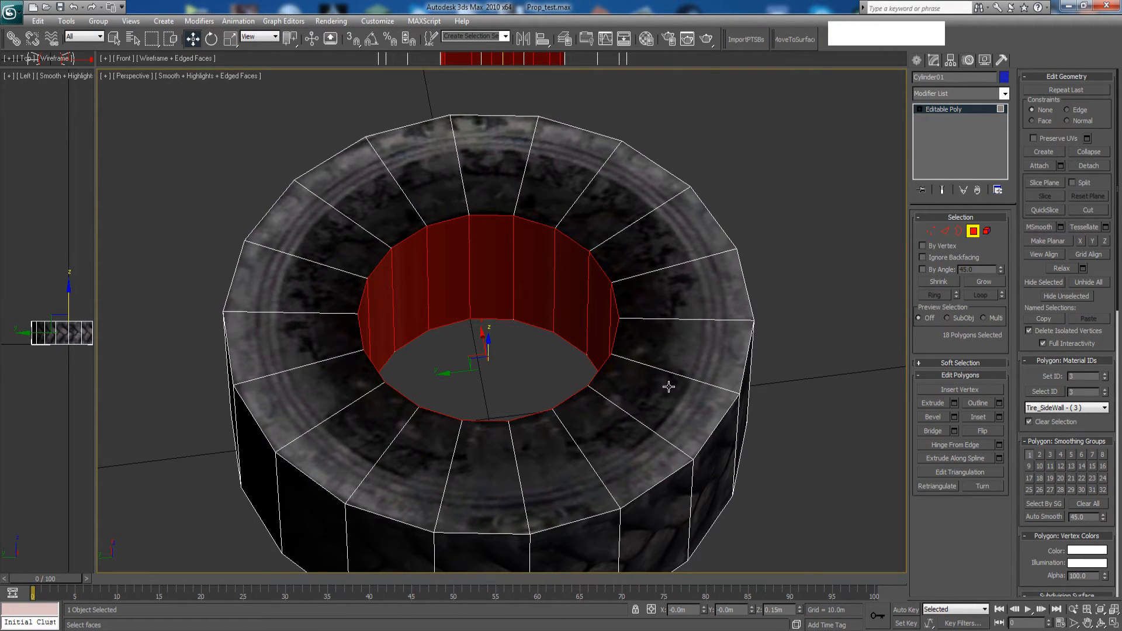
scroll(668, 386, down, 2)
click(199, 21)
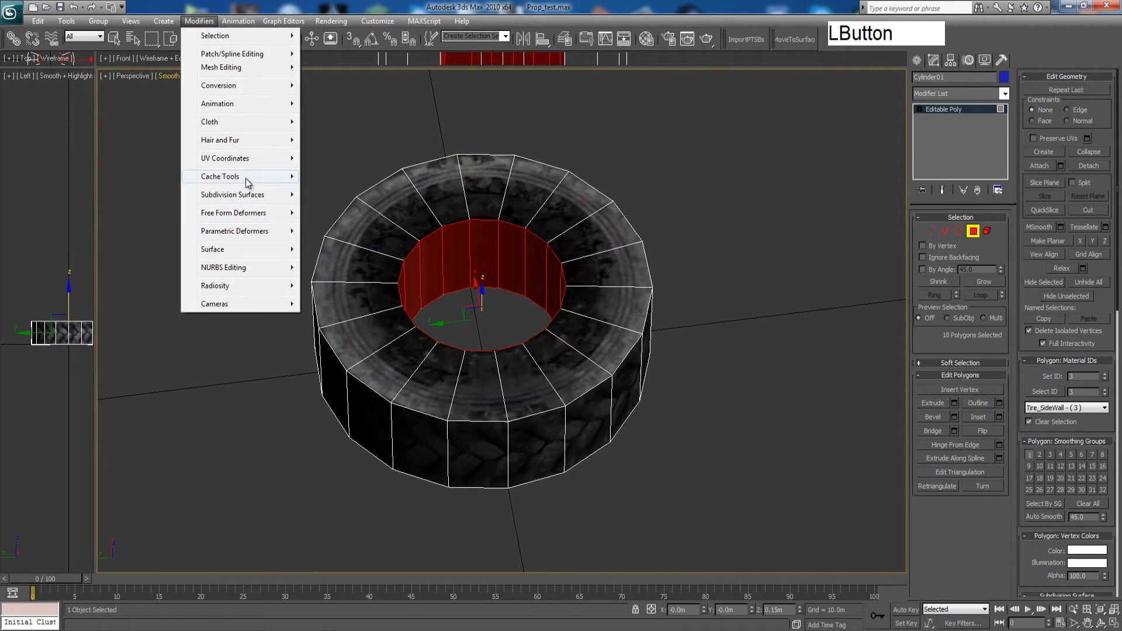
mouse_move(248, 163)
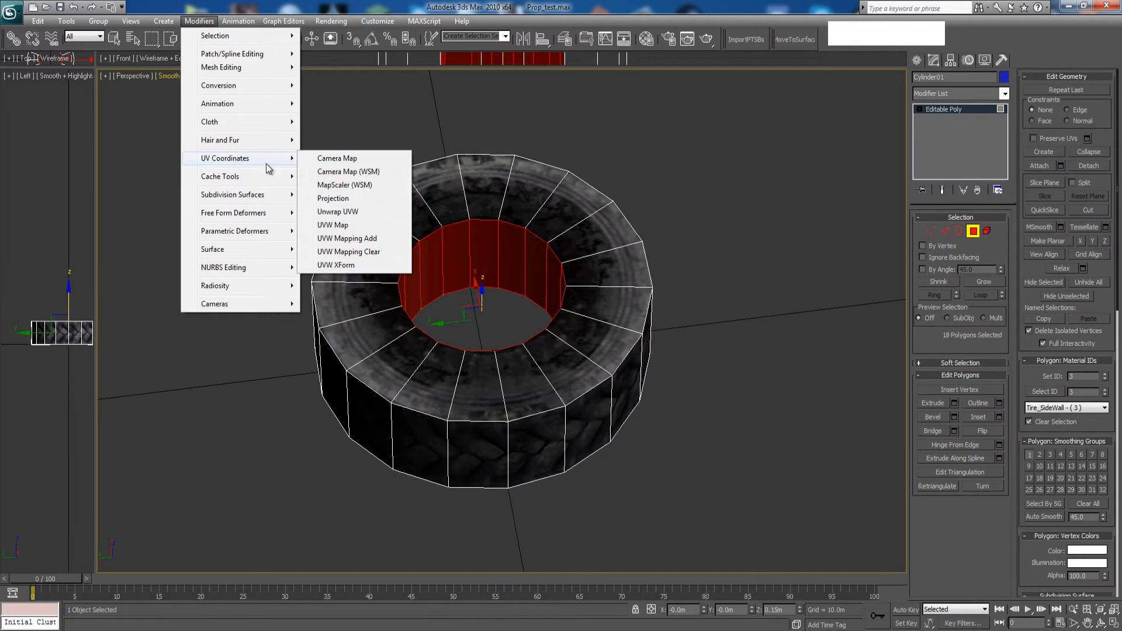
click(319, 213)
click(931, 359)
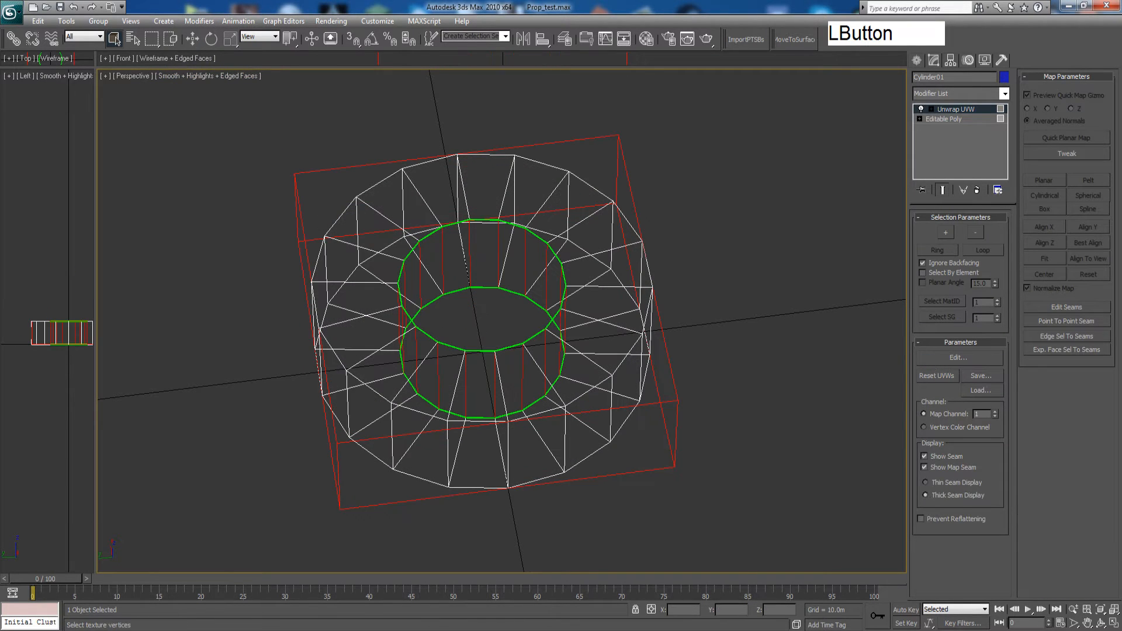
Select all of the hole's inner faces in the UV editor and apply Flatten Mapping with the default settings
drag(499, 83, 621, 56)
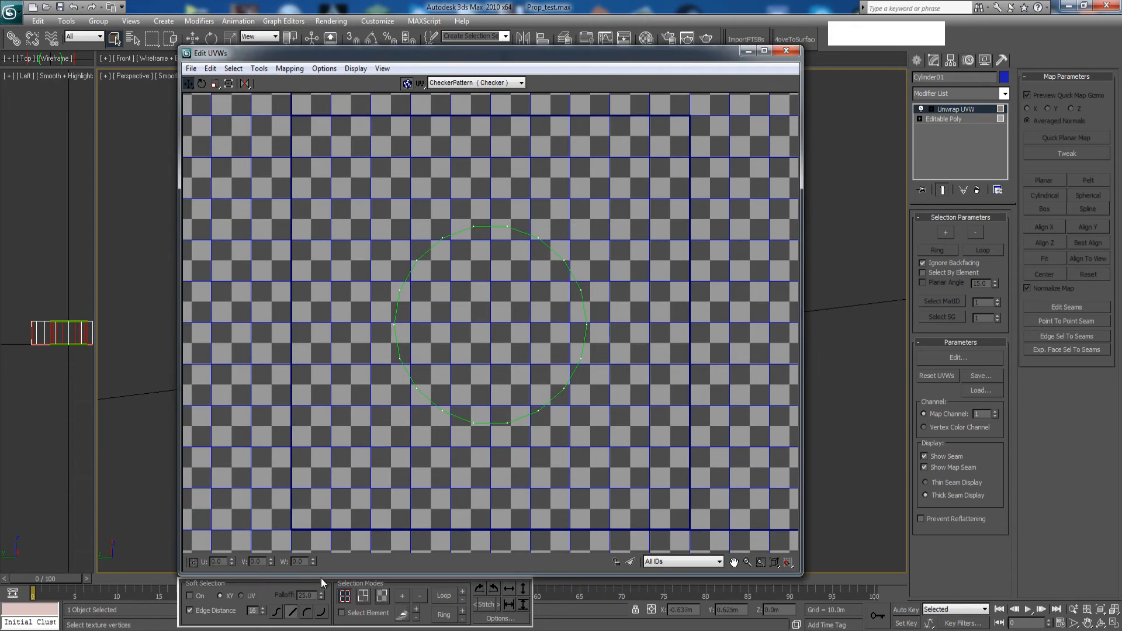
click(382, 597)
middle_click(401, 442)
scroll(400, 442, down, 3)
drag(374, 257, 642, 546)
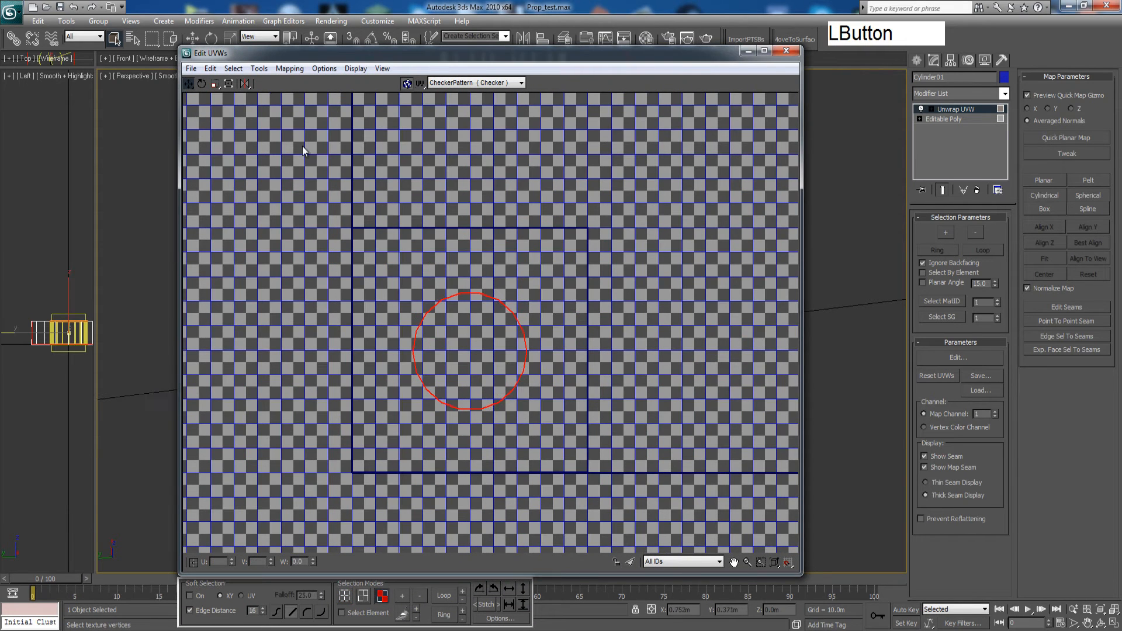
click(293, 71)
click(316, 85)
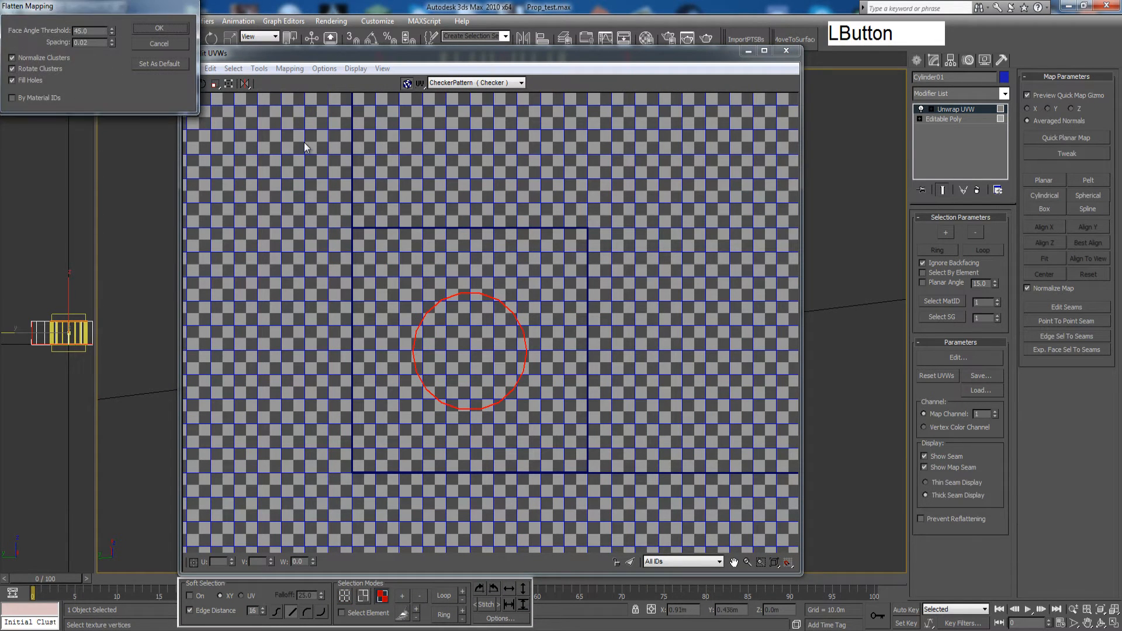
click(159, 29)
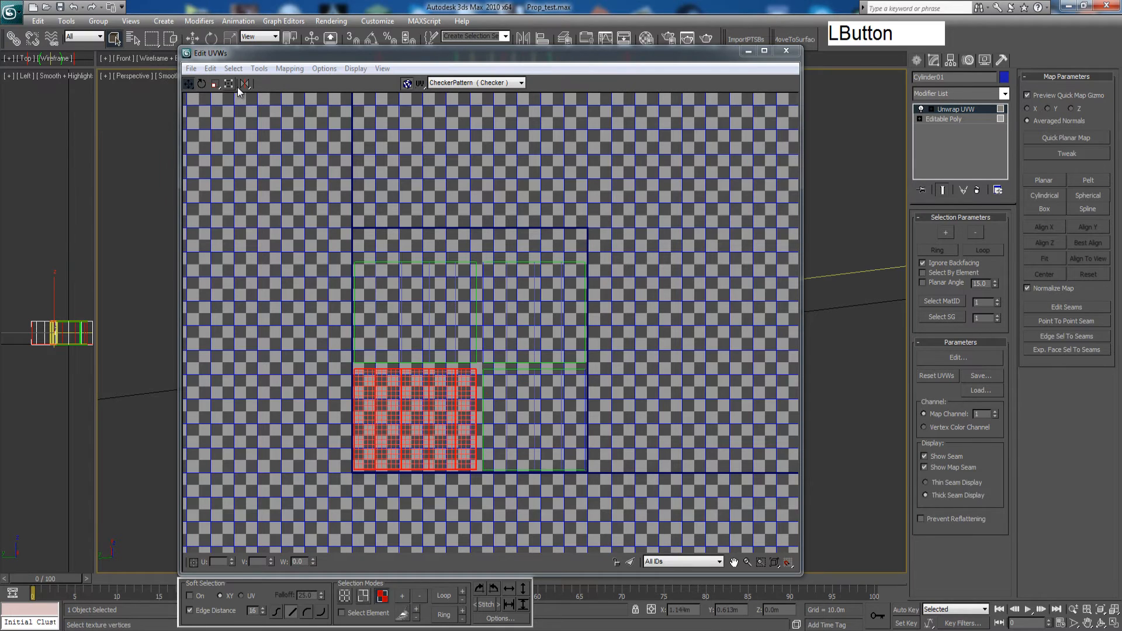
Select all flattened UV clusters and apply Unfold Mapping with the walk to closest face option, keeping clusters normalized
key(ctrl+a)
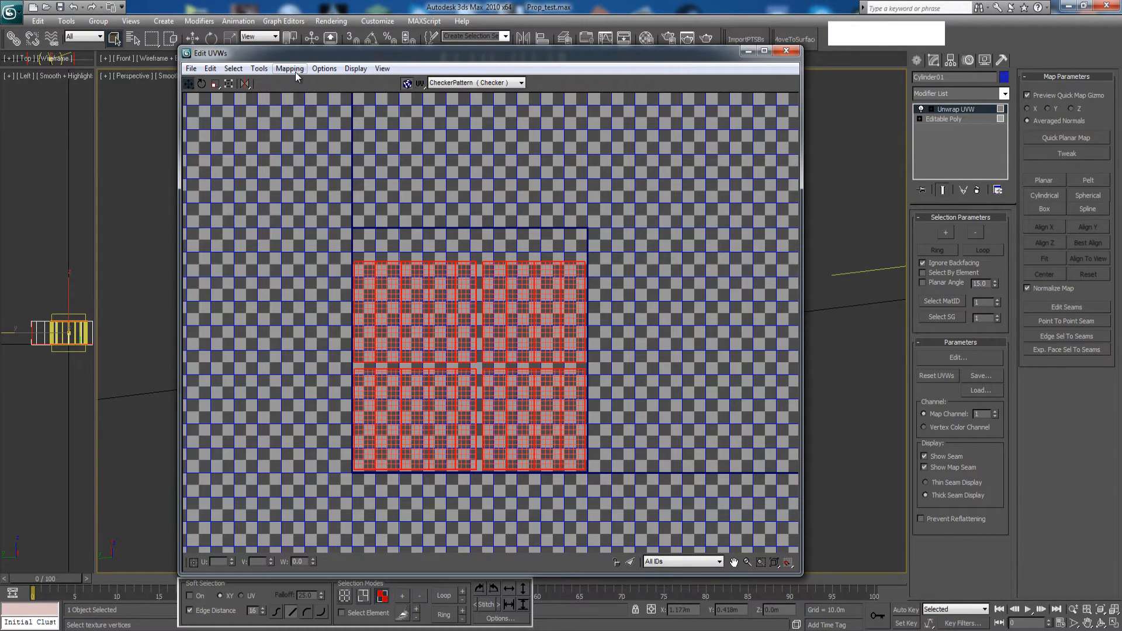
click(290, 69)
click(319, 117)
click(158, 29)
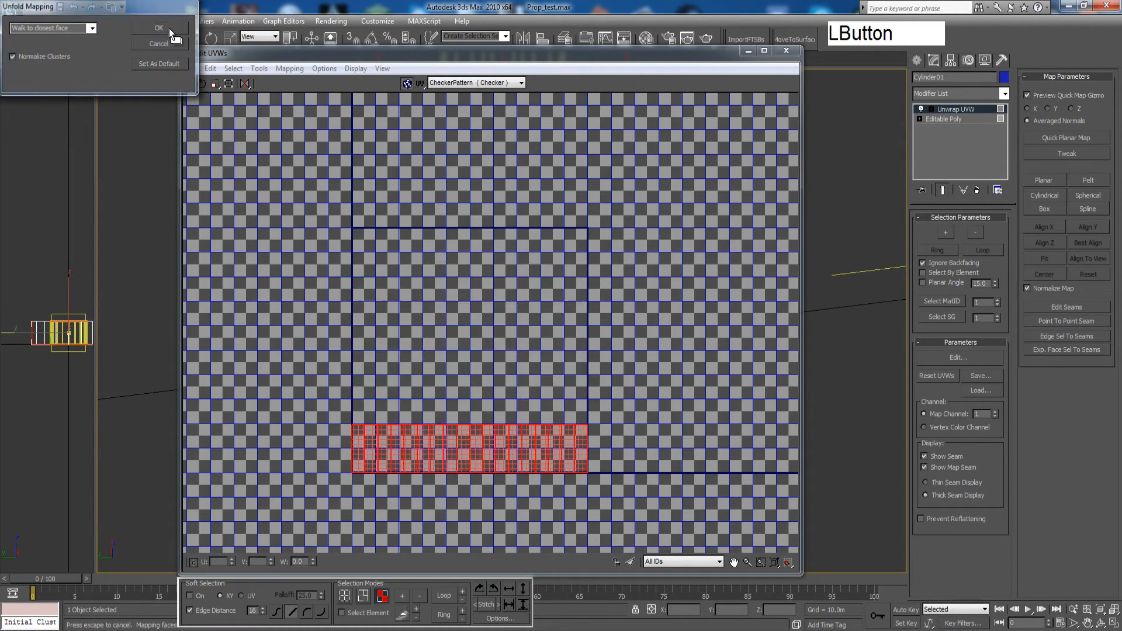
Display the emtyre.dds map behind the UVs, and move and shrink the unfolded strip into the tire image's dark centre
click(501, 86)
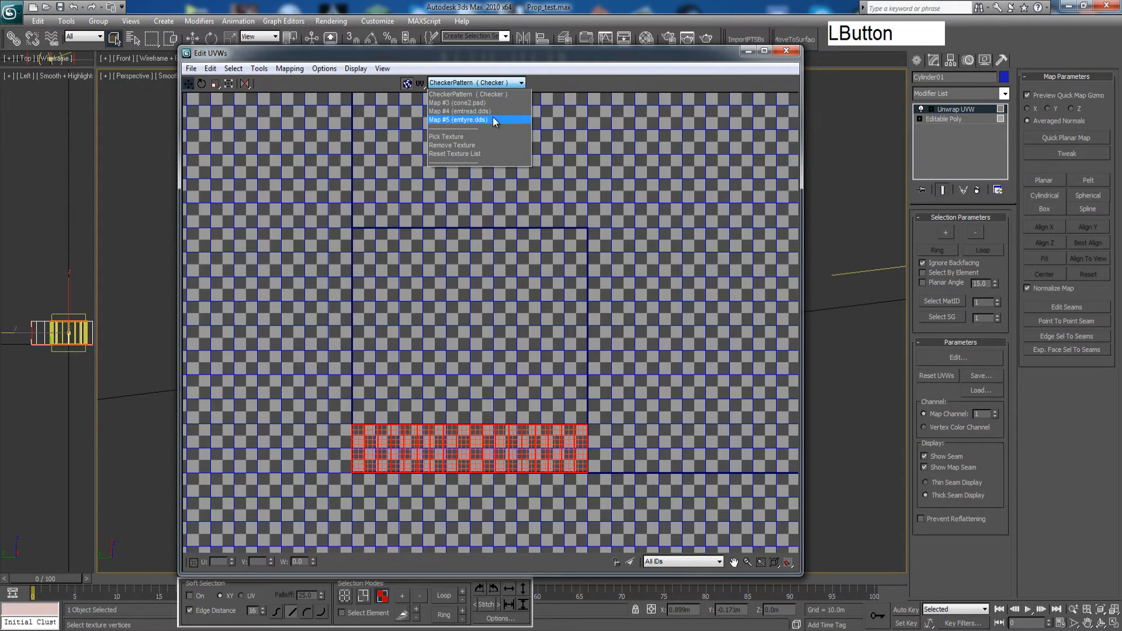
click(490, 117)
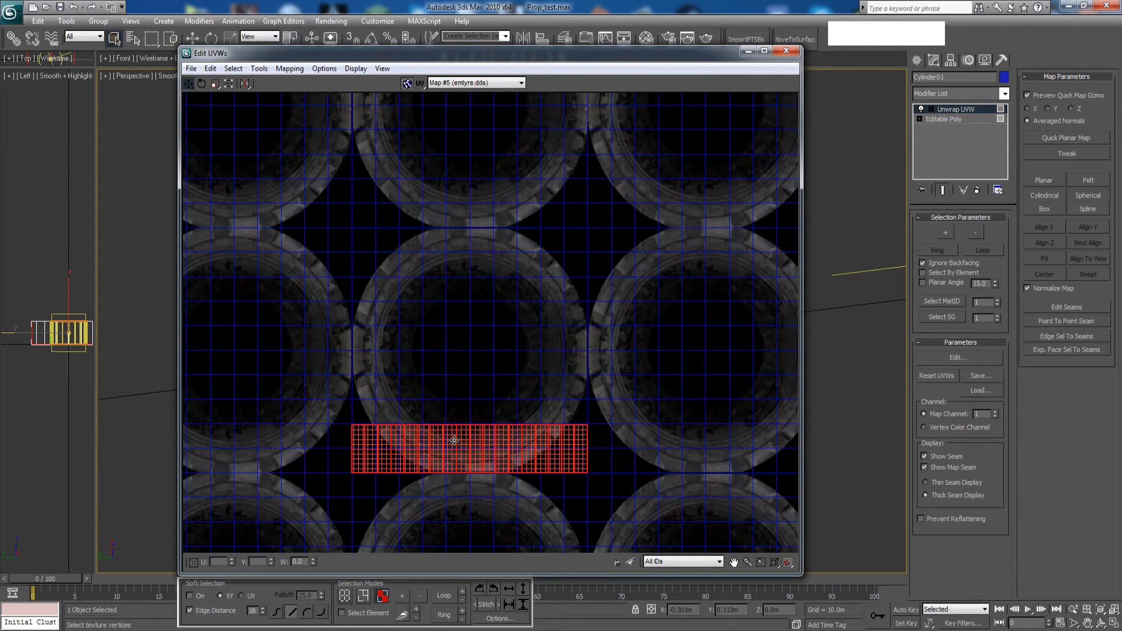
drag(454, 440, 446, 483)
click(214, 84)
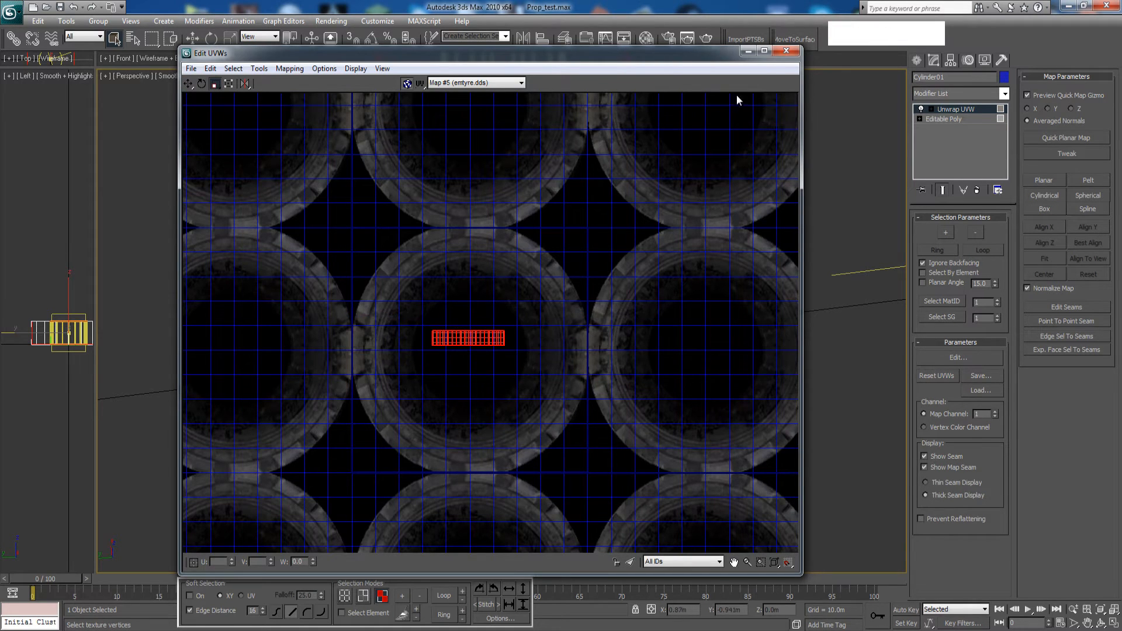
Close the UV editor and collapse the tire's Unwrap UVW modifier into an Editable Poly
click(786, 50)
right_click(503, 314)
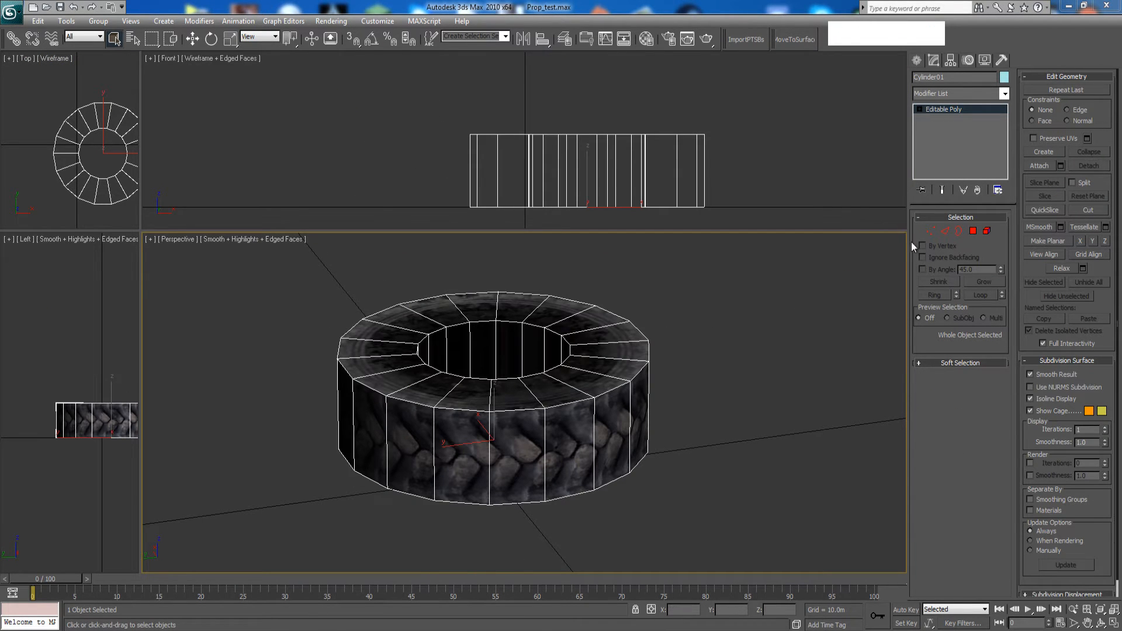
middle_drag(615, 376, 592, 375)
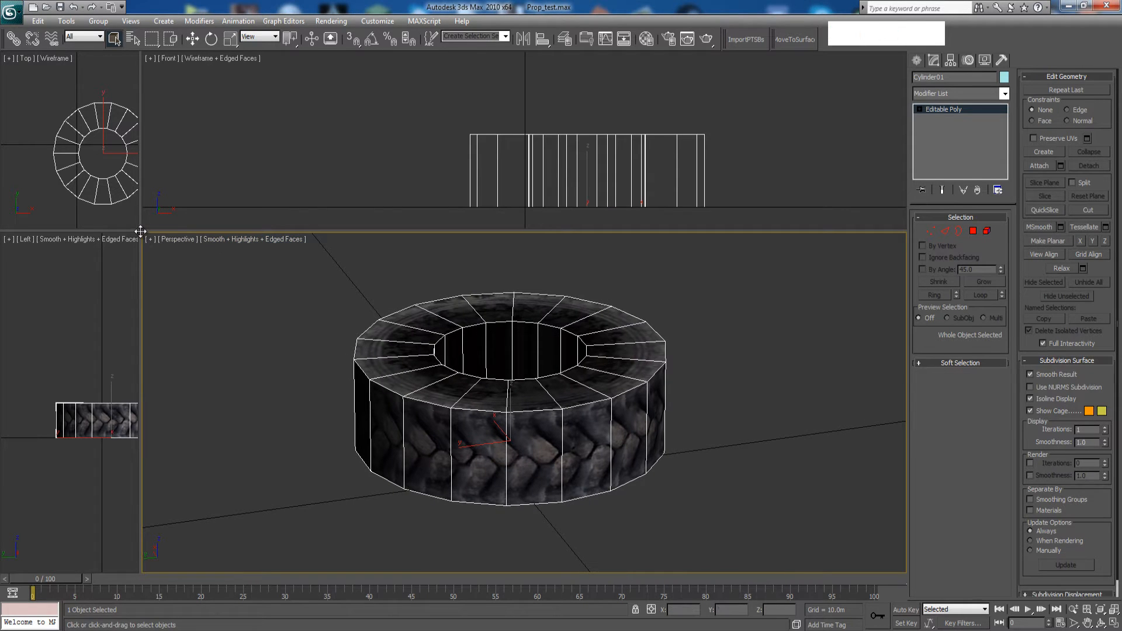
drag(141, 233, 72, 81)
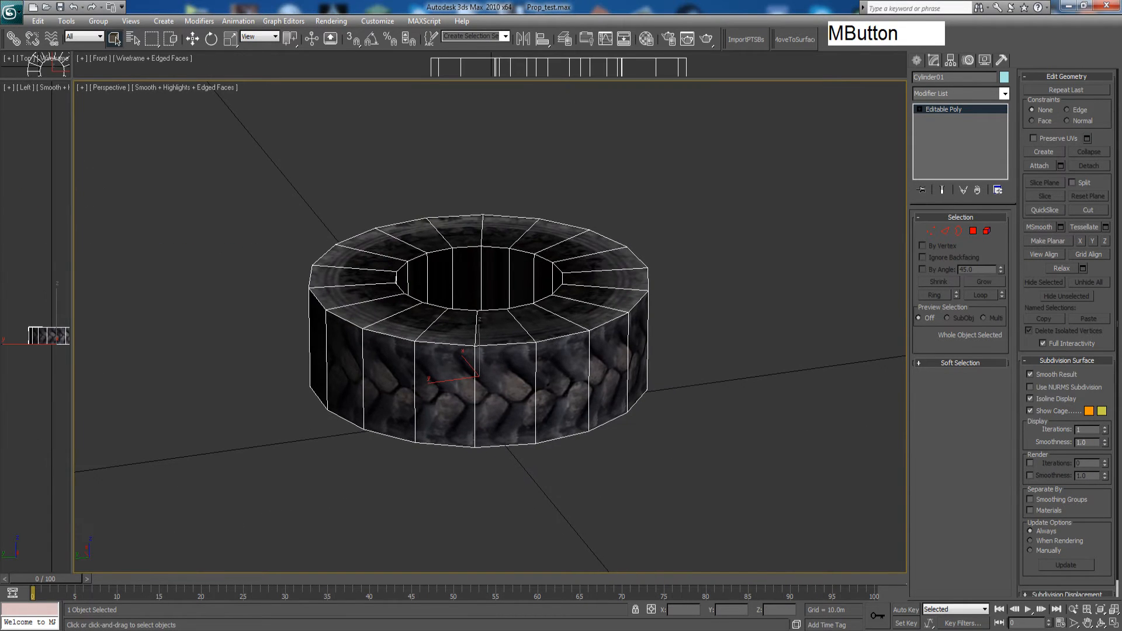
click(1100, 623)
drag(451, 330, 480, 338)
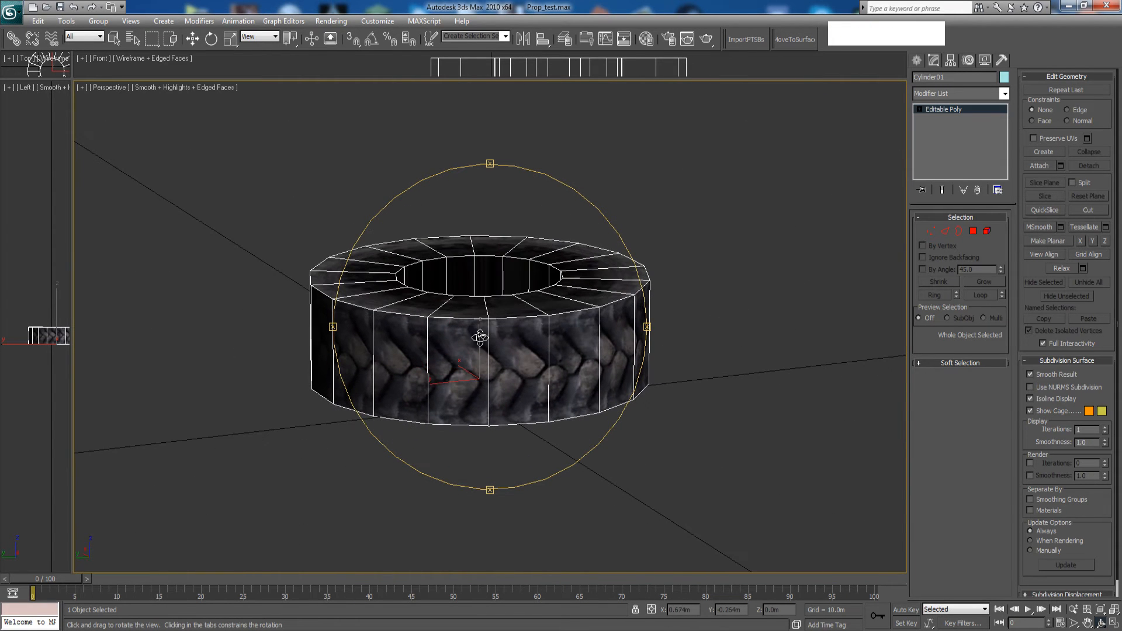
drag(420, 319, 904, 267)
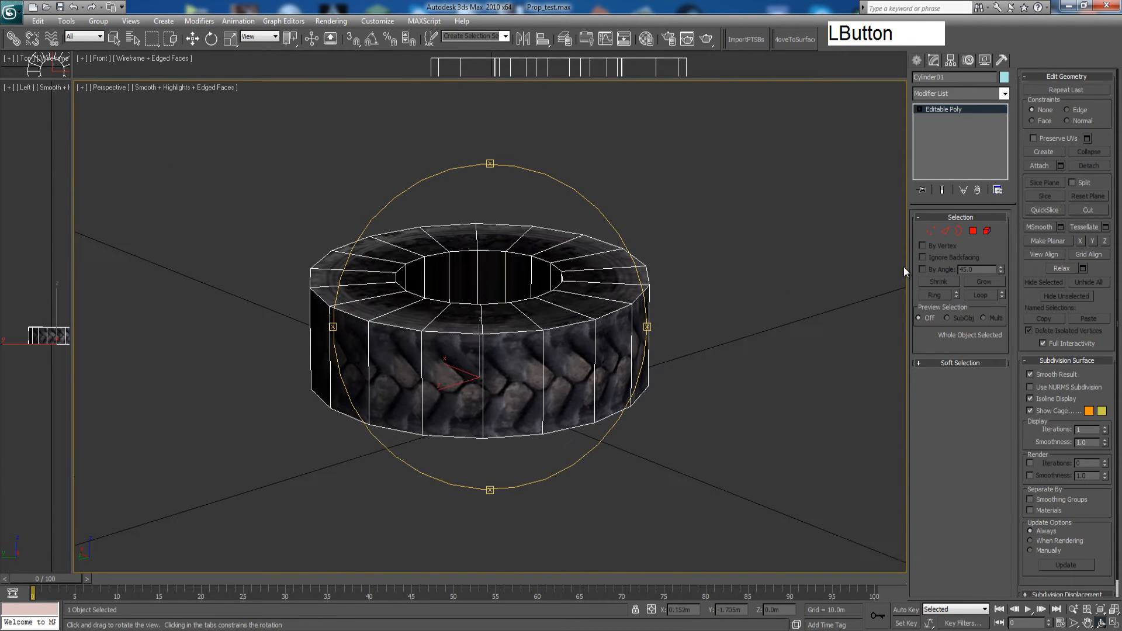
Ring-select the tread's vertical edges and connect them with 2 segments and a pinch of 71
click(945, 232)
scroll(637, 286, up, 4)
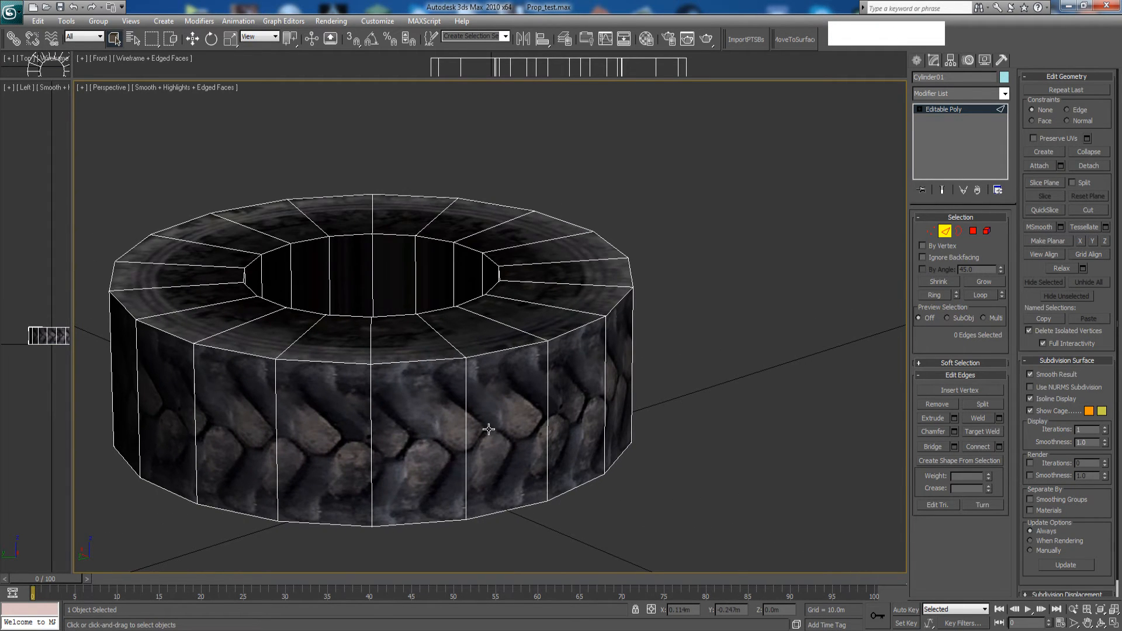
middle_drag(489, 429, 738, 353)
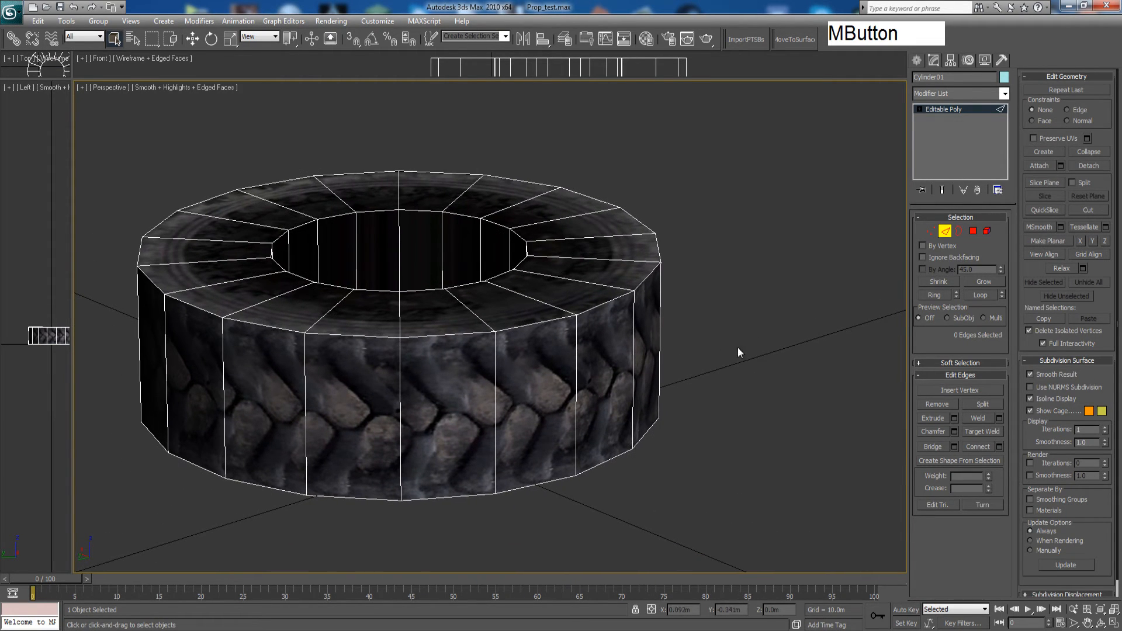
click(577, 383)
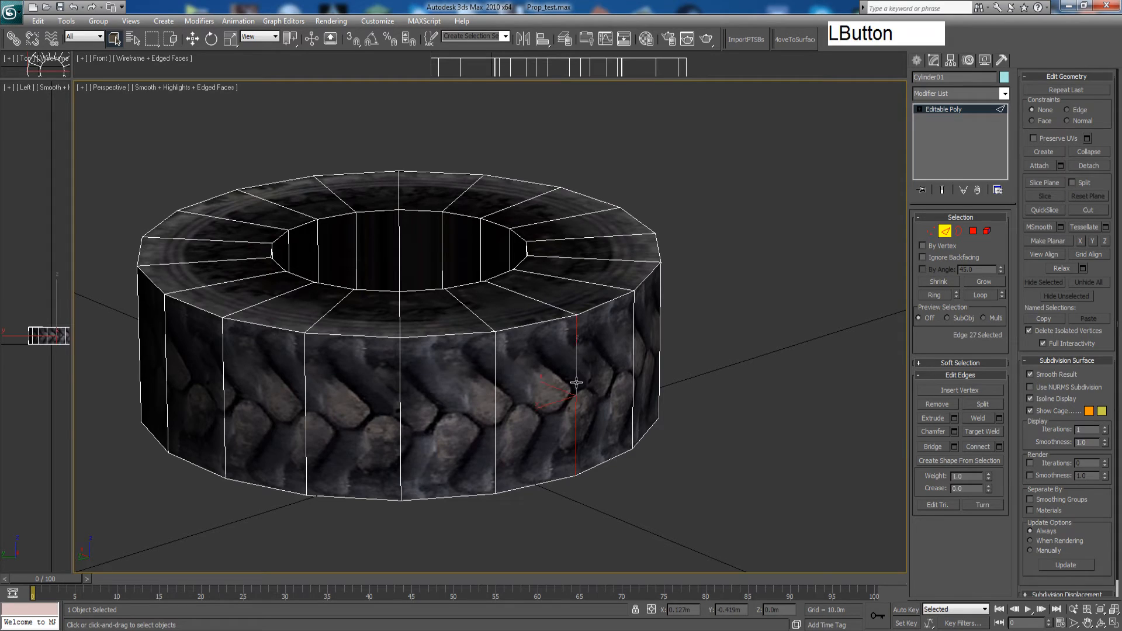
click(934, 295)
click(1000, 447)
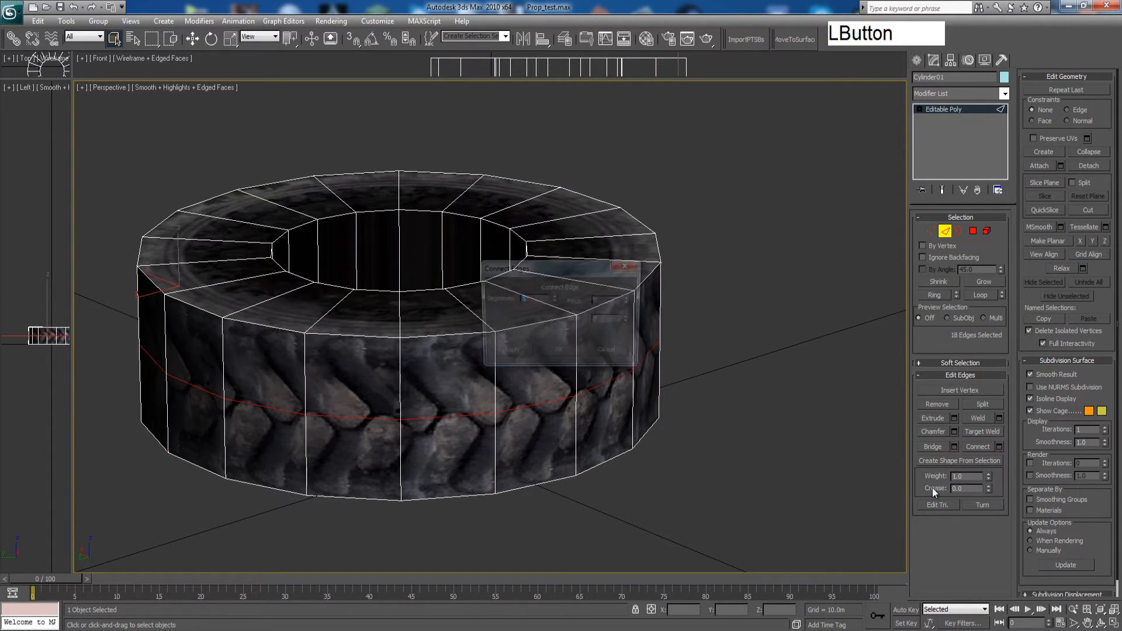
click(554, 297)
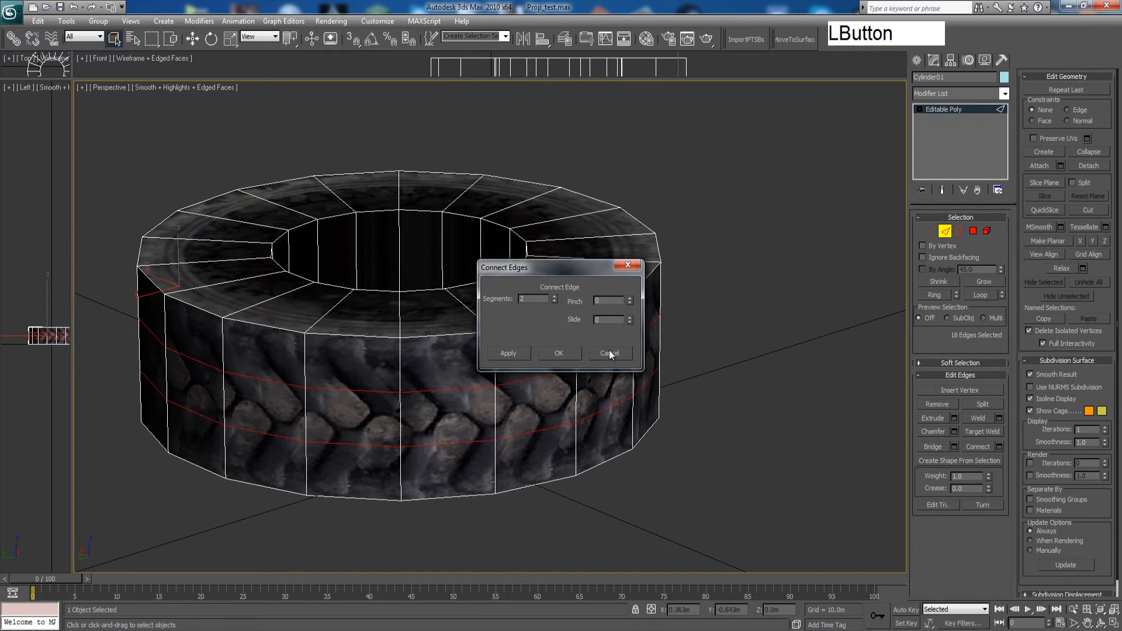
drag(629, 307, 647, 215)
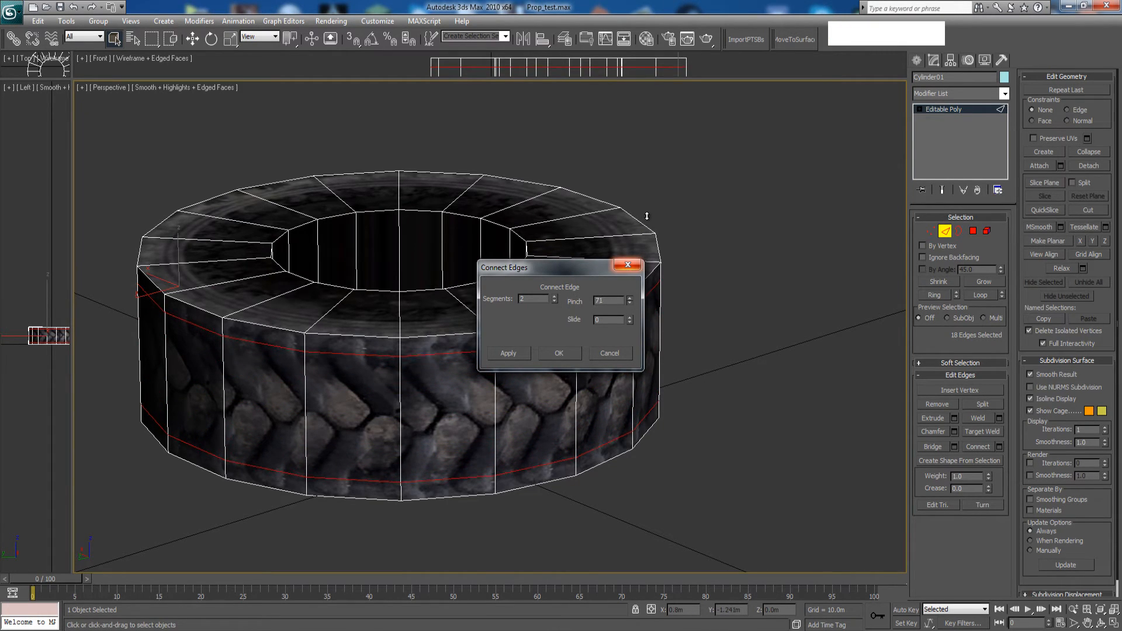
click(558, 353)
Clear the polygon selection on the hole's inner faces
click(973, 230)
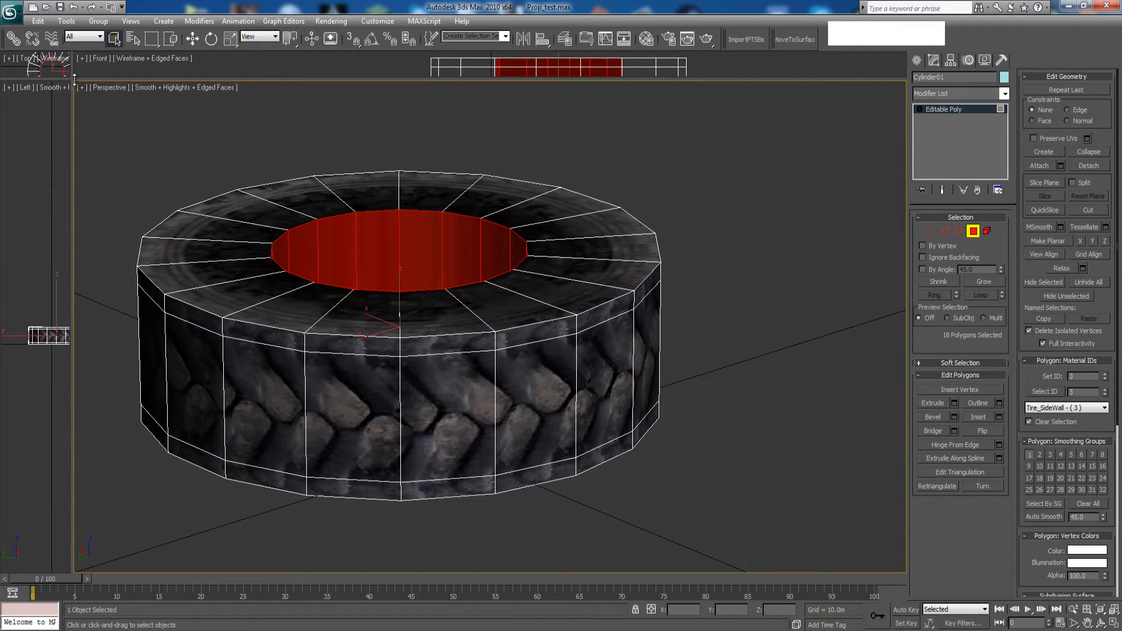
drag(74, 79, 74, 344)
middle_drag(346, 248, 331, 225)
click(331, 225)
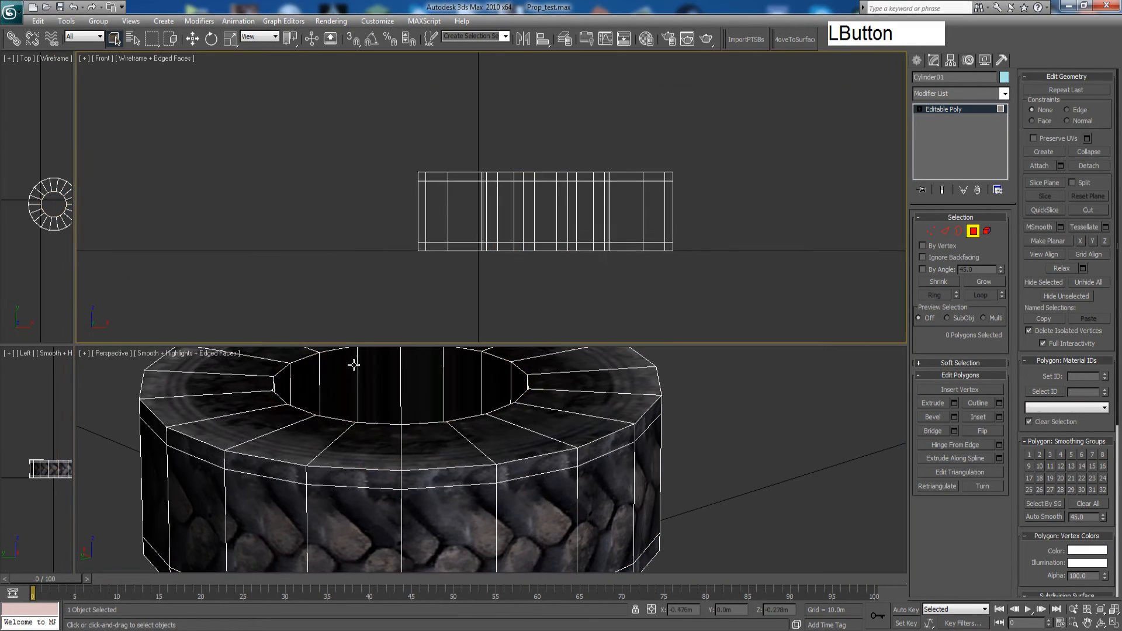
Select the middle tread band's polygons from the ring of its vertical edges and scale them slightly outward in X and Y
click(945, 231)
click(634, 492)
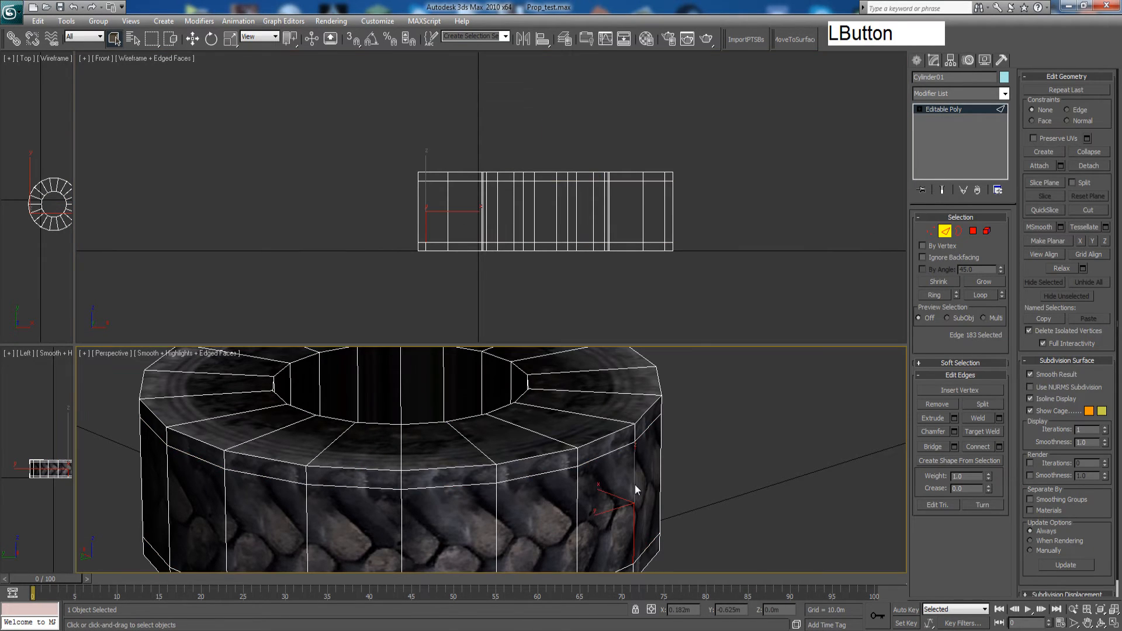
drag(690, 346, 686, 202)
middle_drag(680, 368, 687, 352)
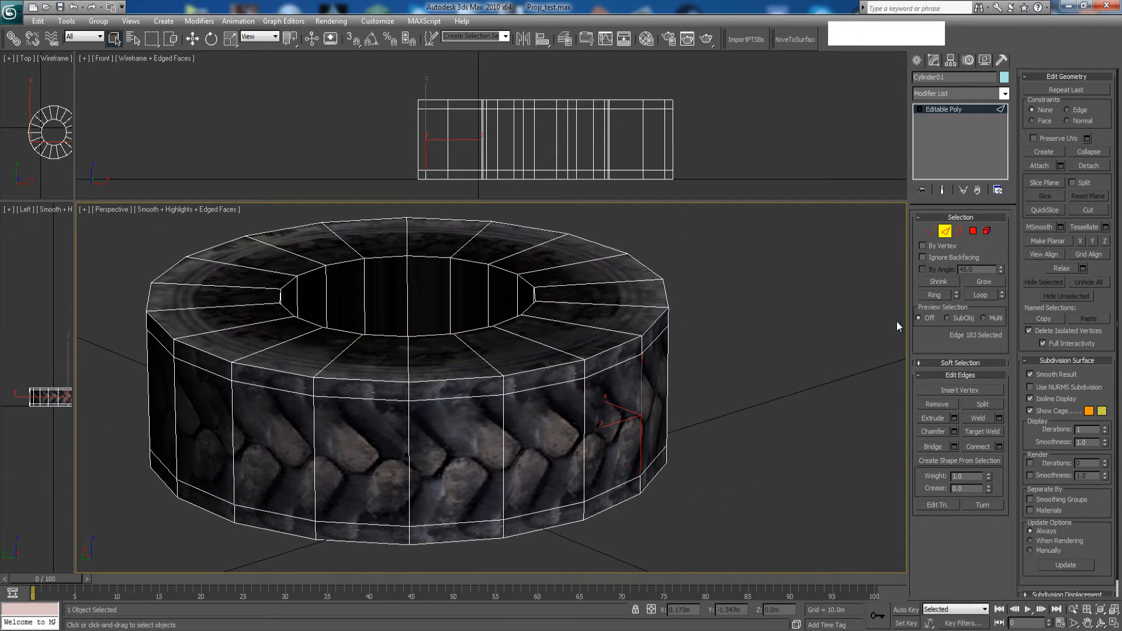
click(931, 296)
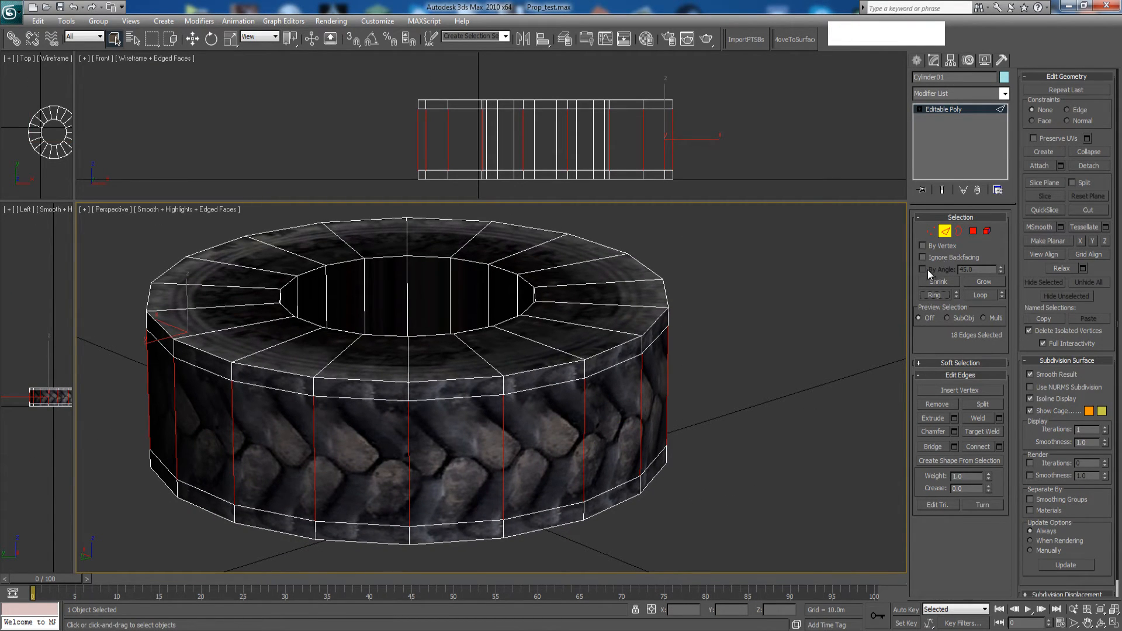
key(ctrl)
ctrl+click(972, 231)
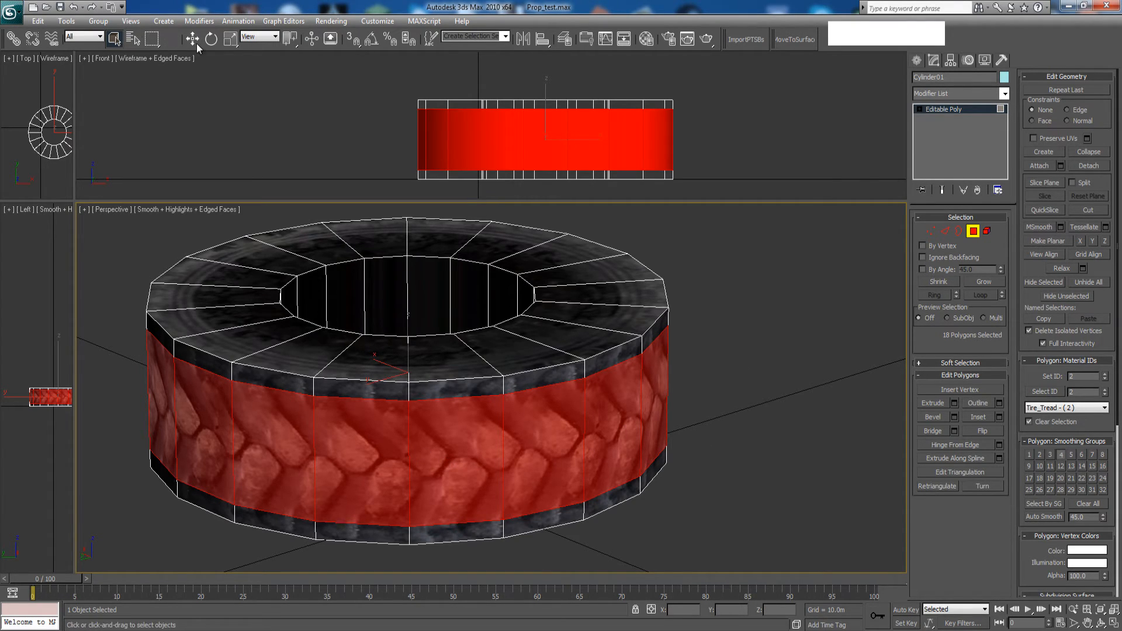
click(231, 38)
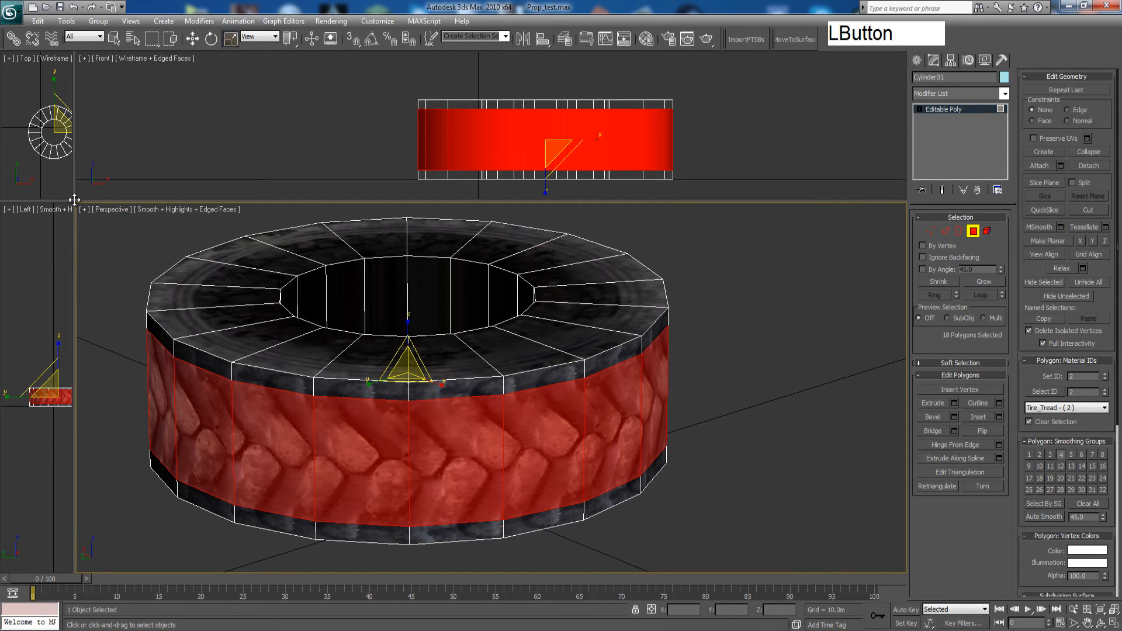
drag(75, 202, 454, 379)
middle_click(284, 256)
scroll(284, 256, up, 2)
middle_drag(362, 265, 258, 237)
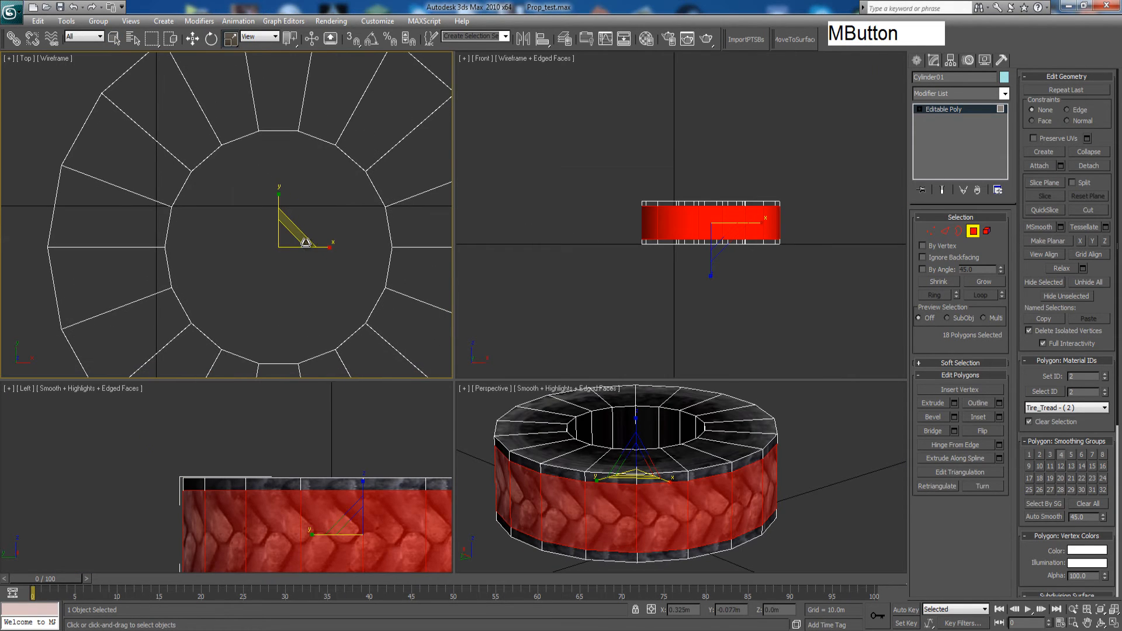
drag(304, 239, 307, 236)
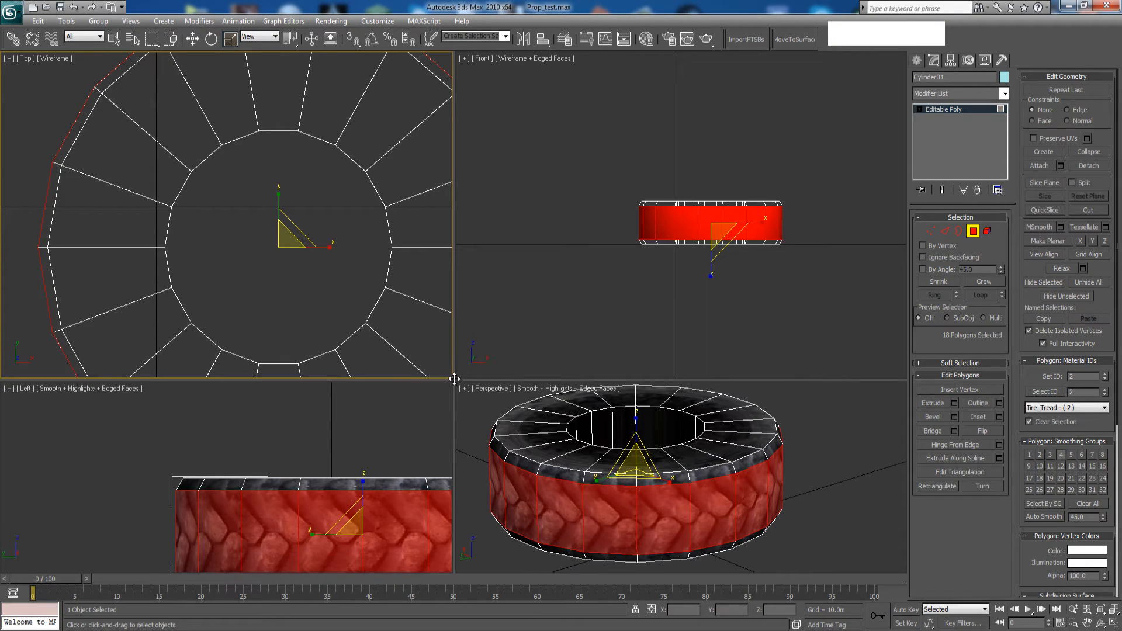
Clear the tread's polygon selection and examine the tire's rounded shape in the perspective view
drag(454, 379, 89, 84)
middle_drag(544, 348, 700, 380)
click(685, 376)
scroll(685, 377, down, 3)
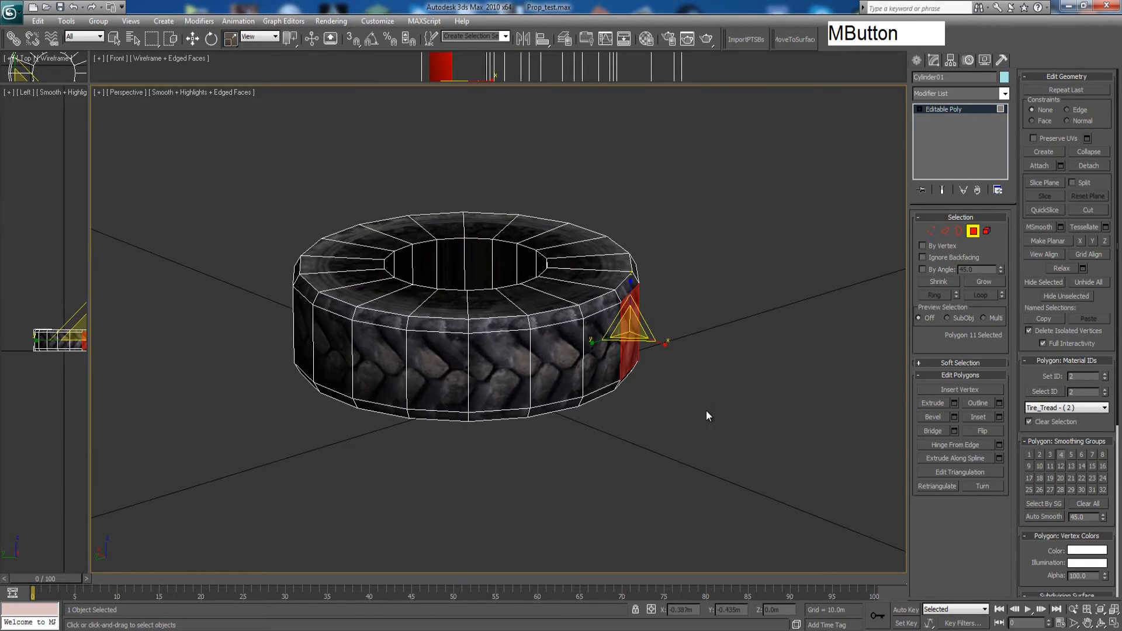
scroll(706, 416, up, 3)
click(730, 467)
click(1088, 623)
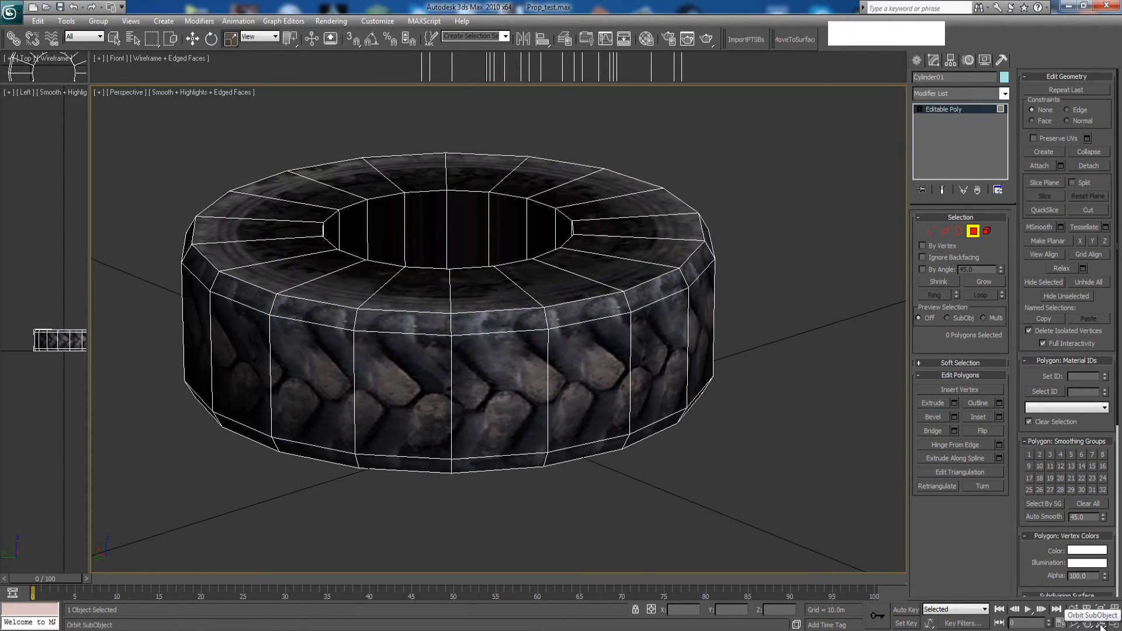
mouse_move(616, 391)
mouse_down()
mouse_move(581, 353)
mouse_move(573, 403)
mouse_move(594, 386)
mouse_up()
right_click(595, 386)
Unhide all hidden objects in the scene and make the Move tool active
click(983, 60)
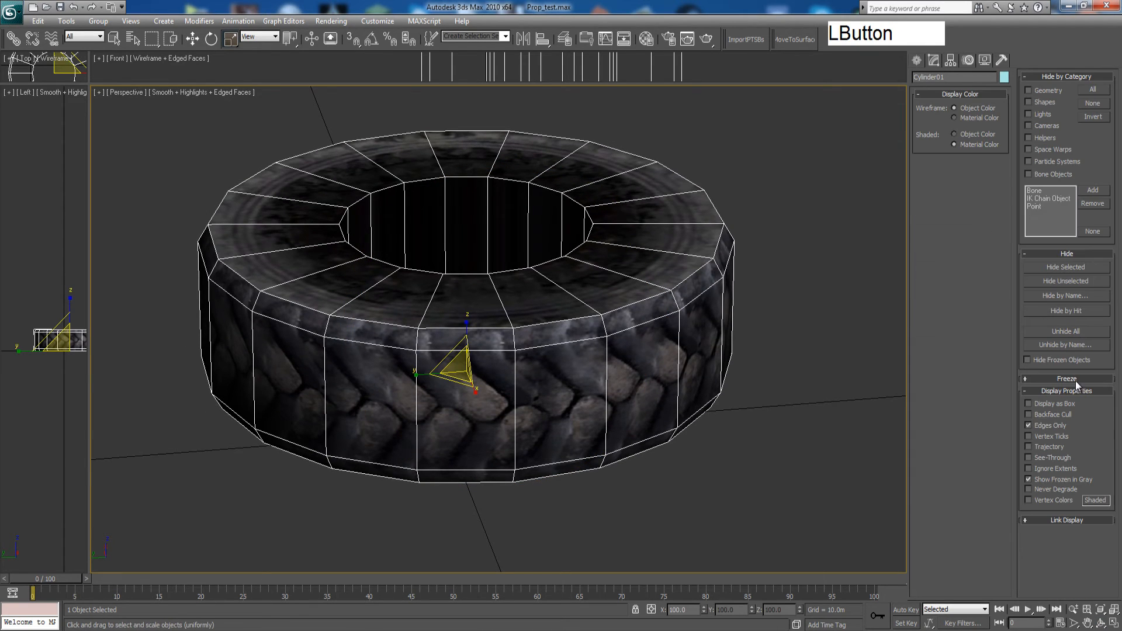
click(1082, 332)
middle_click(656, 362)
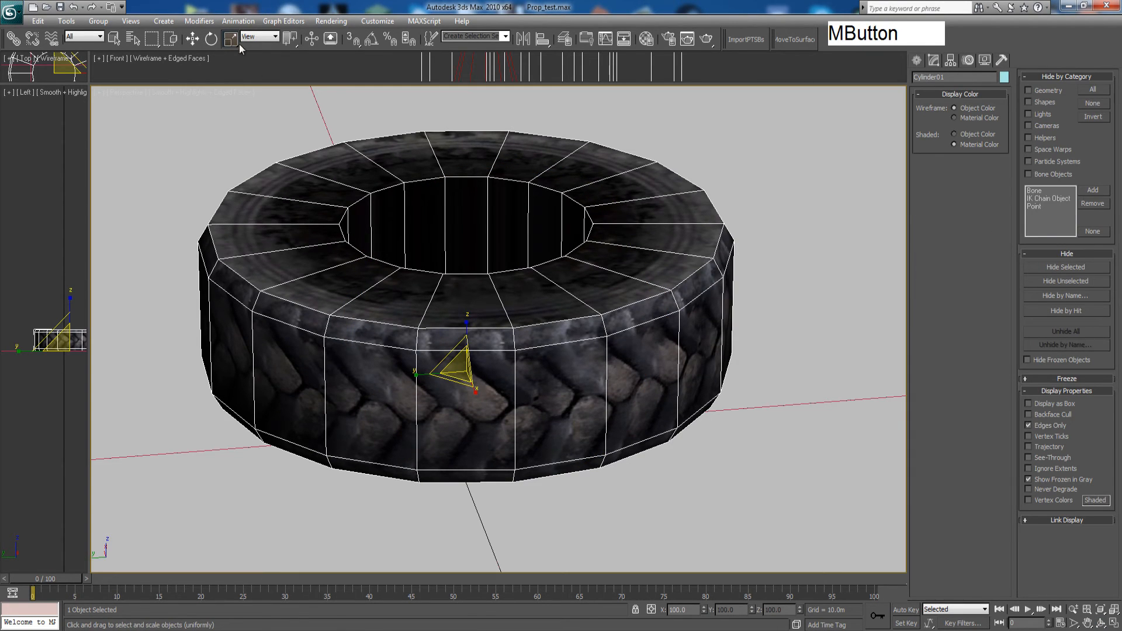
click(194, 41)
middle_click(725, 392)
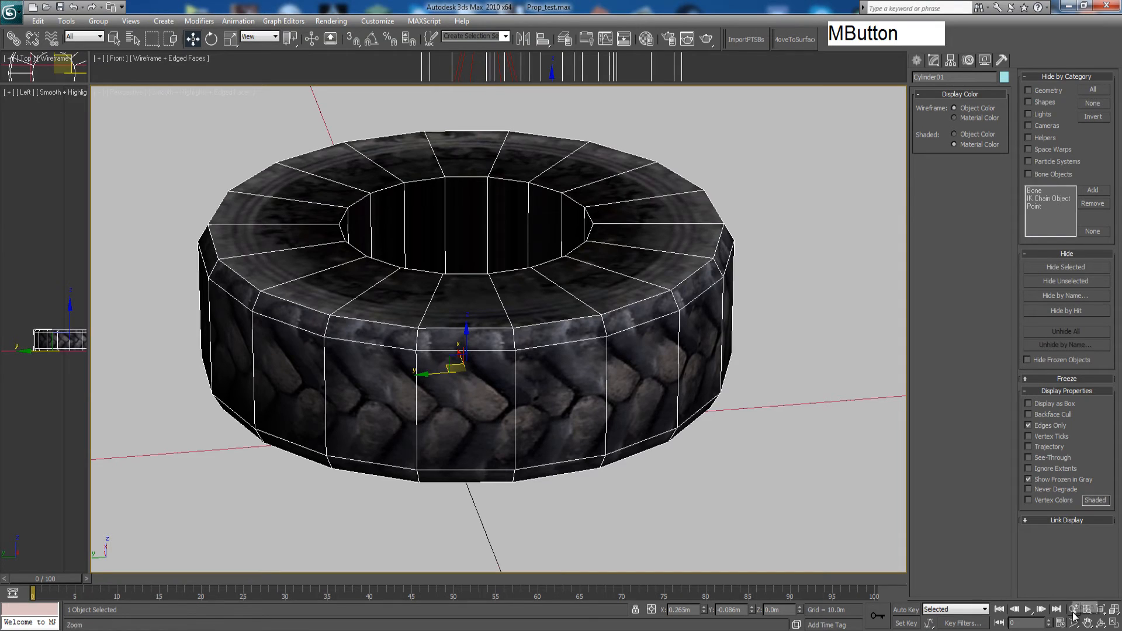
drag(589, 439, 584, 479)
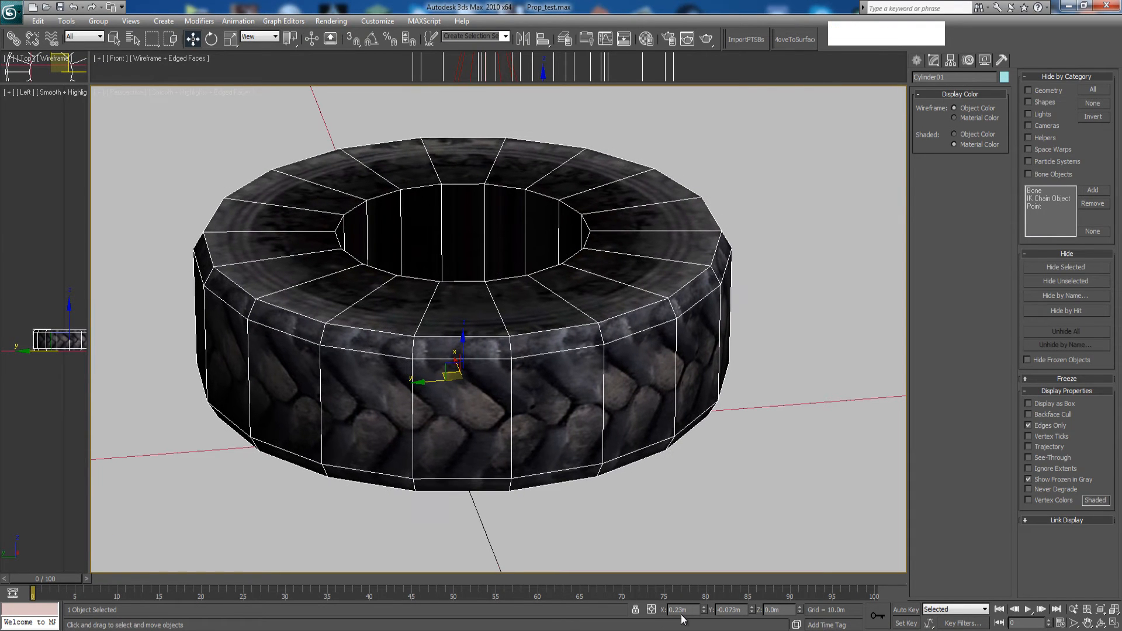
Render the tire in the perspective view to check its shading, and close the rendered image
click(1073, 609)
drag(781, 380, 778, 397)
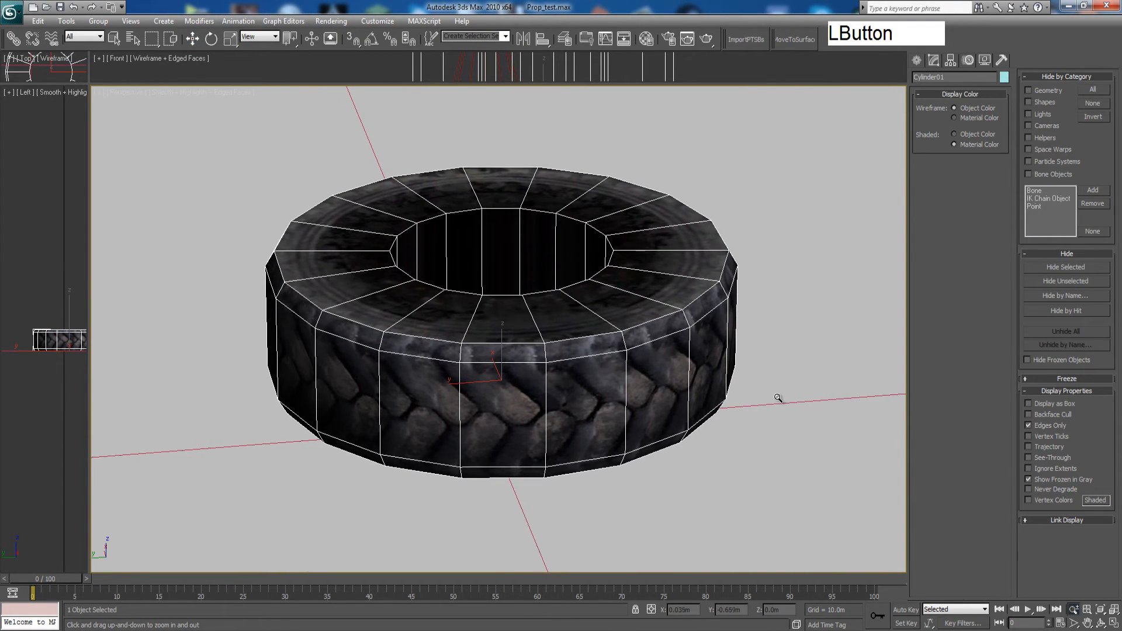
middle_drag(778, 398, 719, 393)
click(719, 394)
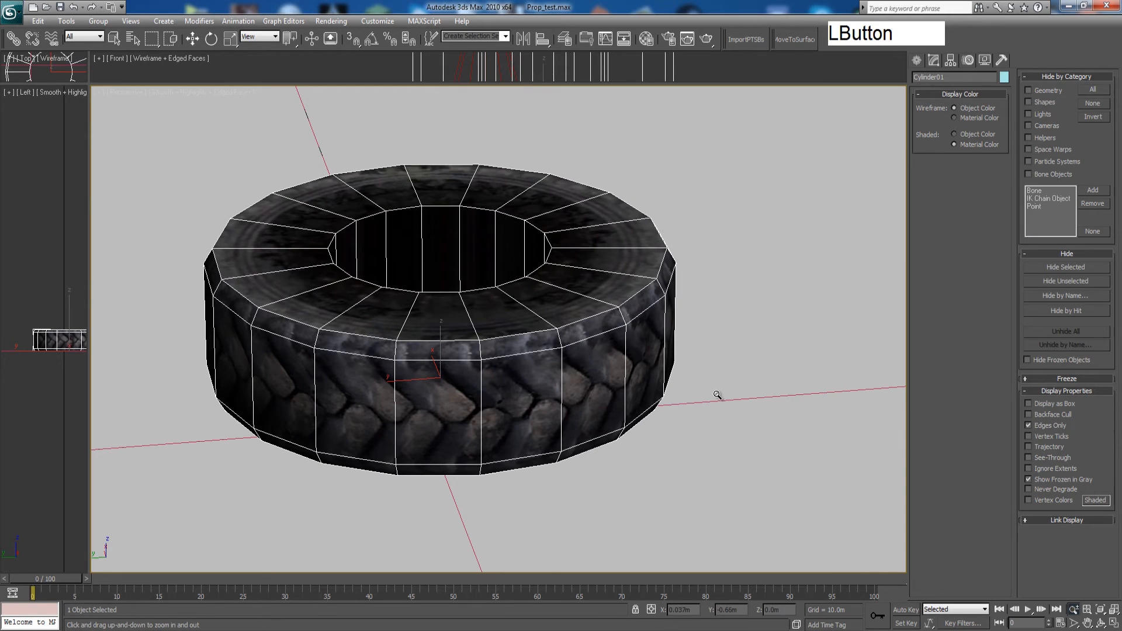
click(706, 52)
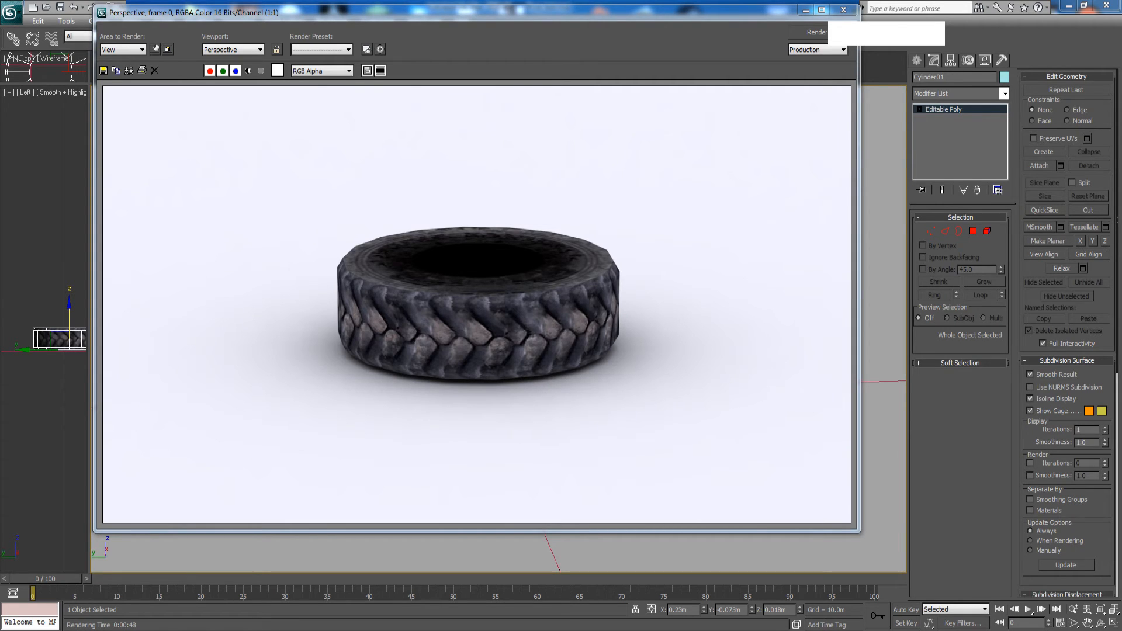
click(844, 11)
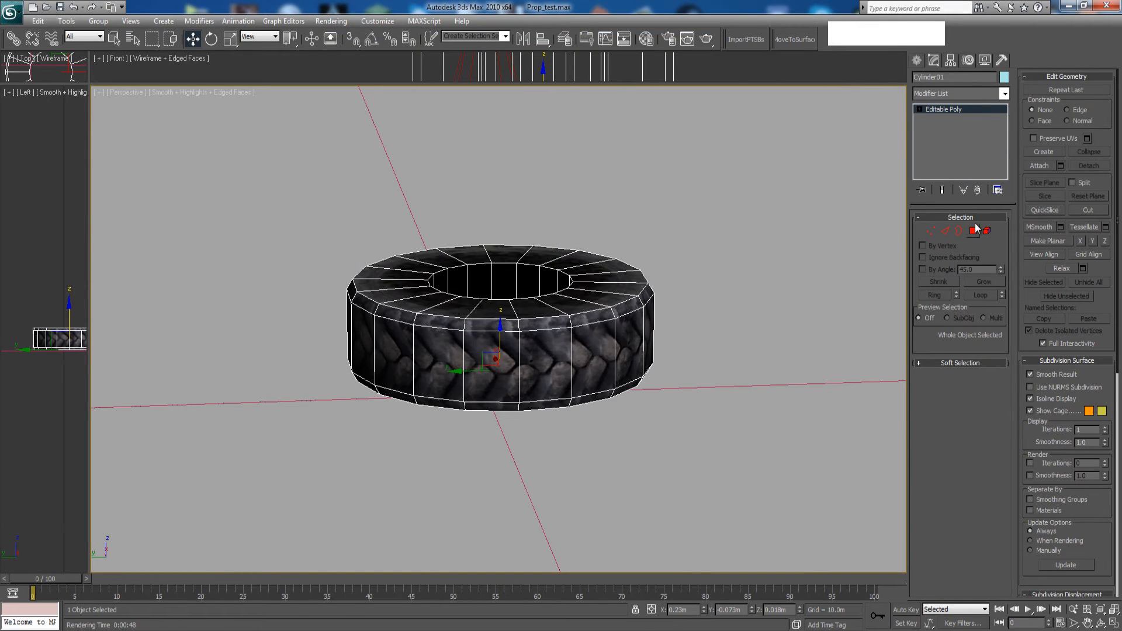
Select the top sidewall's polygons from the ring of its radial edges and assign them to smoothing group 17
click(973, 230)
click(570, 355)
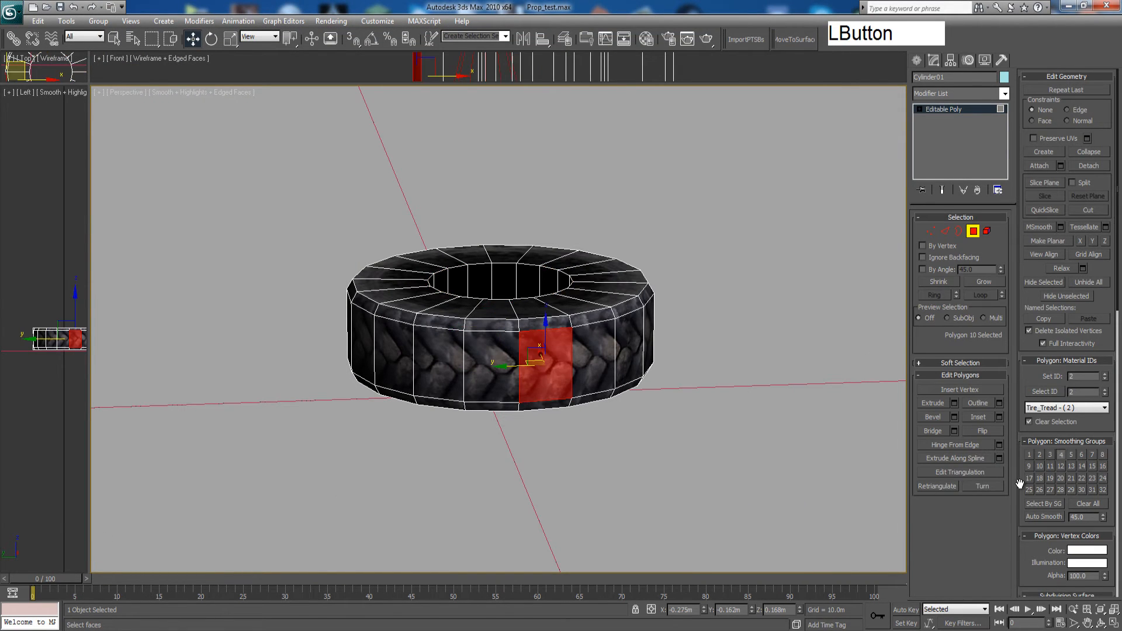
click(529, 326)
click(531, 306)
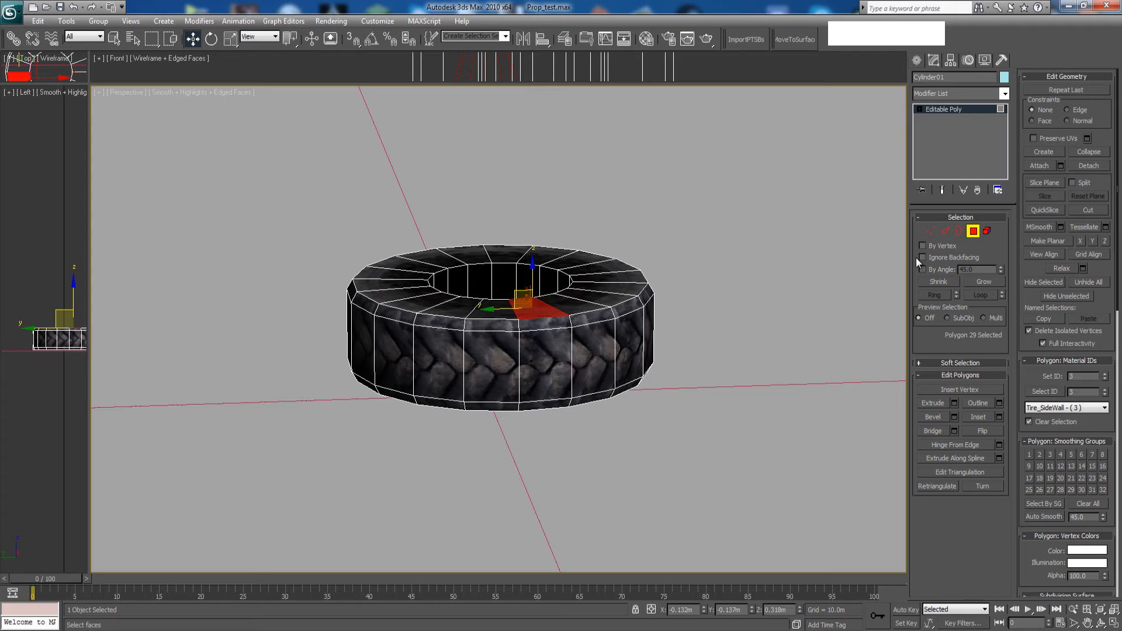
click(945, 231)
click(605, 283)
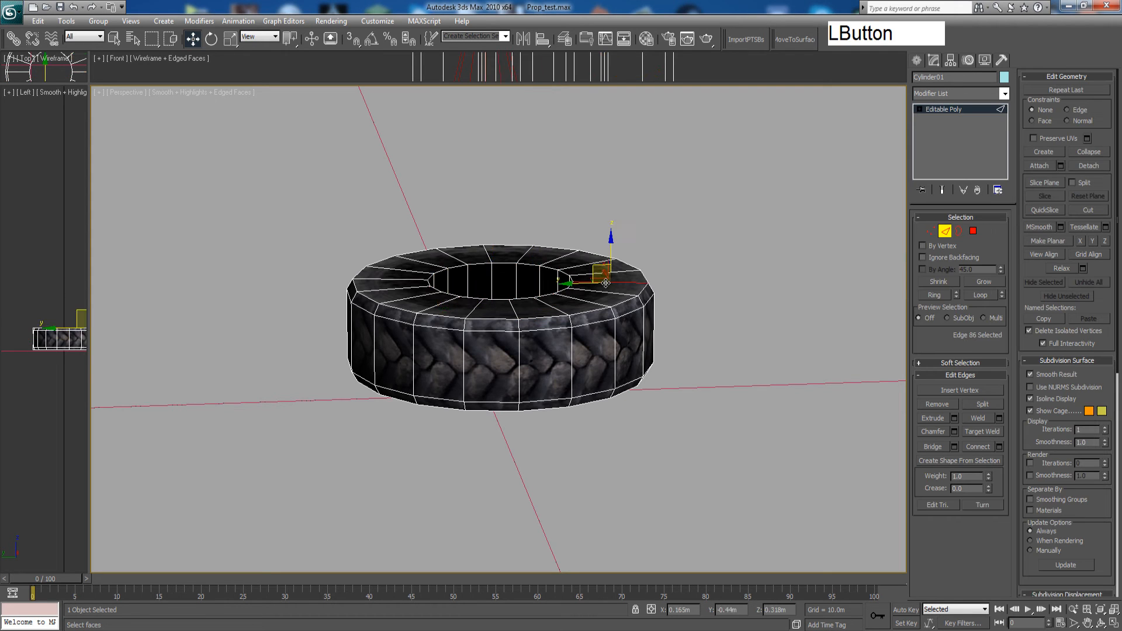
click(935, 295)
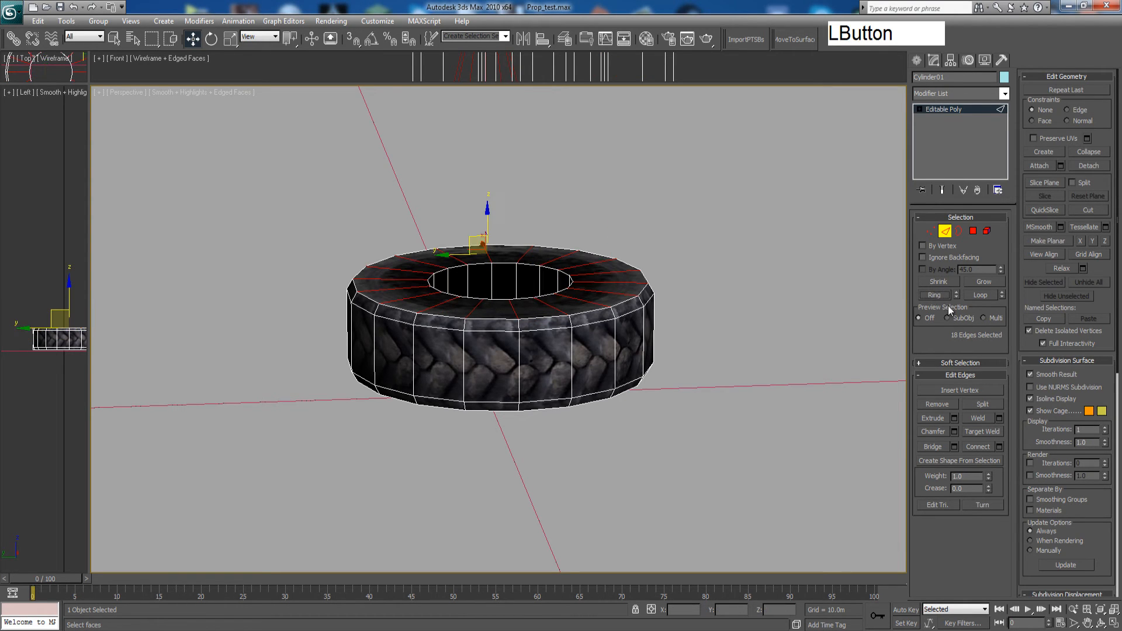
ctrl+click(970, 233)
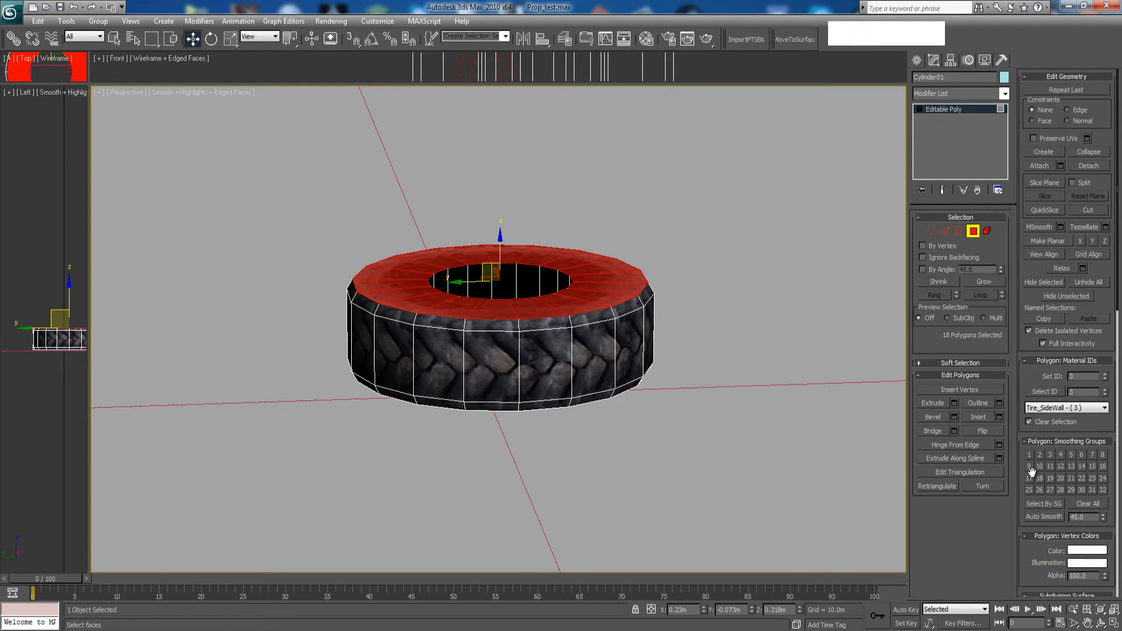
click(1029, 476)
In wireframe display, select the bottom sidewall's polygons from the ring of their radial edges and assign them to smoothing group 17
right_click(209, 93)
click(248, 134)
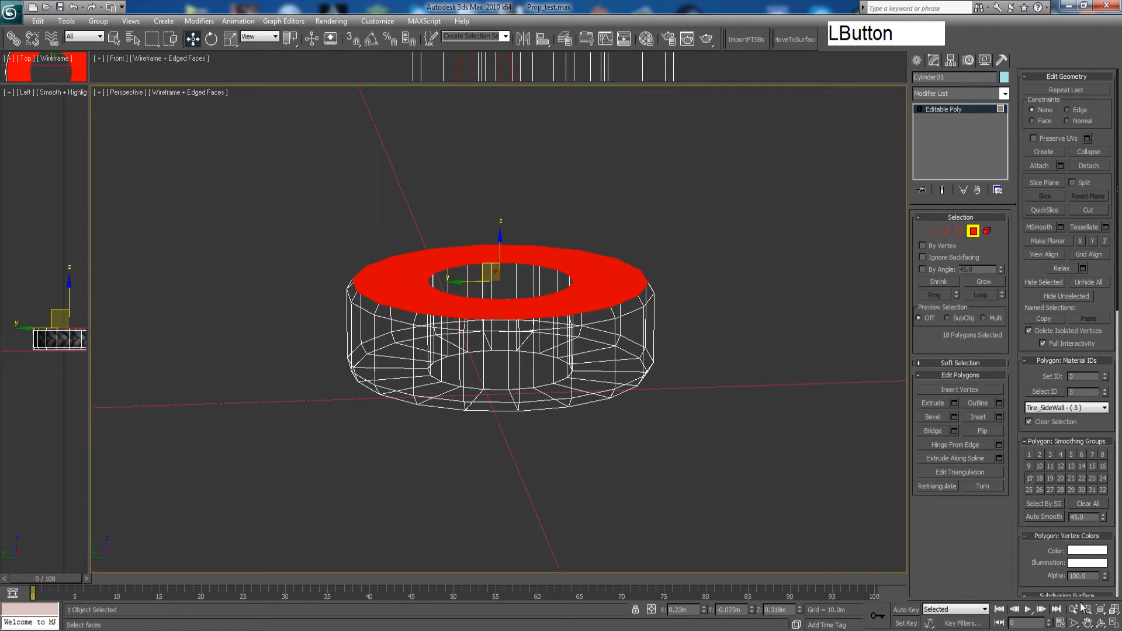
click(1100, 623)
drag(605, 382, 600, 285)
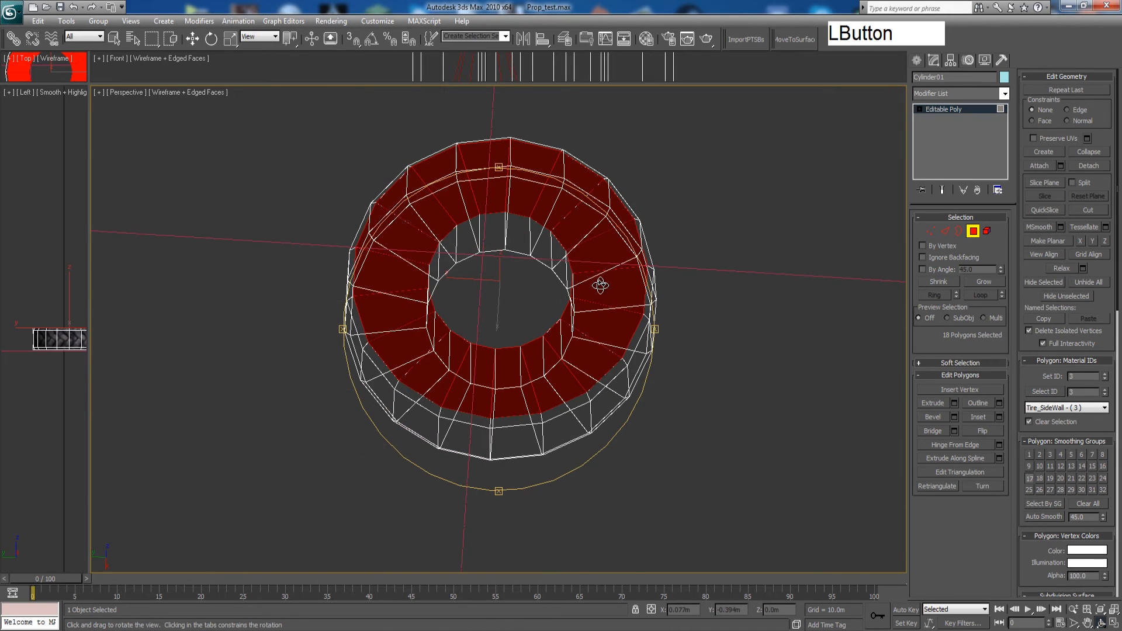
right_click(599, 283)
click(597, 277)
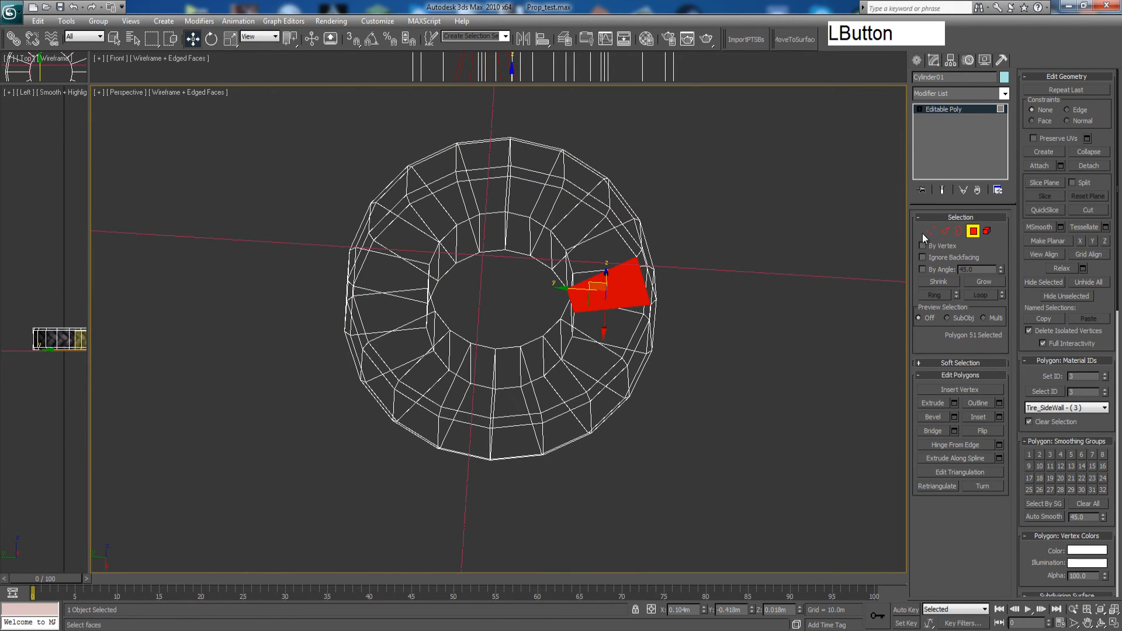
click(945, 231)
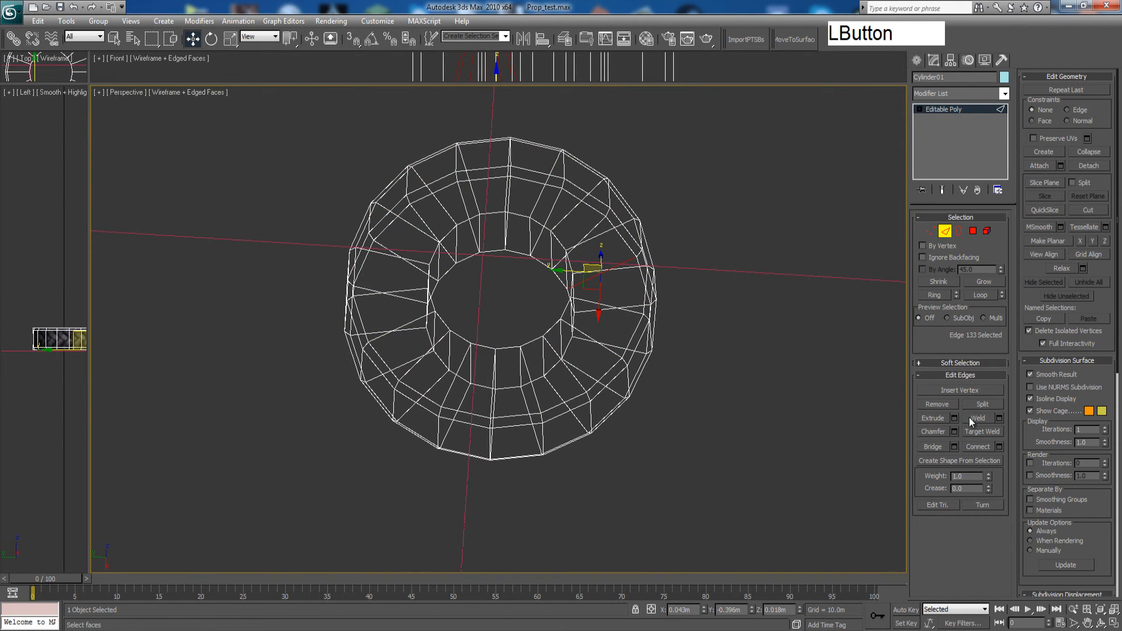
click(934, 295)
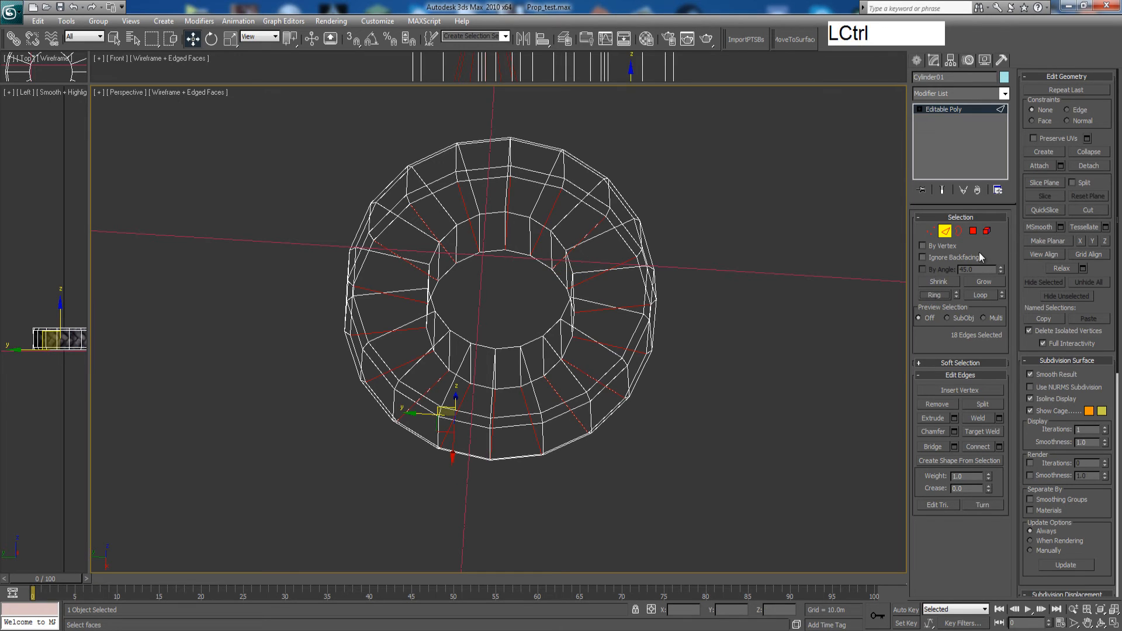
ctrl+click(973, 231)
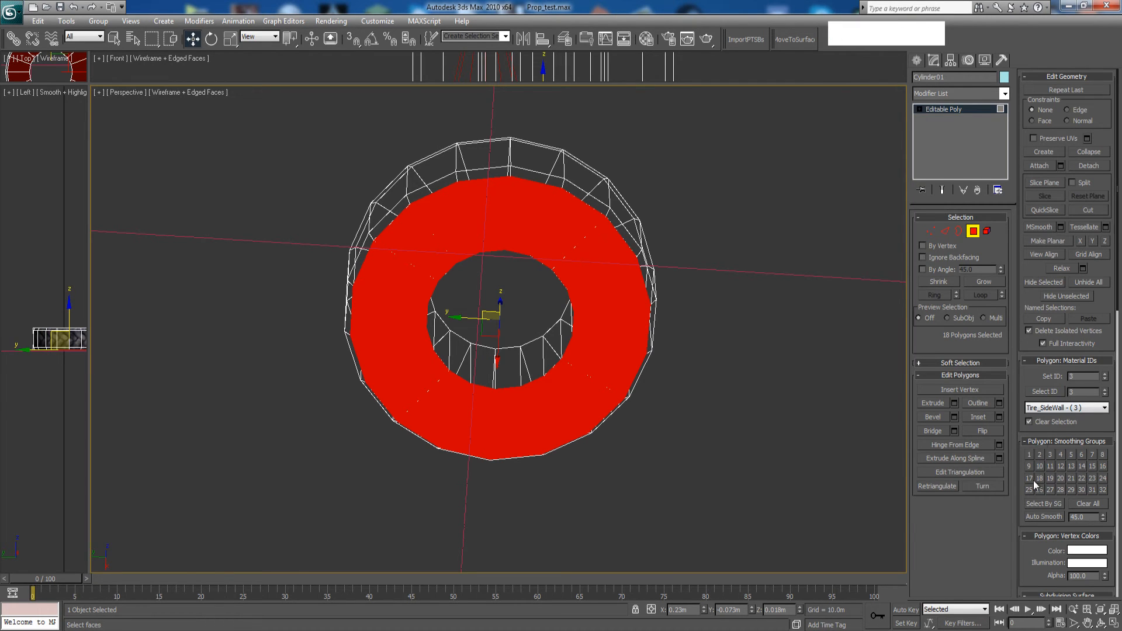
click(1029, 478)
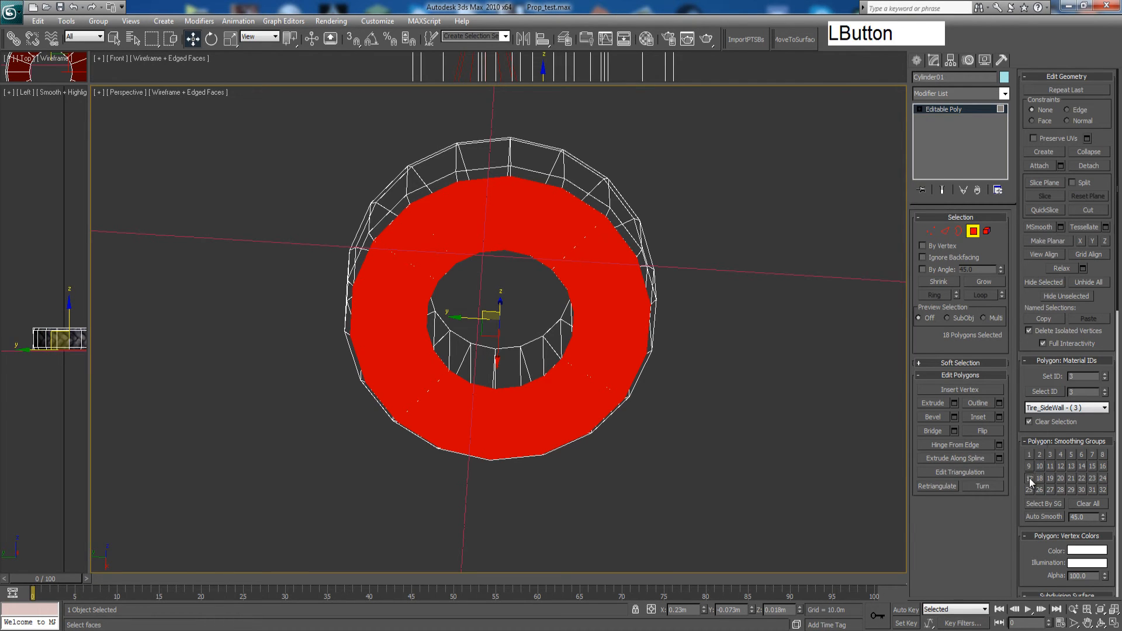
Check the smoothing groups of single polygons on the hole's inner wall, the outer tread and the tire's lower bevel
click(500, 371)
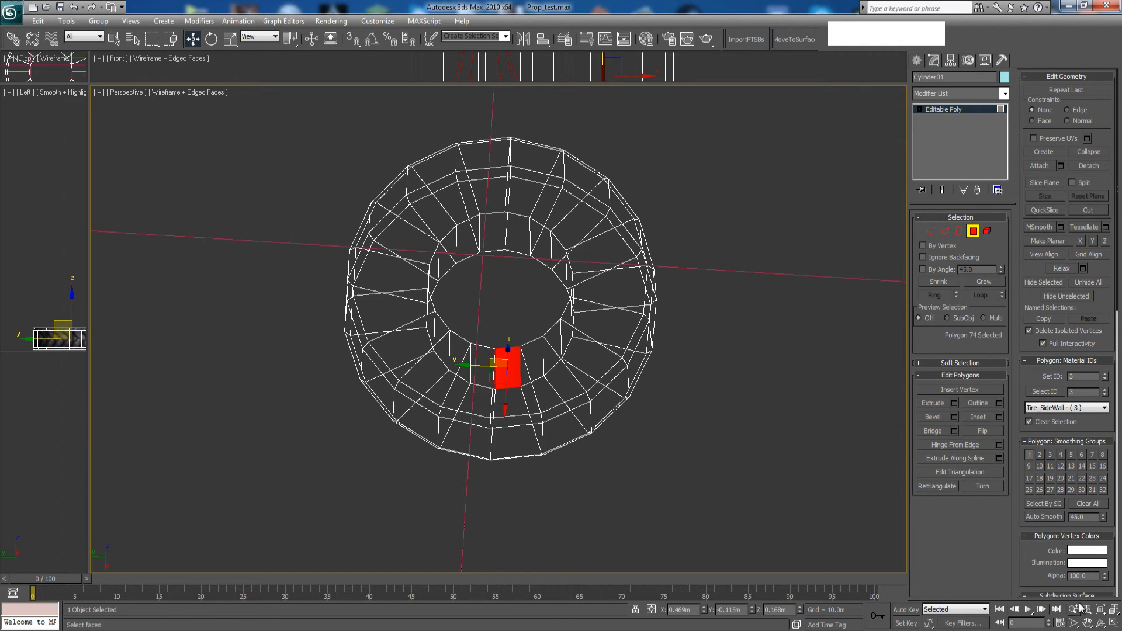
click(1100, 623)
drag(501, 321, 497, 429)
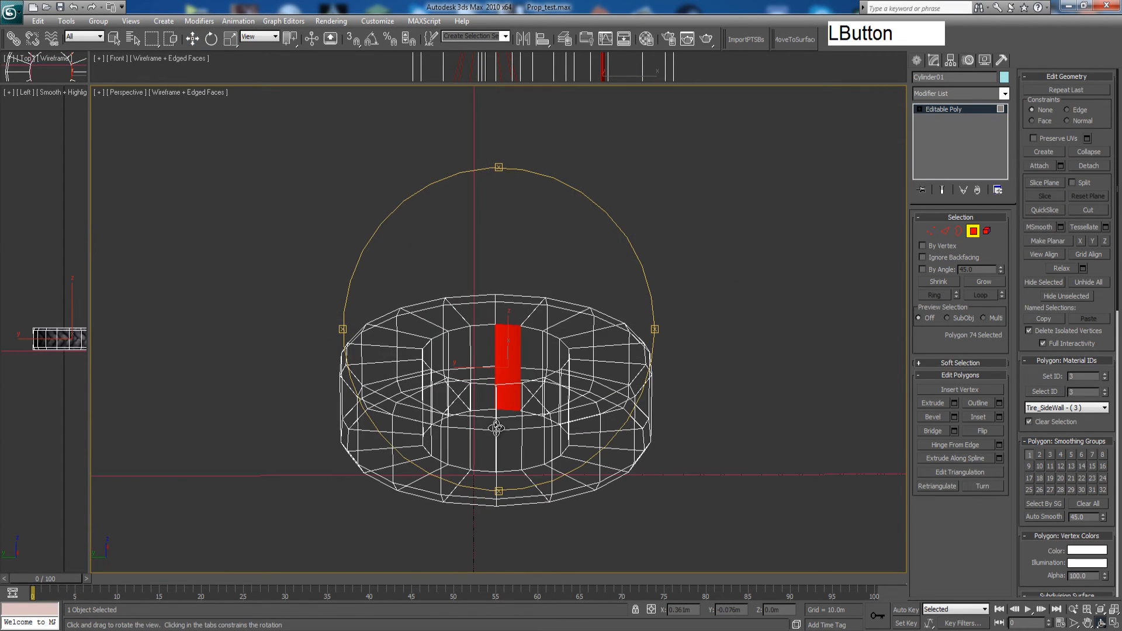
middle_drag(565, 419, 567, 345)
right_click(456, 409)
click(382, 346)
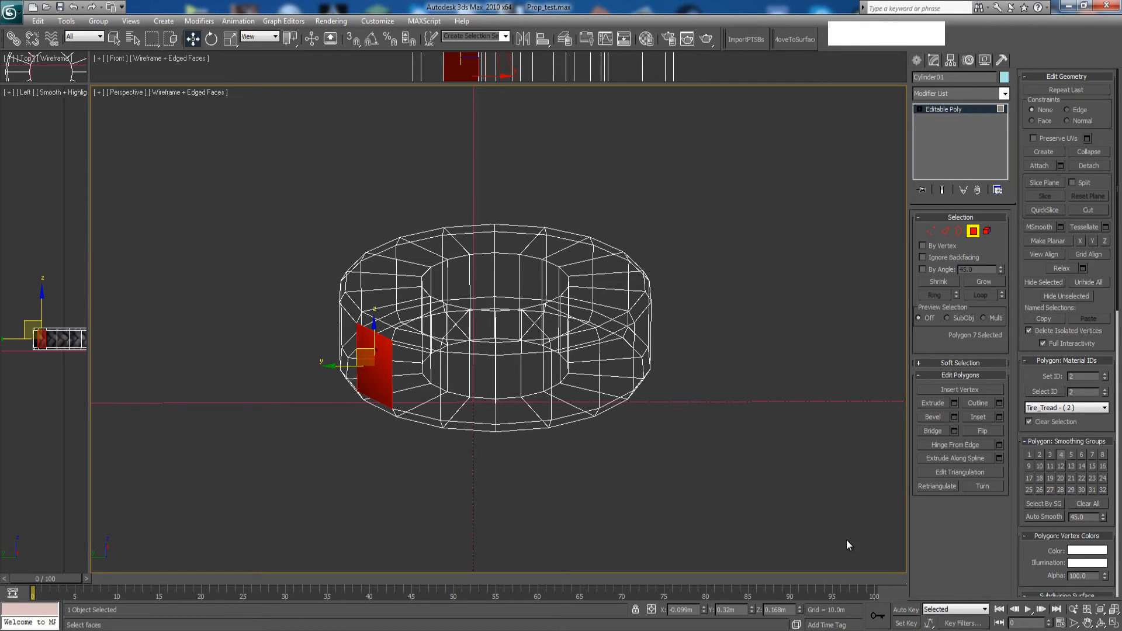
click(1100, 623)
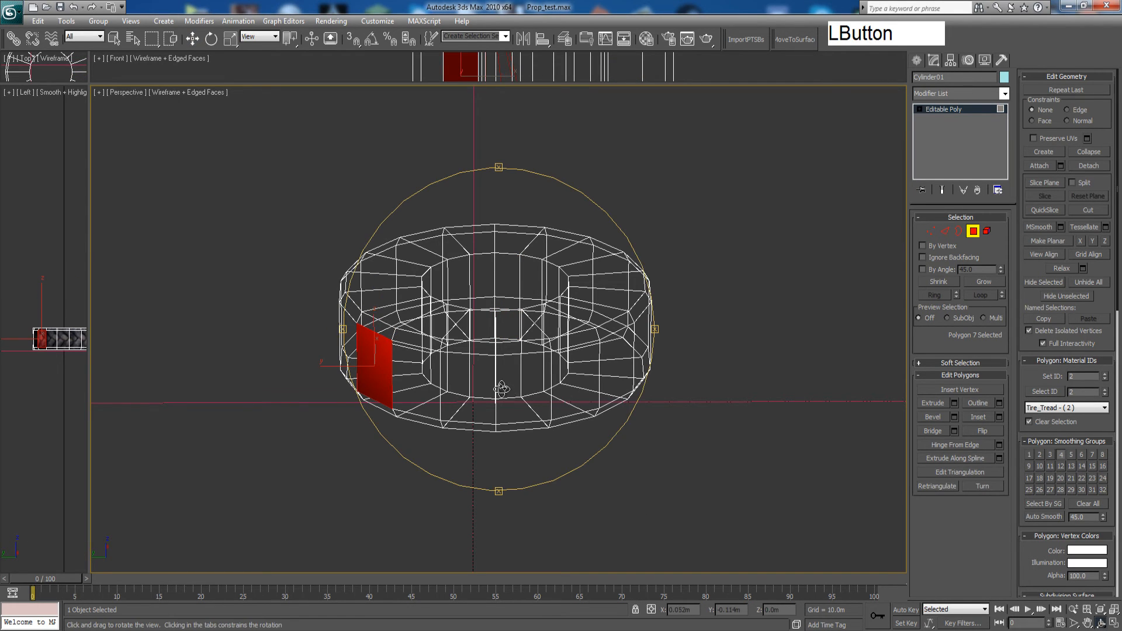
drag(501, 389, 459, 404)
right_click(459, 404)
click(427, 409)
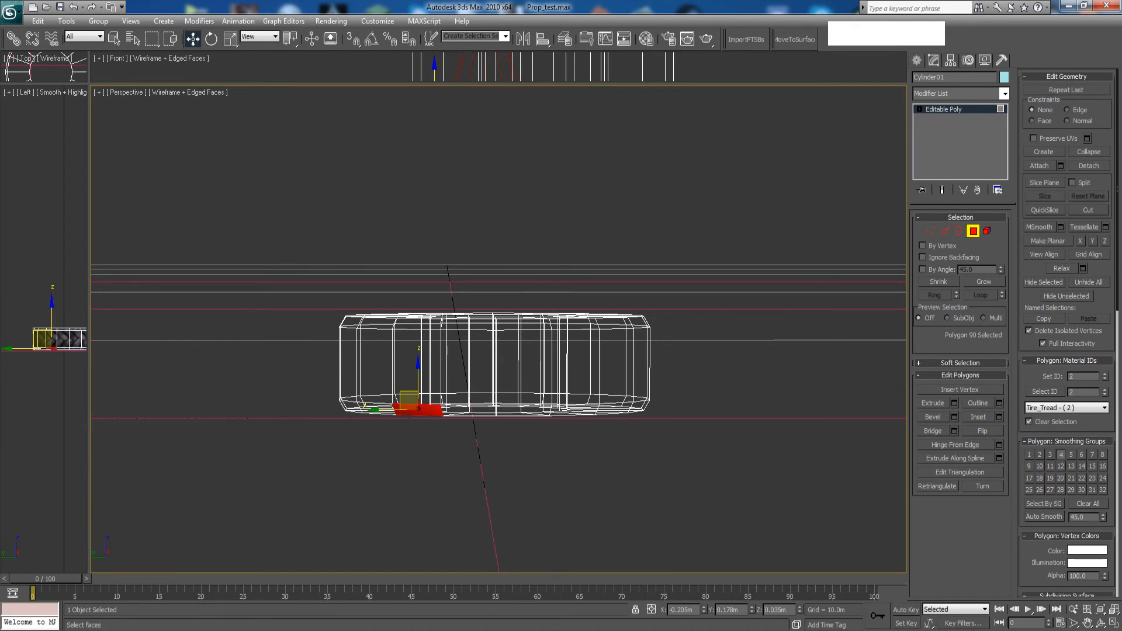
click(1101, 623)
drag(561, 409, 558, 429)
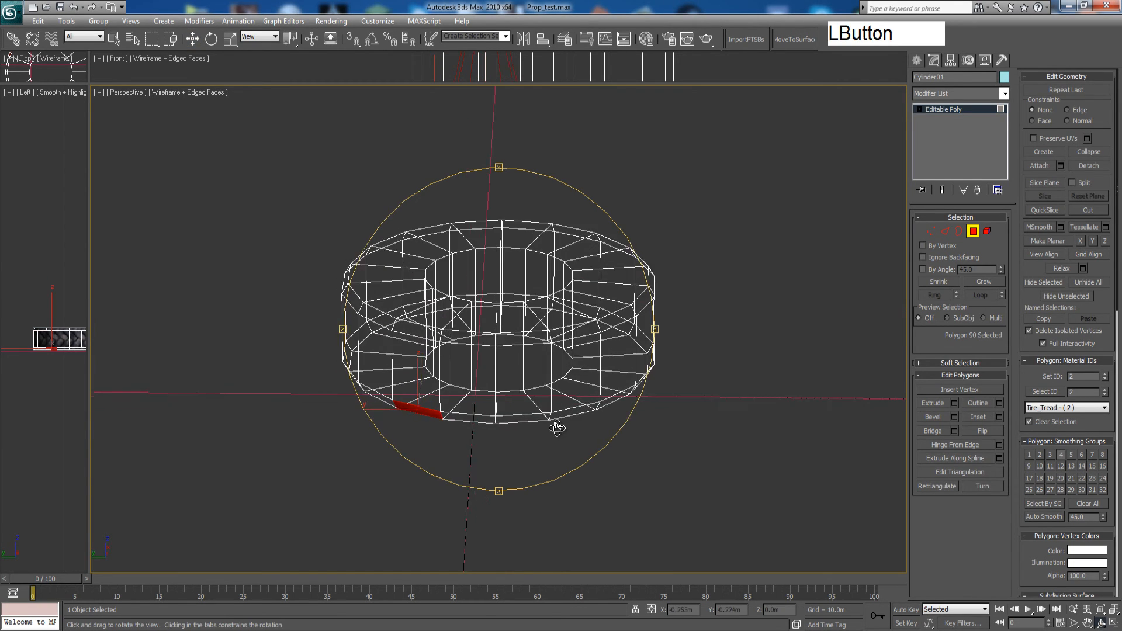
middle_drag(537, 403, 536, 417)
Return the perspective view to Smooth + Highlights, render the tire from a new angle, and close the rendered image
right_click(162, 95)
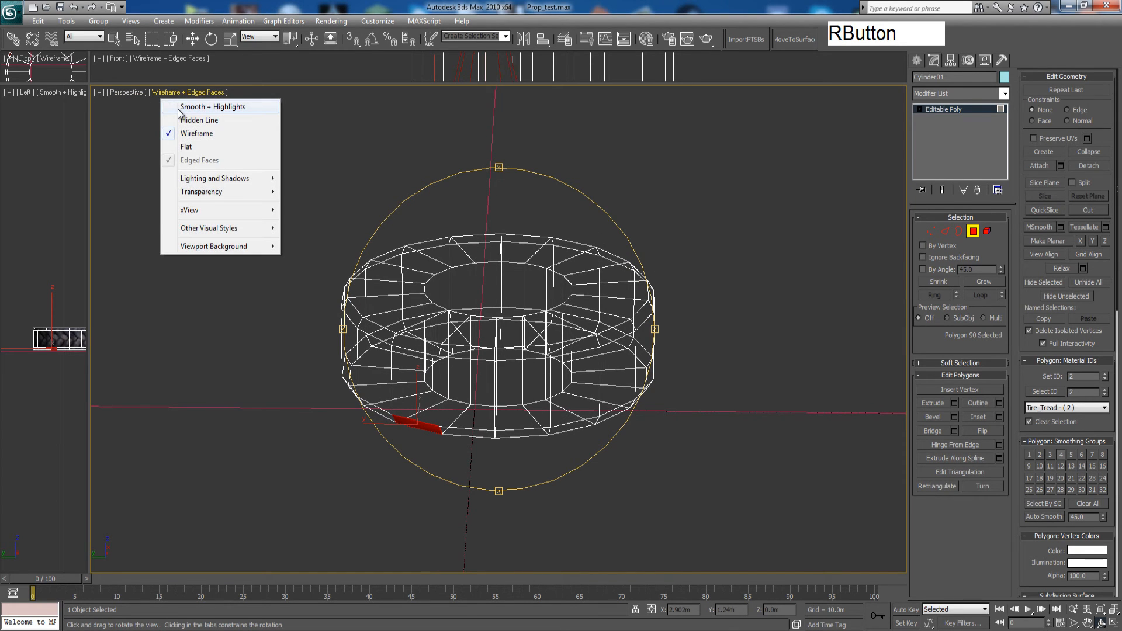
click(181, 107)
middle_drag(457, 357, 492, 363)
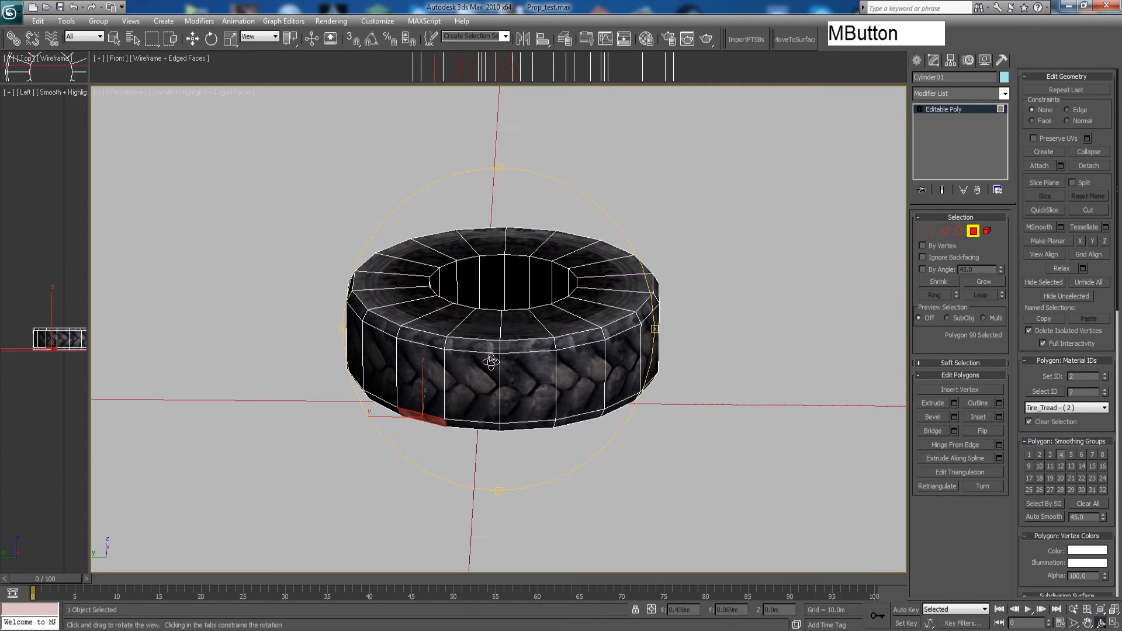
drag(587, 358, 701, 338)
middle_drag(701, 338, 589, 318)
drag(589, 318, 594, 295)
key(shift+q)
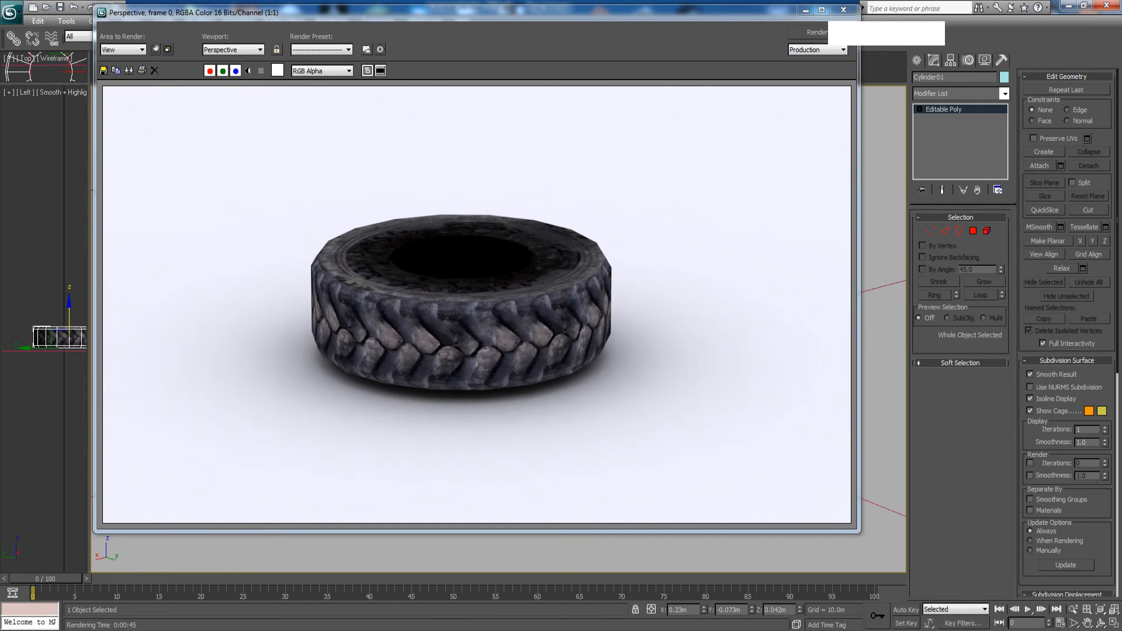
click(844, 10)
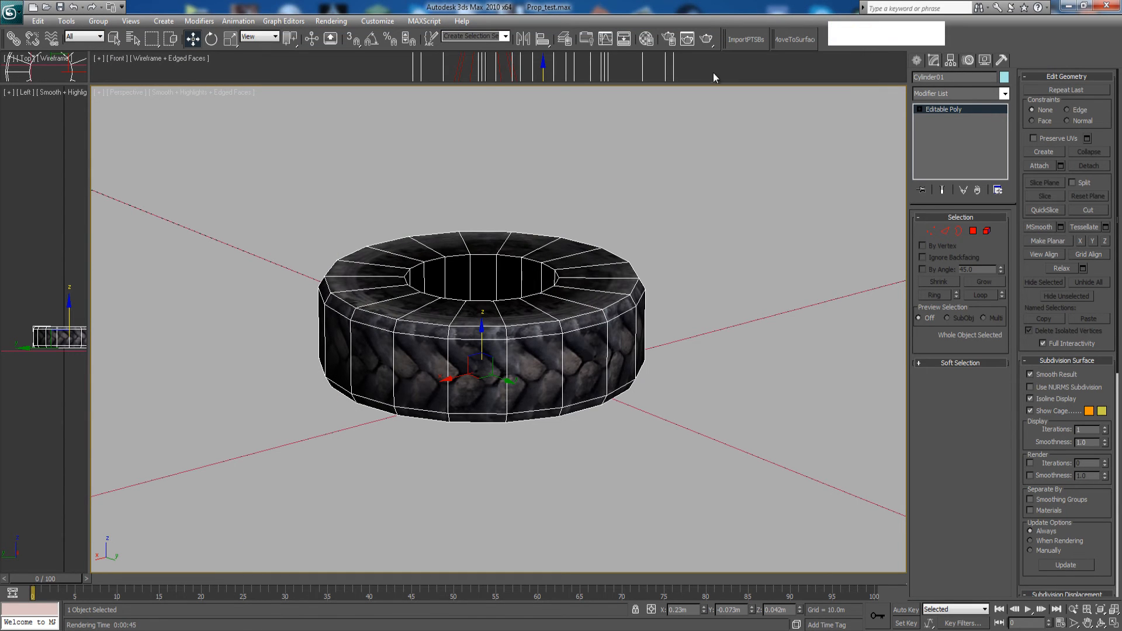
Select the ring of edges across the tire's upper bevel and connect them with 1 segment
click(1101, 623)
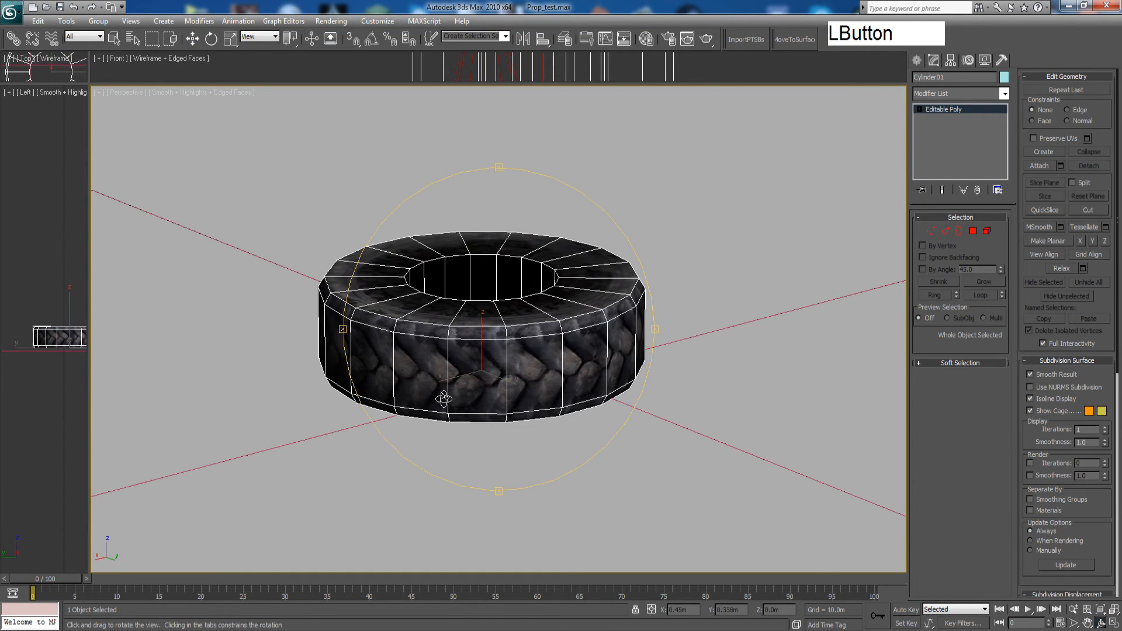
scroll(456, 354, up, 3)
drag(456, 354, 459, 345)
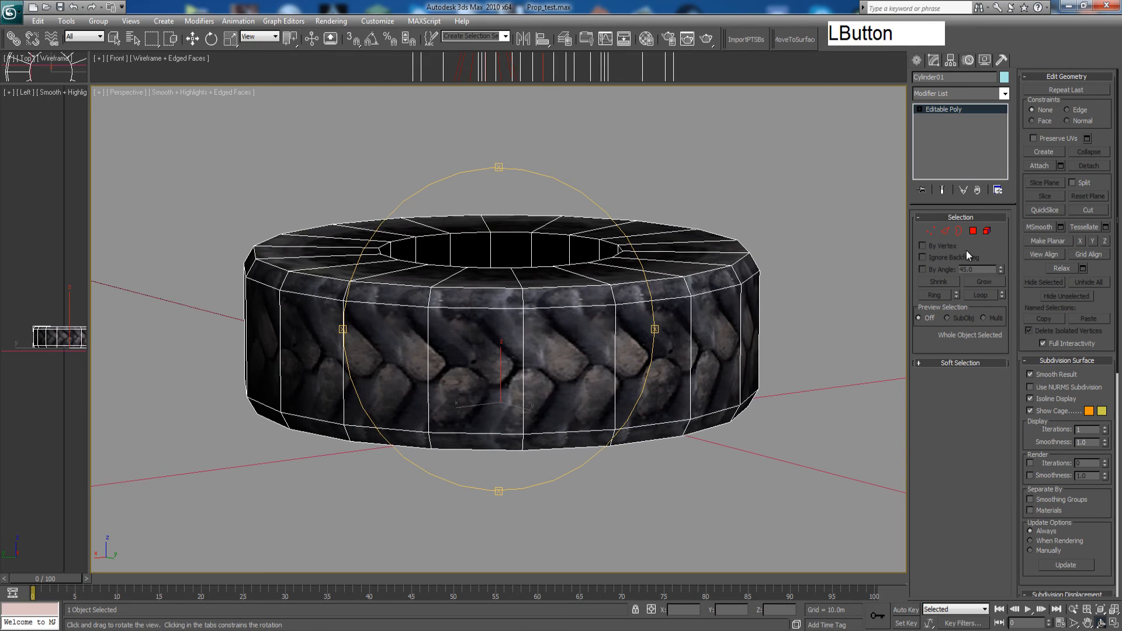
click(945, 230)
key(w)
click(686, 285)
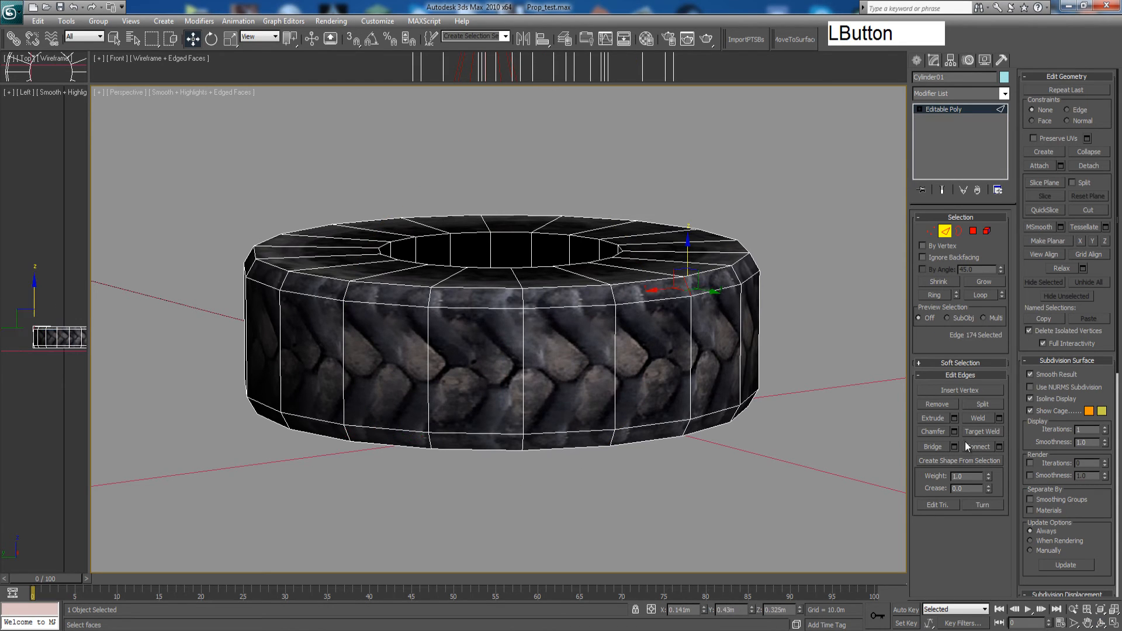
click(930, 296)
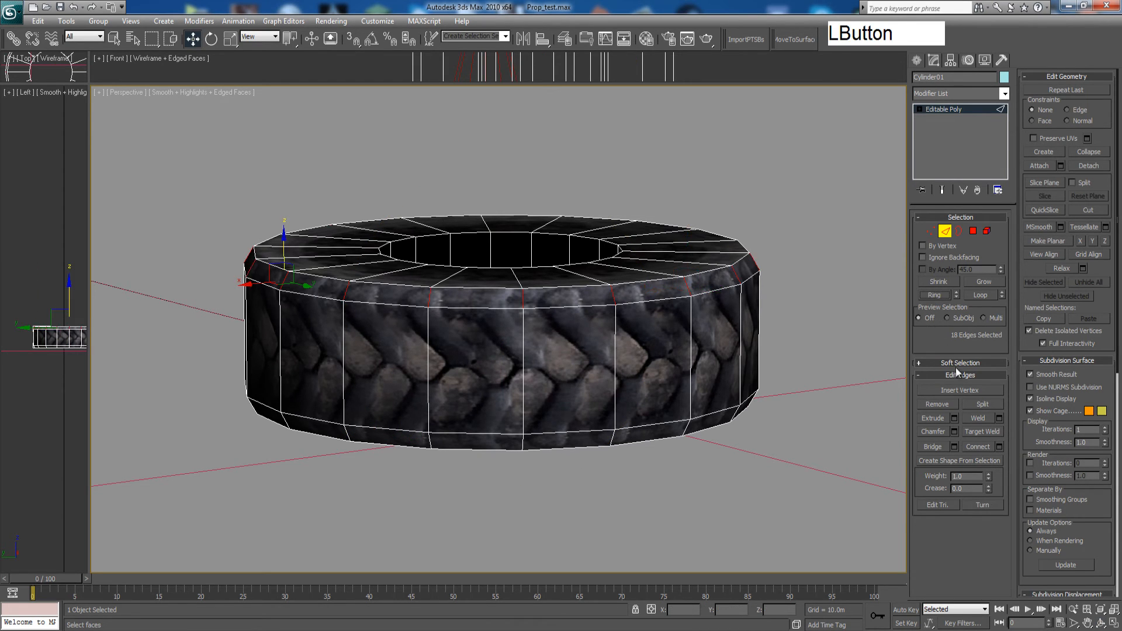
click(1000, 447)
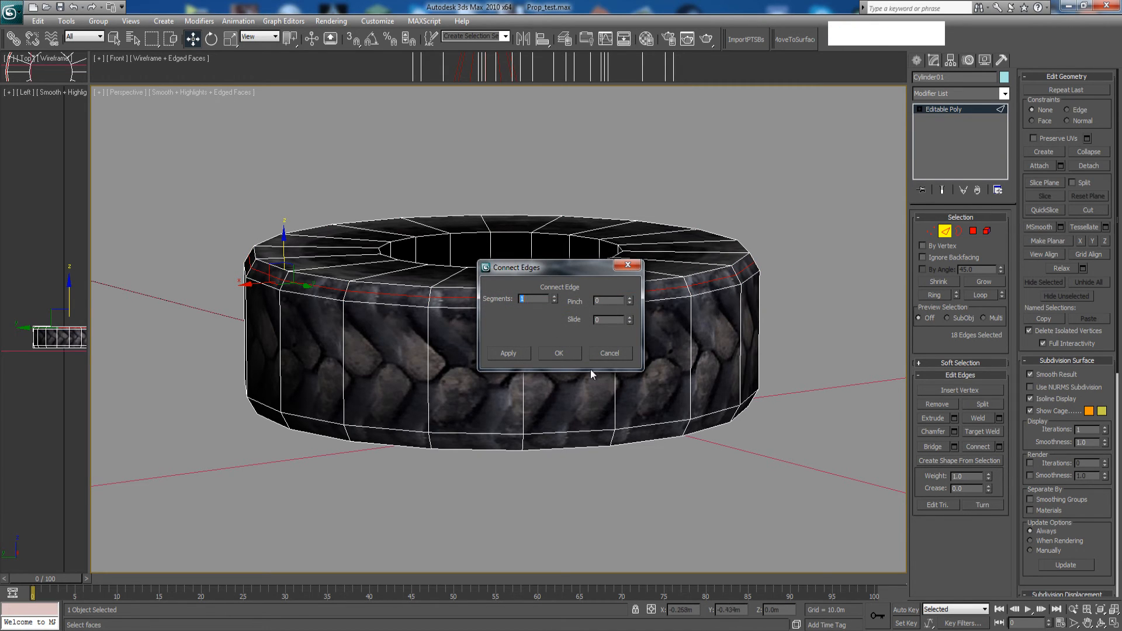
click(410, 277)
Enlarge the smaller viewports and scale the new edge loop on the upper bevel slightly outward
drag(89, 84, 160, 136)
click(230, 39)
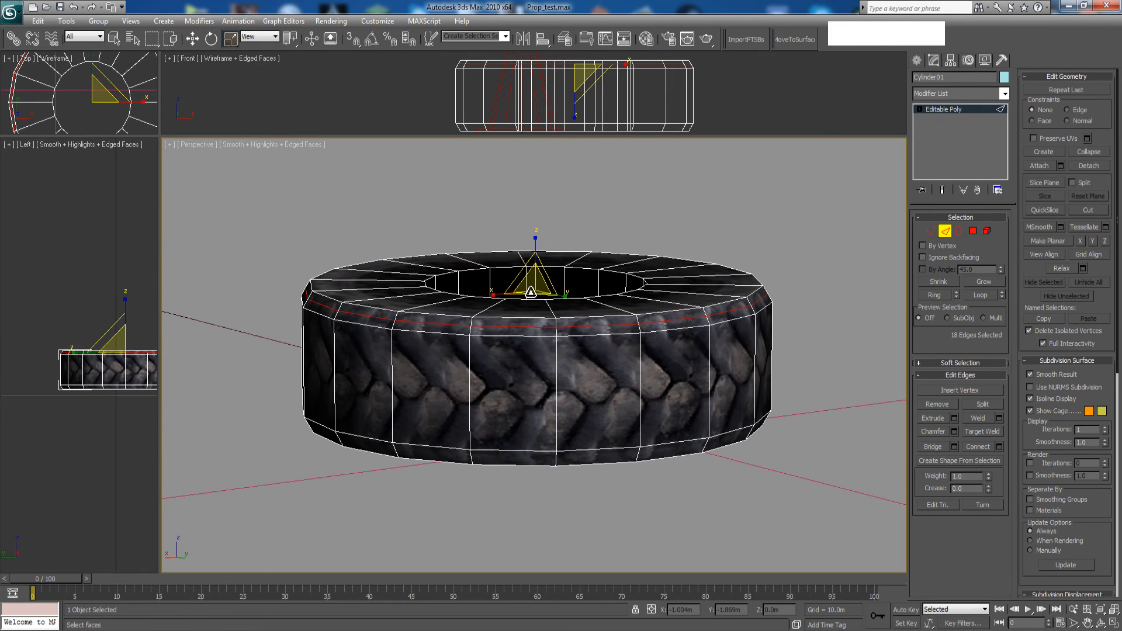
click(530, 291)
drag(530, 293, 532, 291)
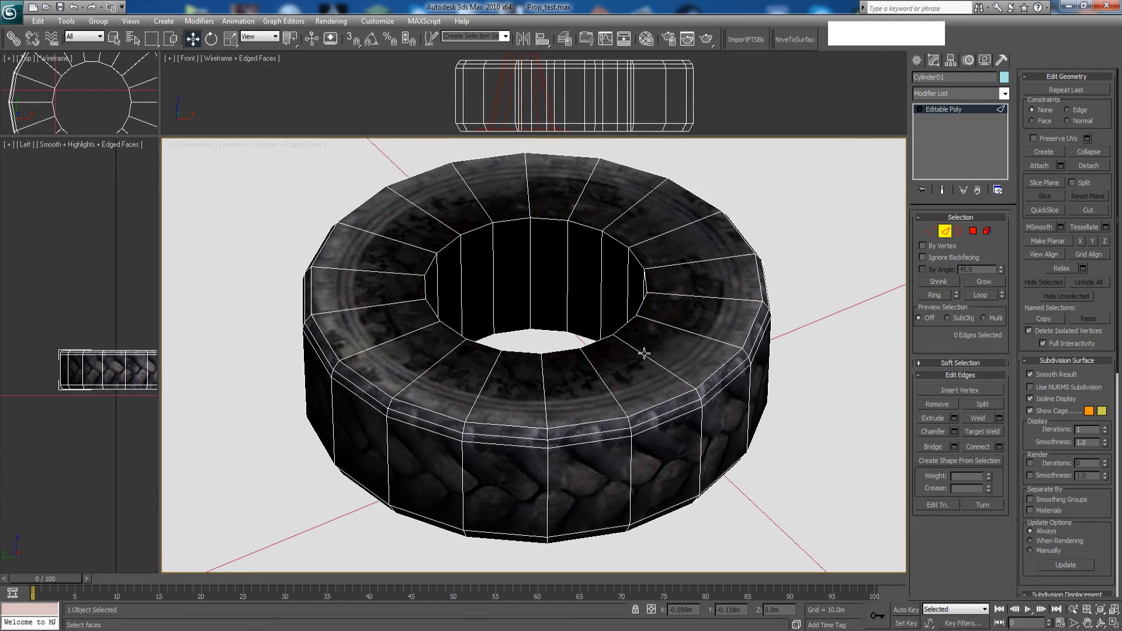
Select the ring of radial edges on the tire's upper sidewall and connect them with 1 segment, slid toward the centre hole
click(643, 353)
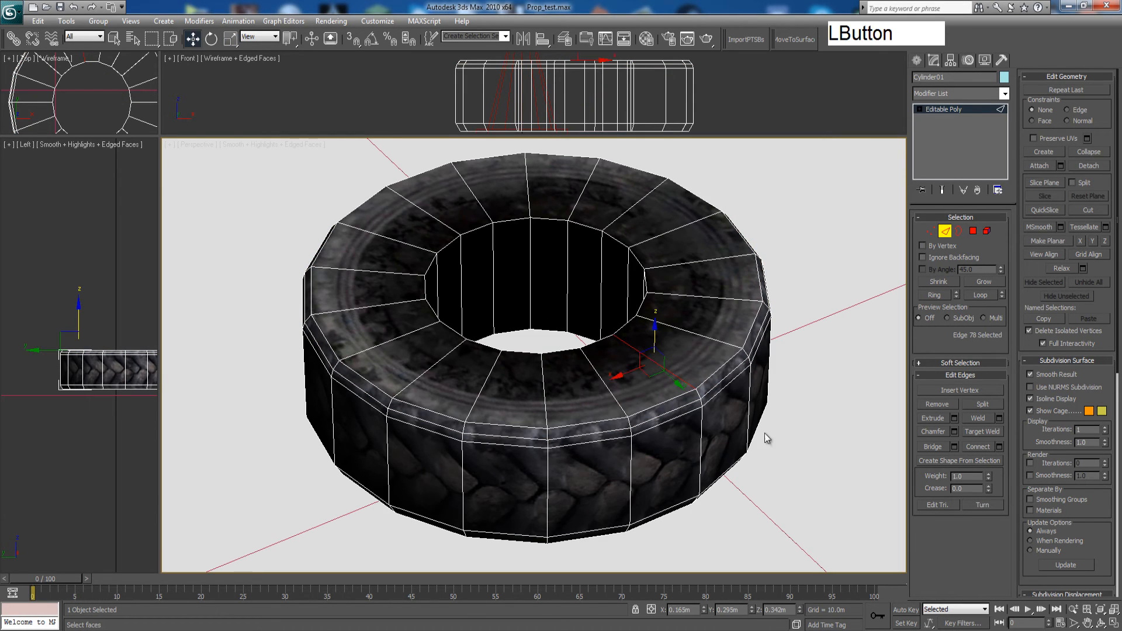
click(942, 295)
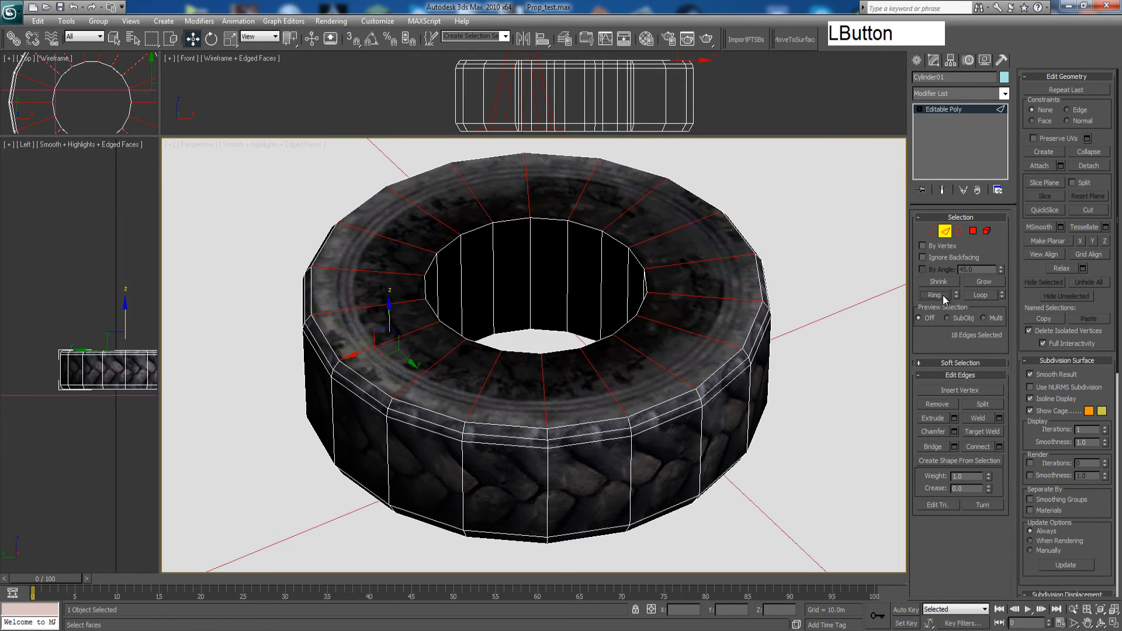
click(656, 236)
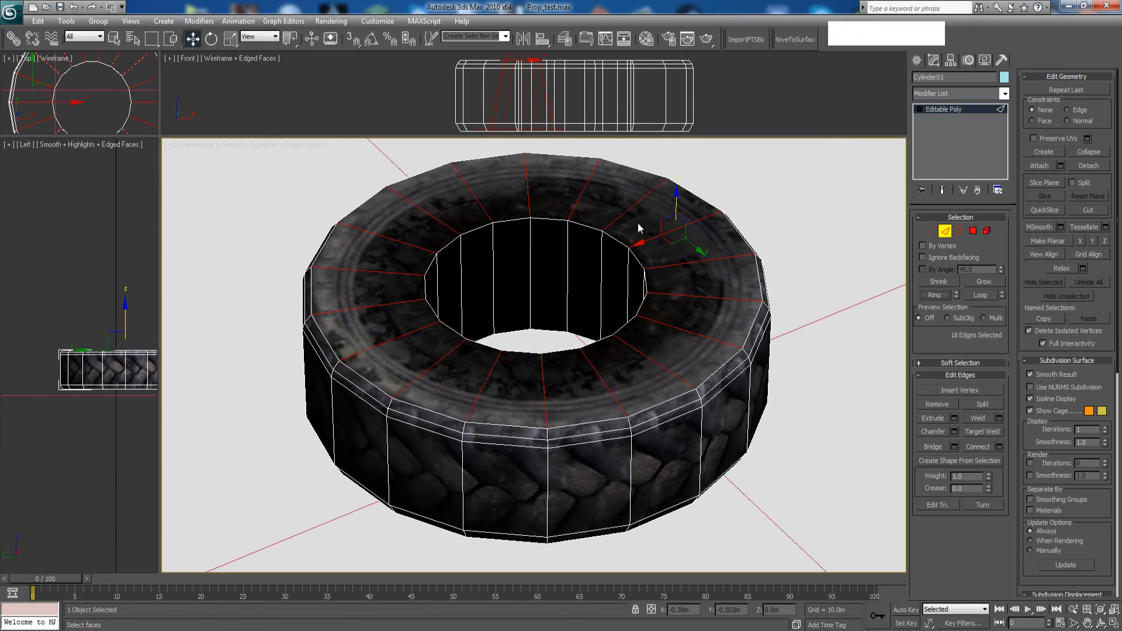
click(406, 277)
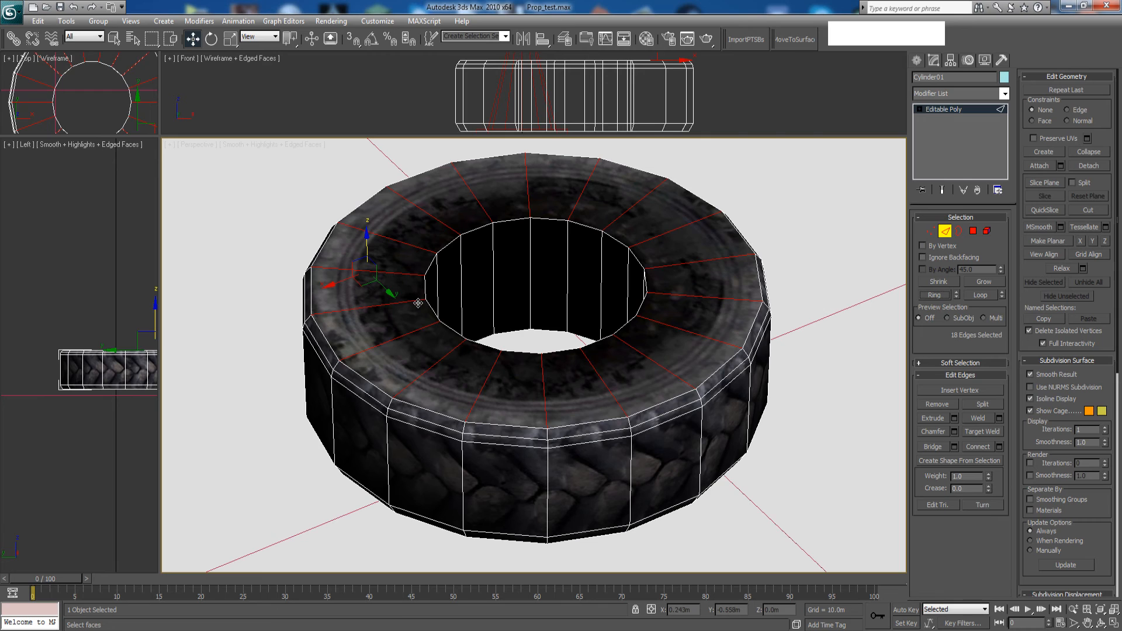
click(999, 446)
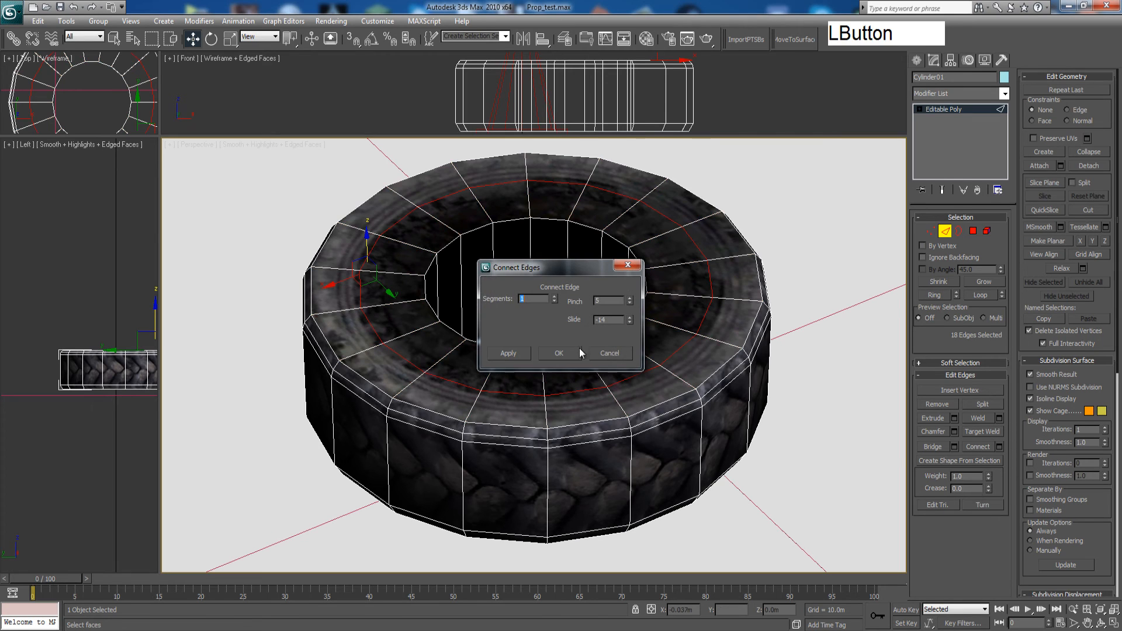
click(630, 324)
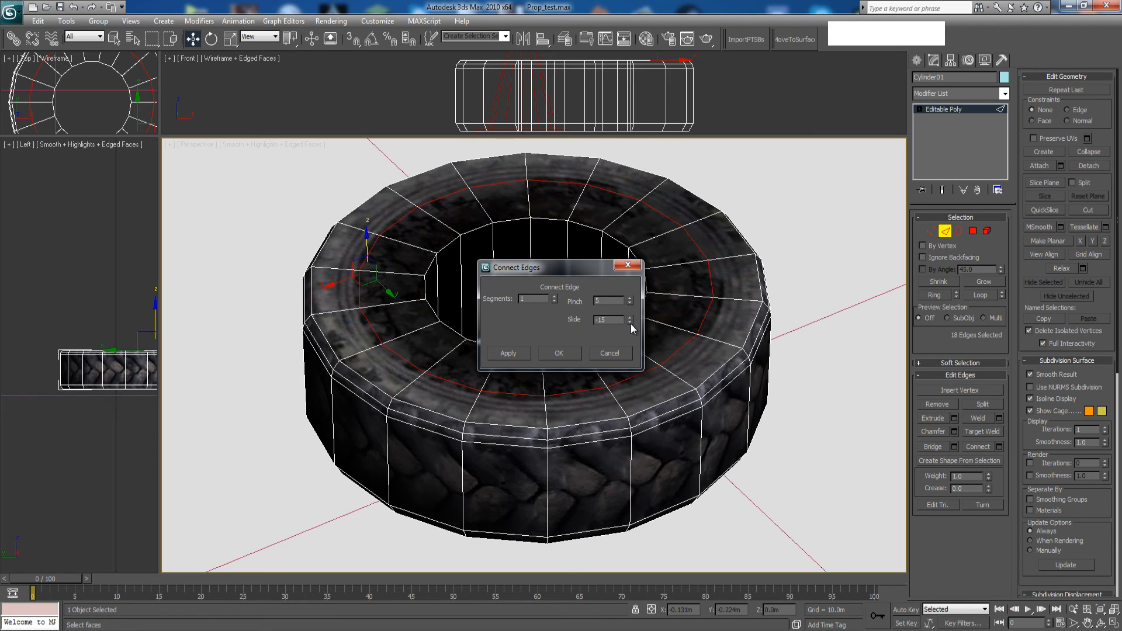
drag(629, 319, 629, 319)
click(566, 357)
Select the edge loop around the centre hole's upper rim and move it down about 0.02 m
click(931, 230)
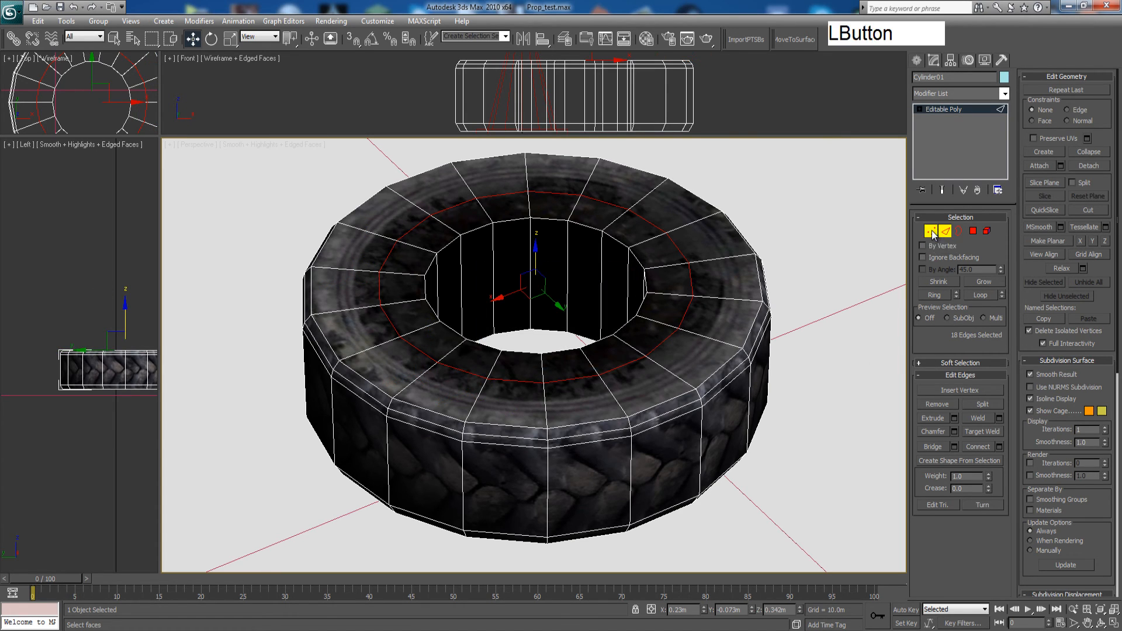
click(593, 232)
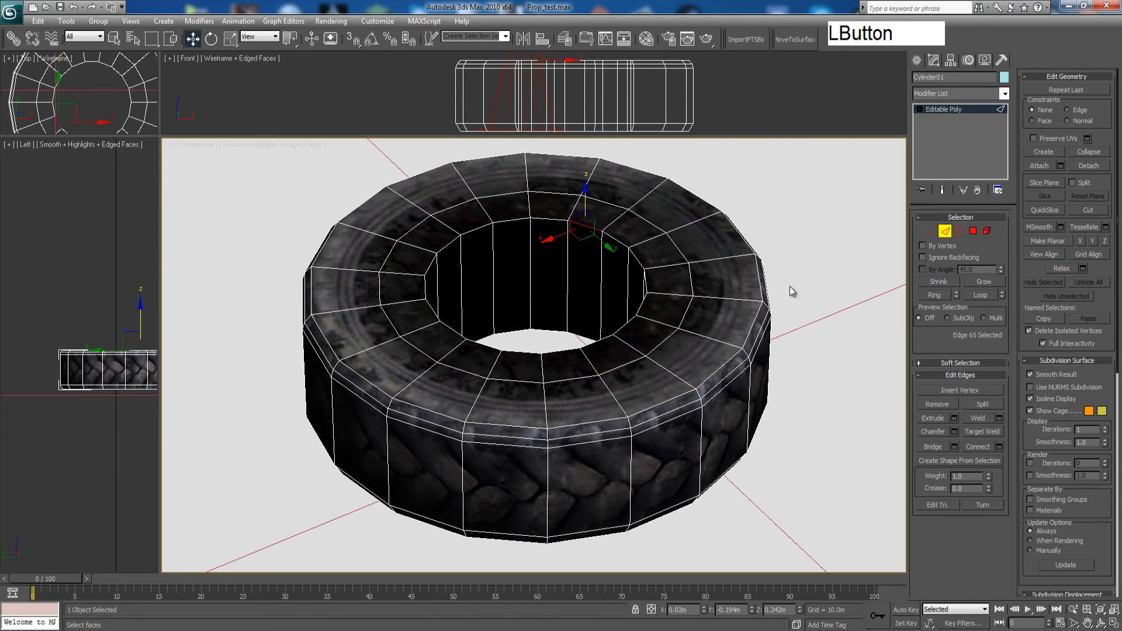
click(980, 296)
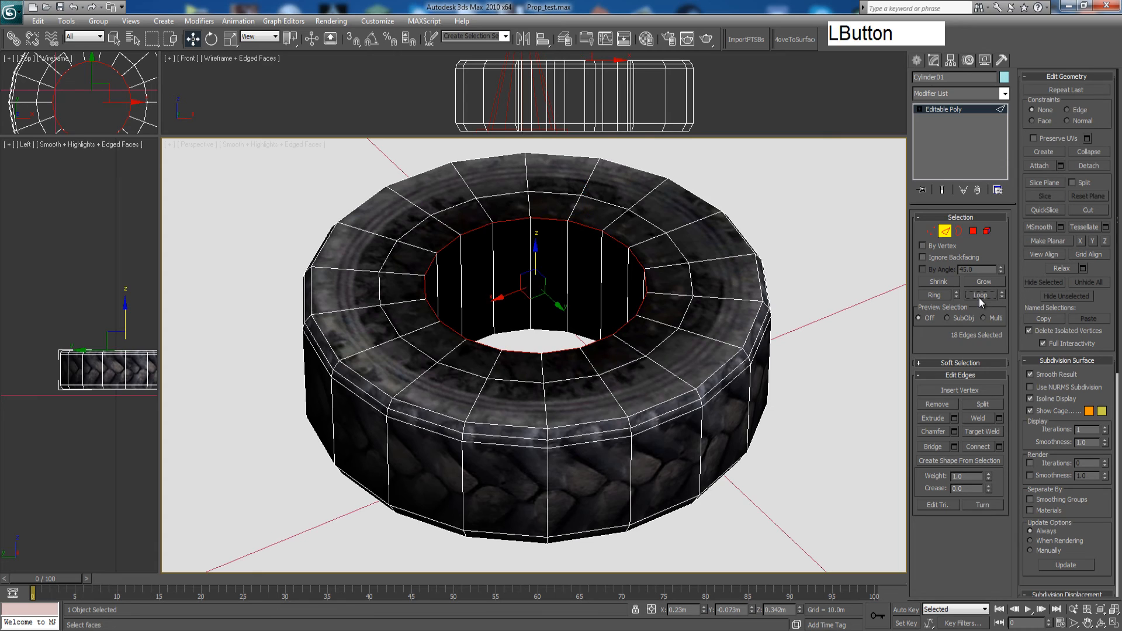
drag(535, 250, 535, 257)
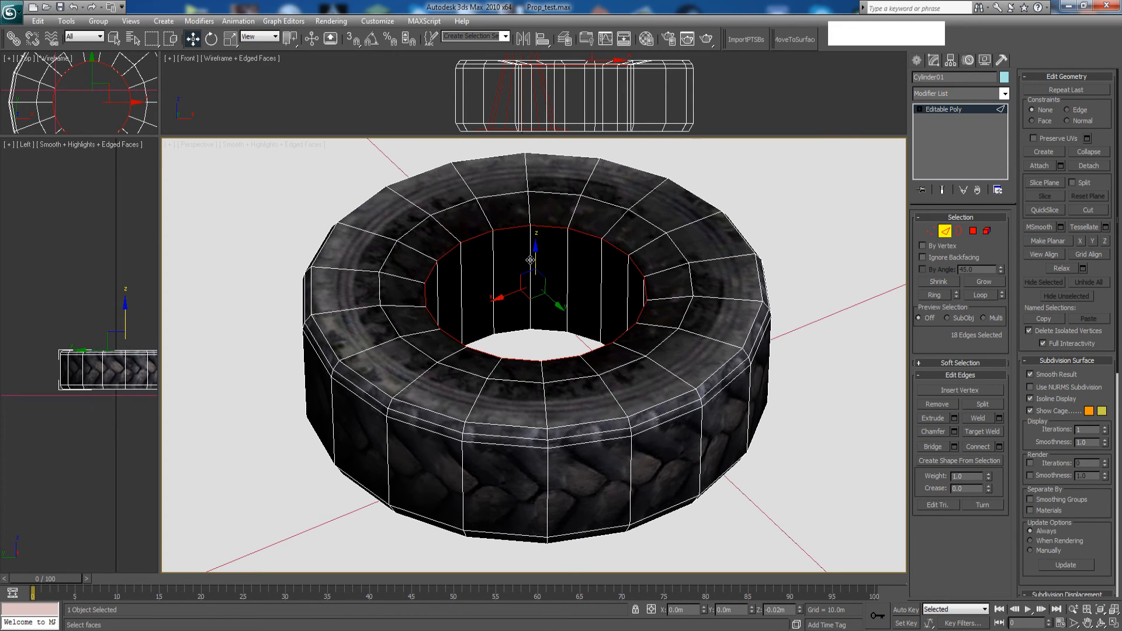
Orbit the perspective view to a lower angle on the tire, render it, and close the rendered image
click(1101, 623)
scroll(513, 337, down, 3)
drag(514, 338, 505, 306)
middle_drag(532, 340, 538, 336)
drag(542, 331, 544, 334)
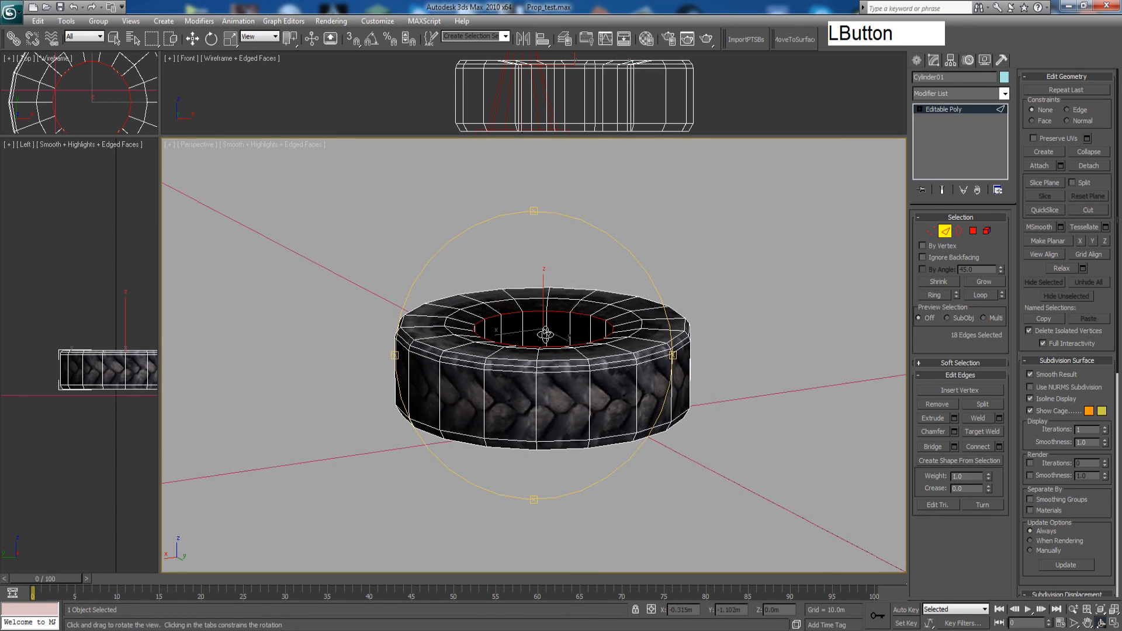
middle_drag(544, 334, 536, 320)
scroll(537, 320, up, 3)
drag(536, 320, 540, 328)
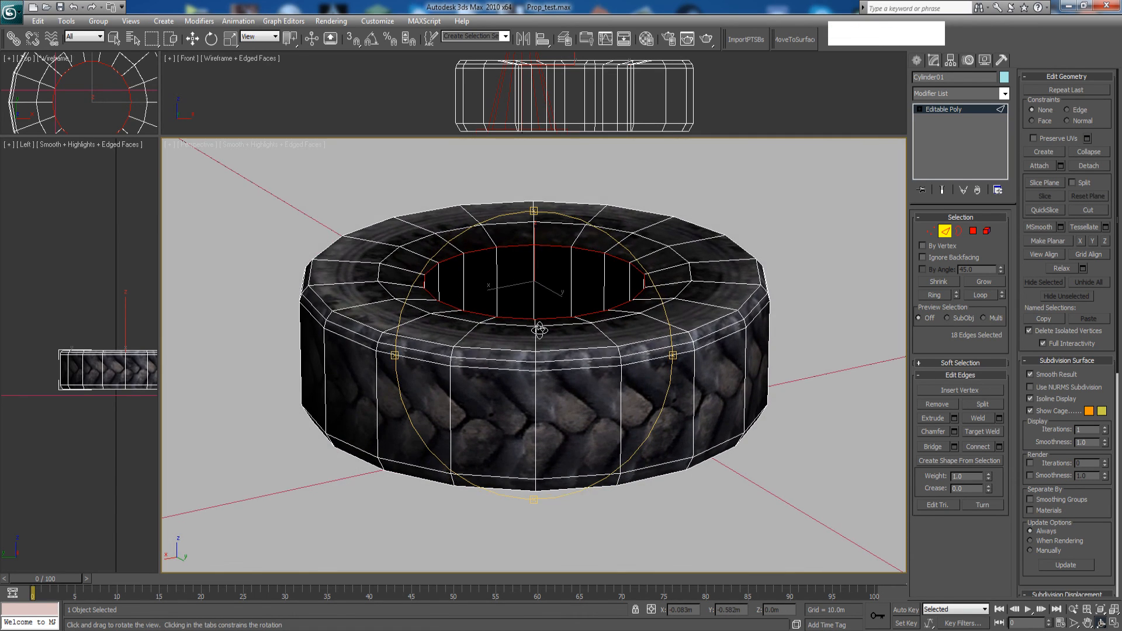
middle_drag(540, 331, 537, 344)
right_click(537, 342)
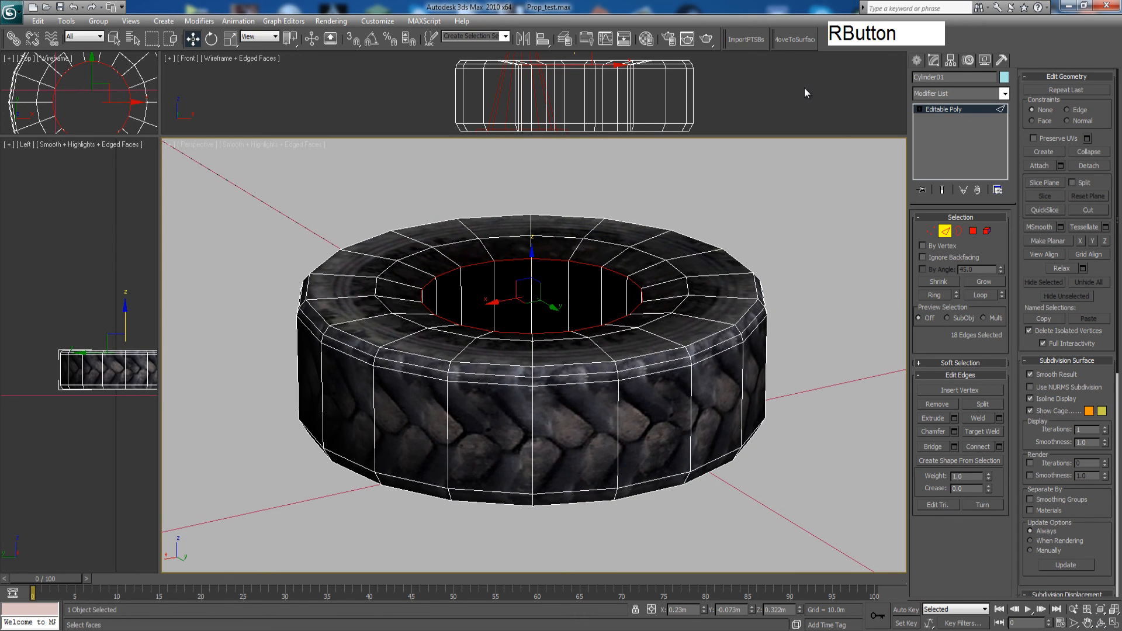
click(709, 39)
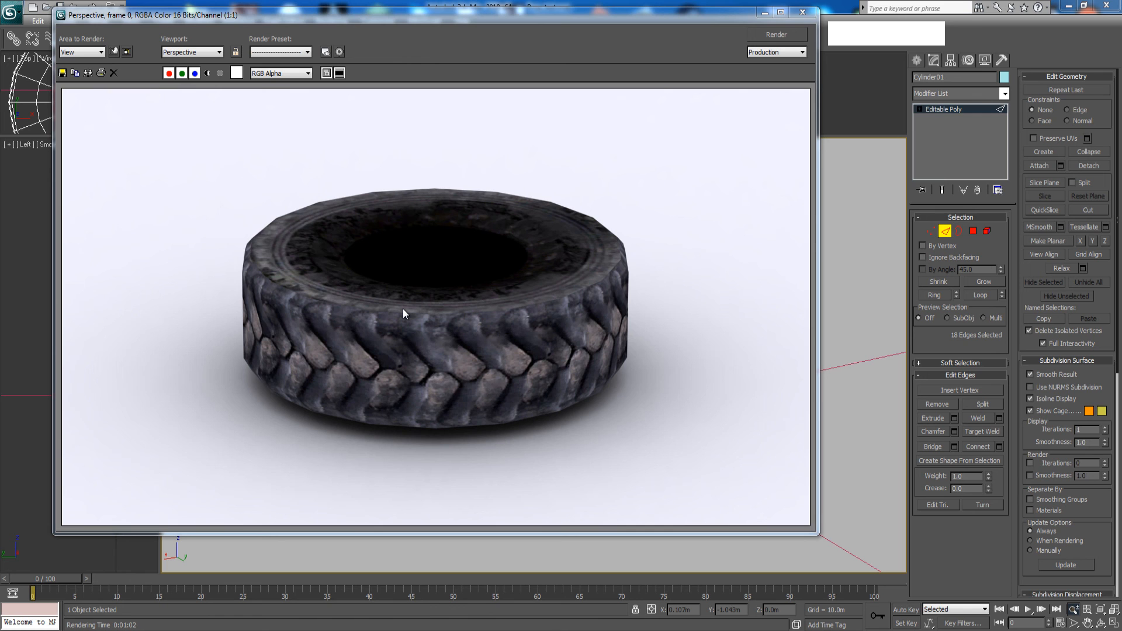
click(803, 12)
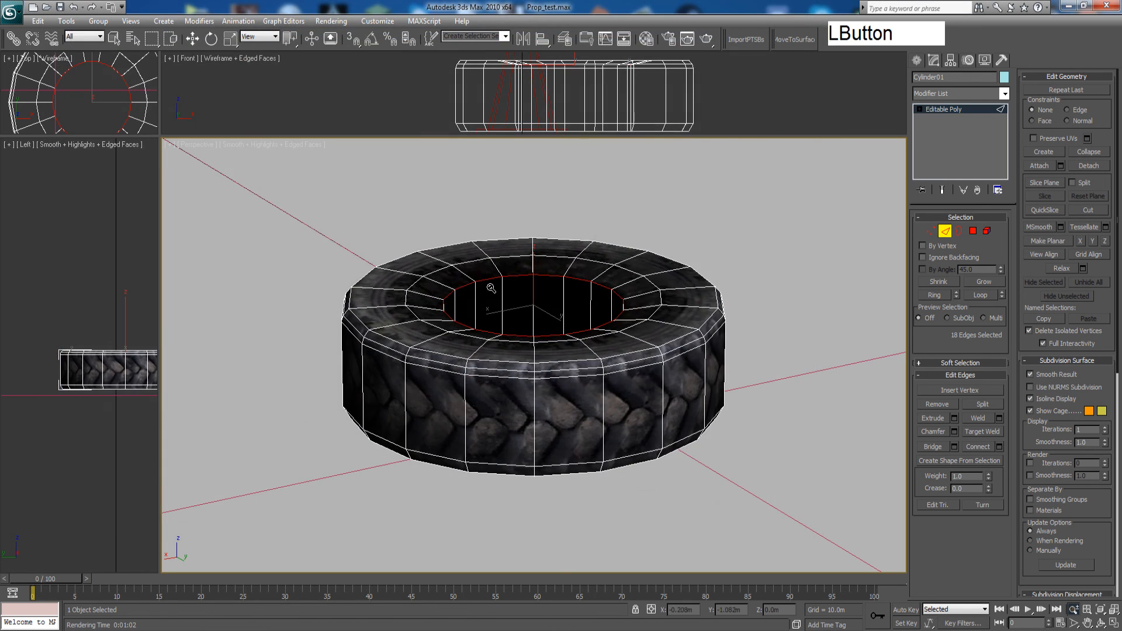
scroll(486, 298, up, 3)
middle_drag(380, 248, 357, 320)
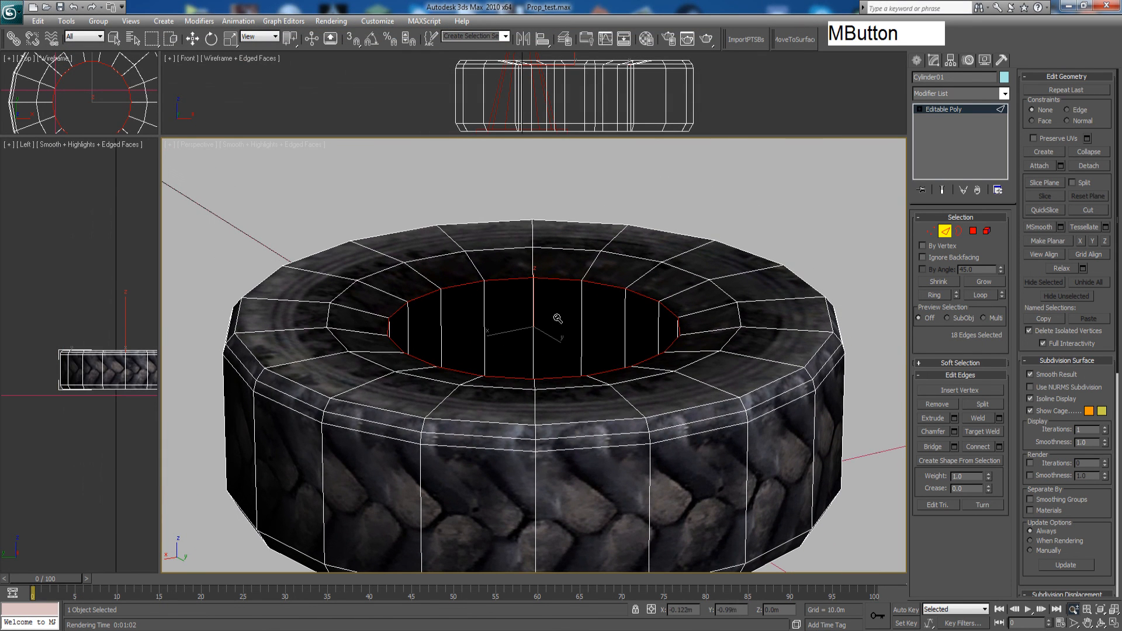
scroll(591, 334, down, 3)
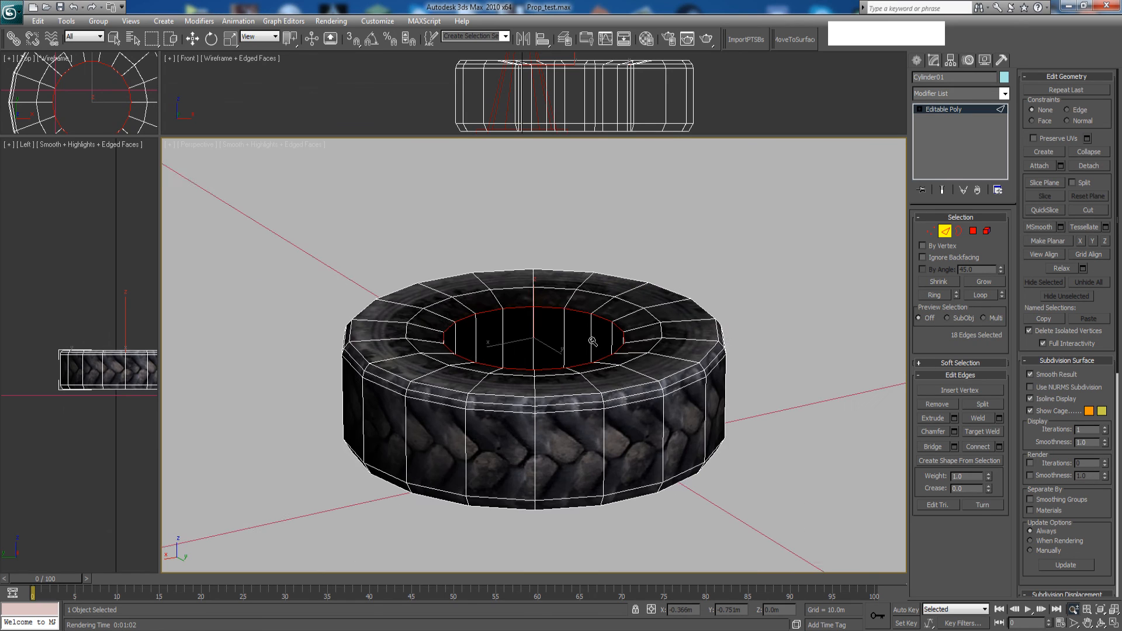
middle_drag(591, 334, 577, 320)
Leave edge editing and clone the whole tire upward as 3 copies, stacked directly above the original
click(192, 39)
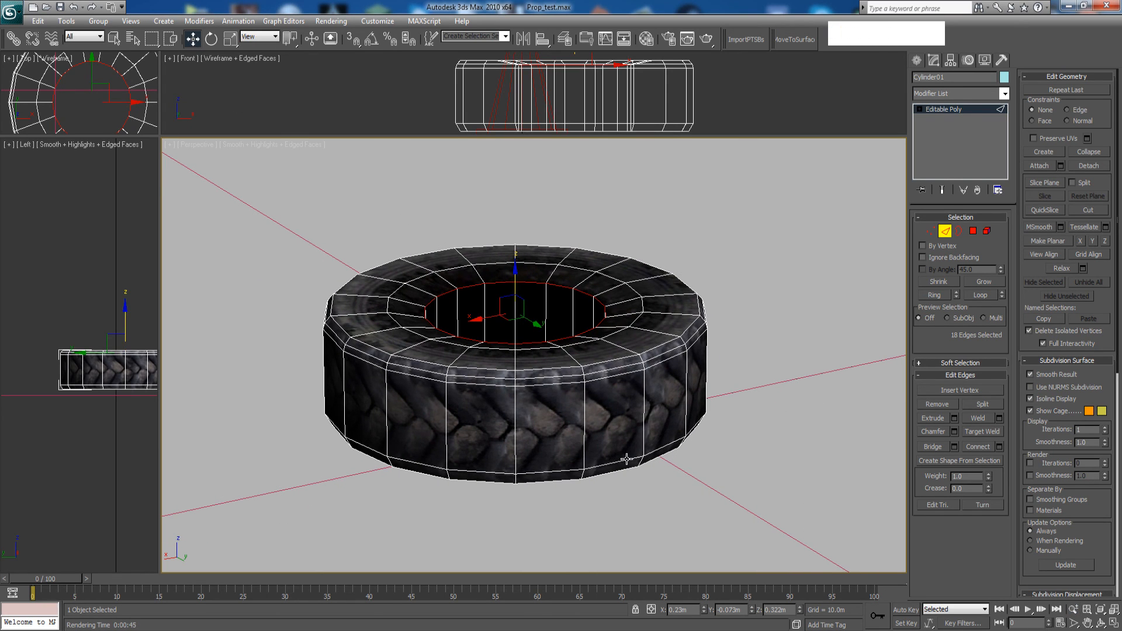
middle_drag(621, 471, 622, 456)
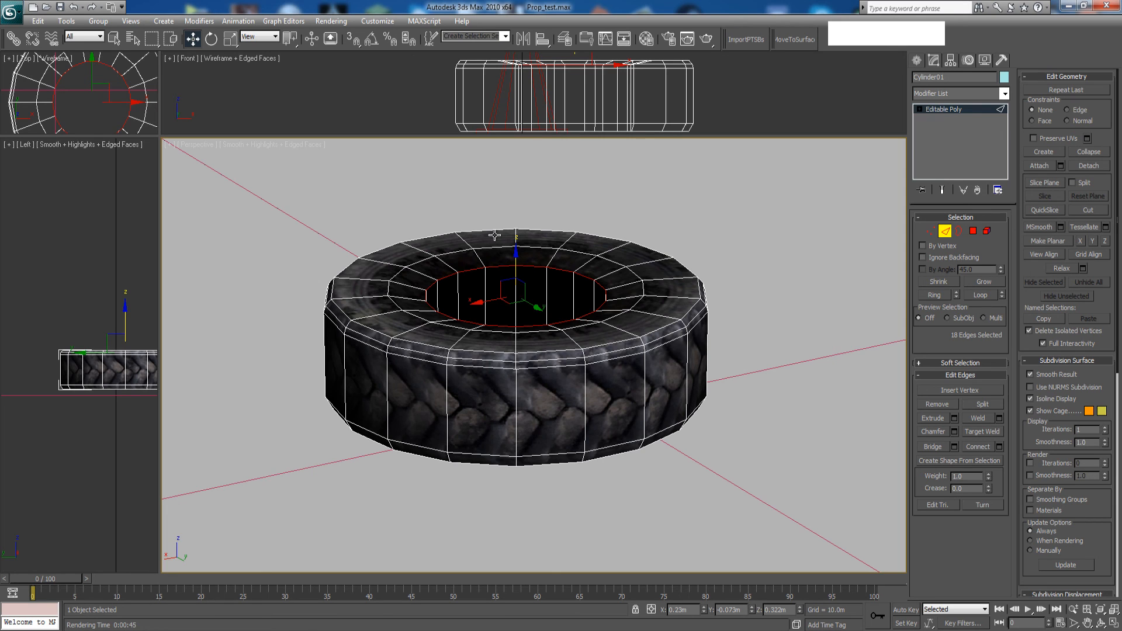
click(944, 230)
scroll(521, 405, down, 3)
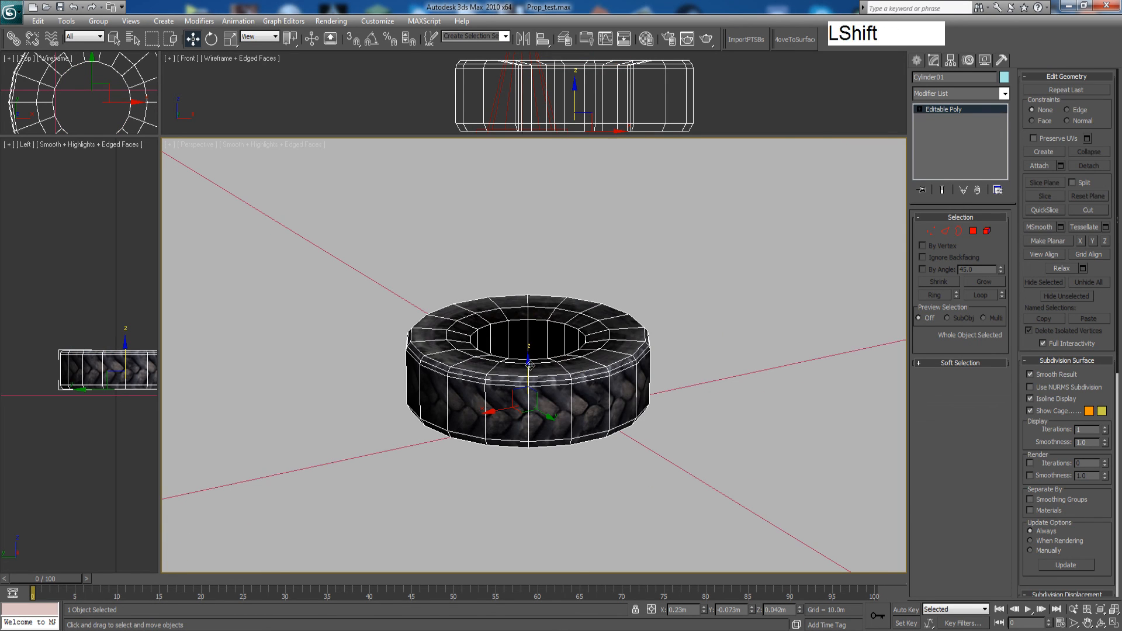
shift+drag(526, 360, 539, 287)
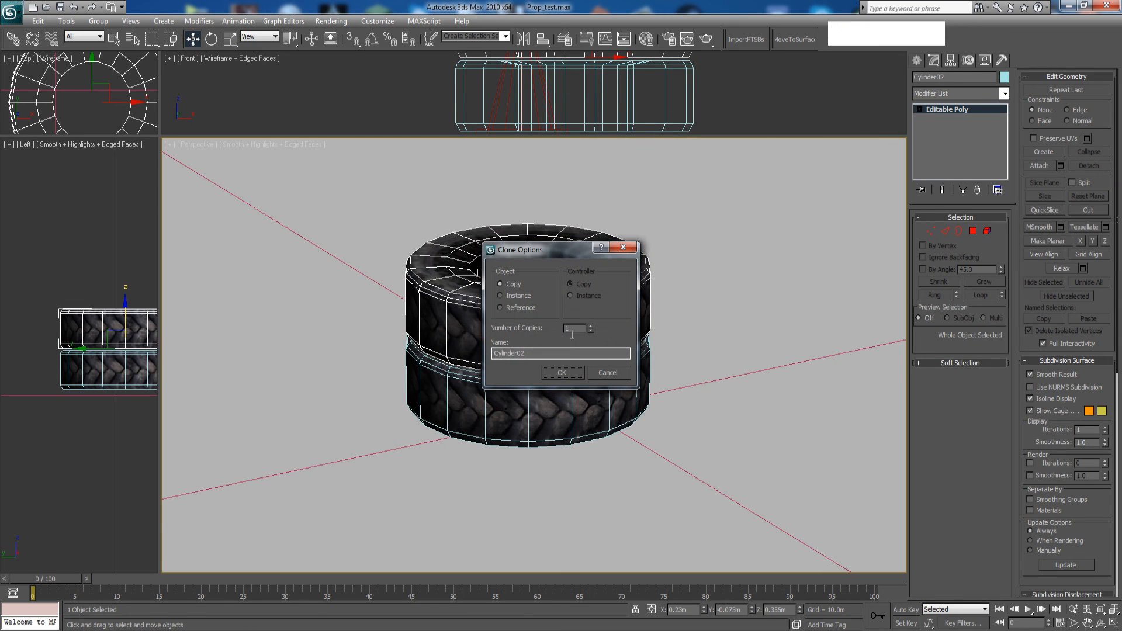
click(590, 325)
click(591, 326)
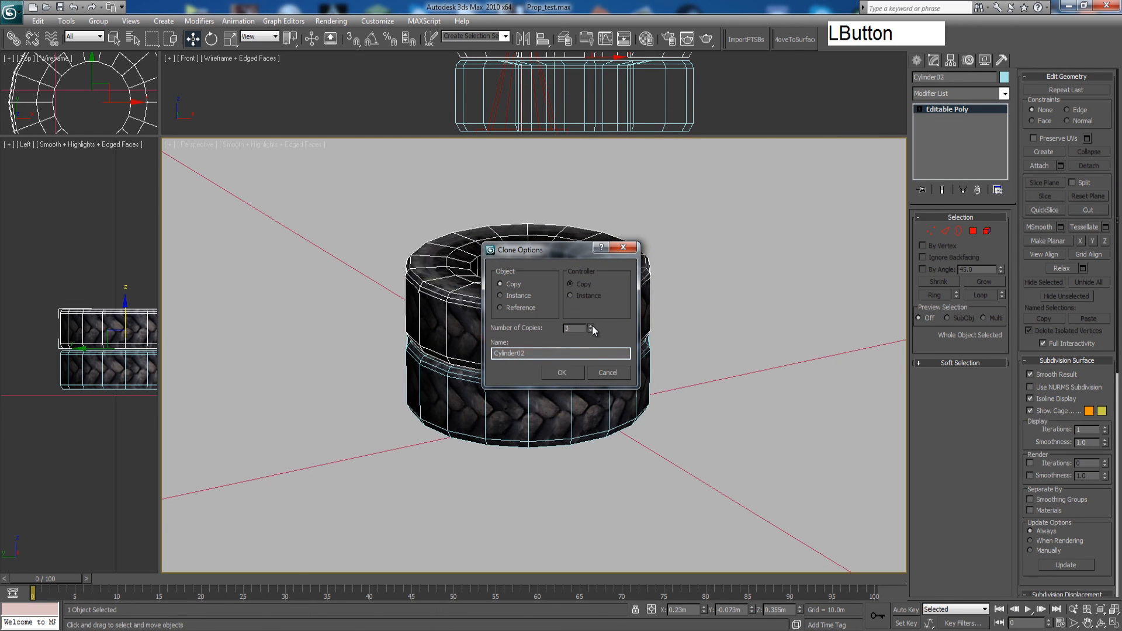
click(561, 372)
scroll(557, 402, down, 4)
scroll(548, 415, up, 3)
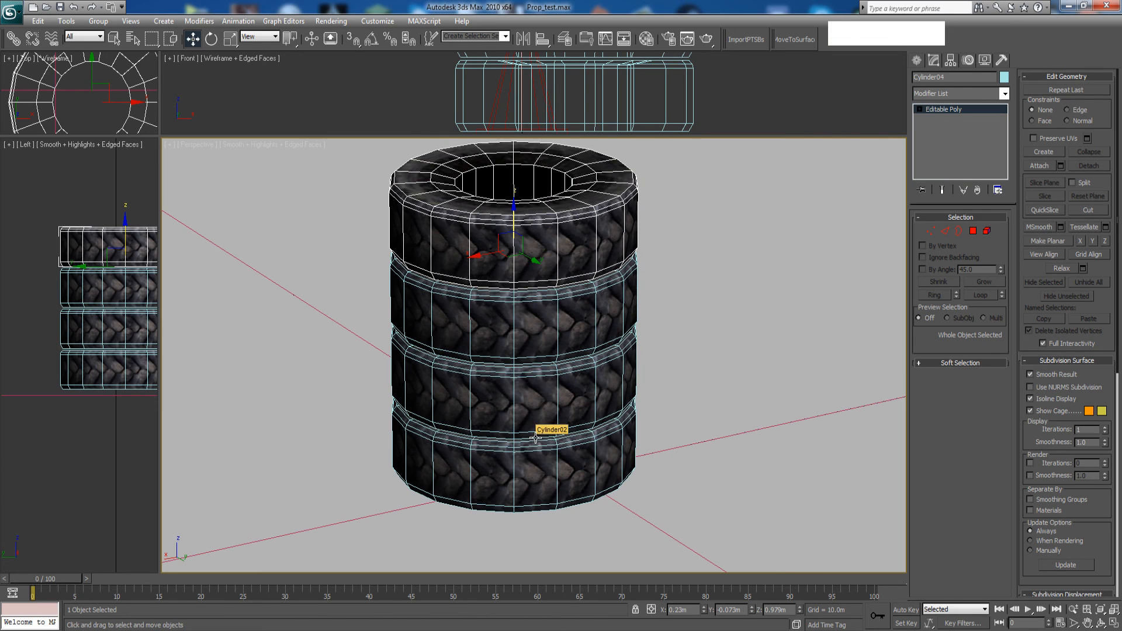
scroll(536, 438, down, 4)
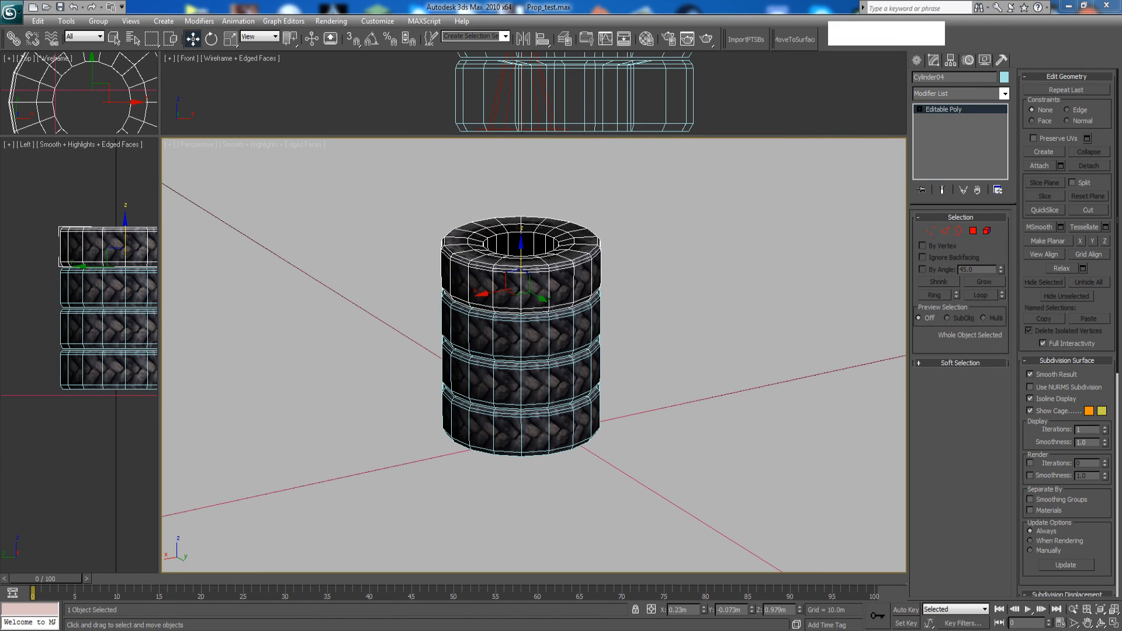